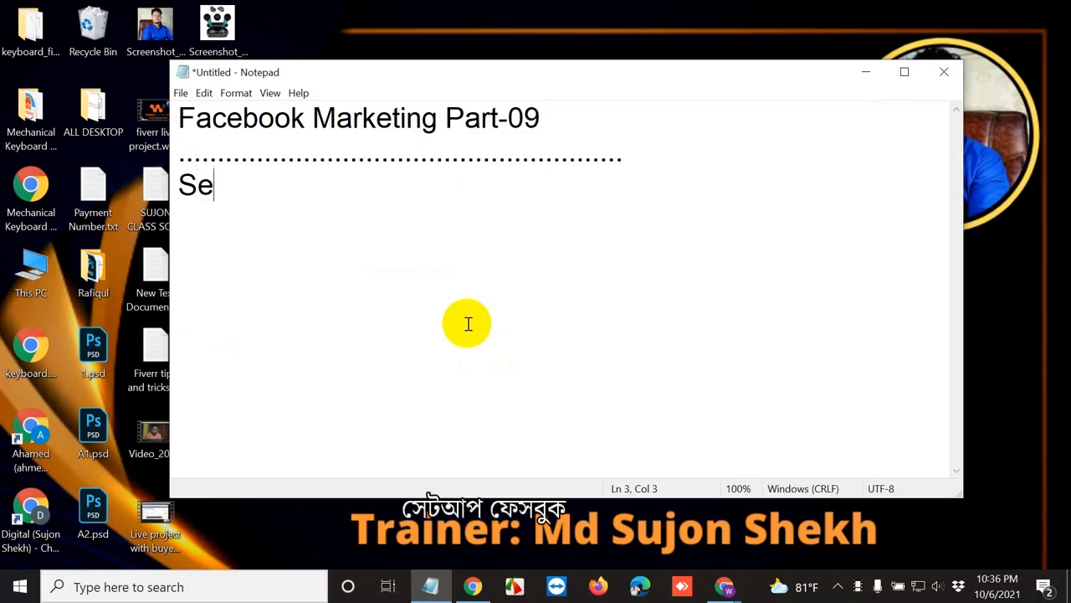
Complete the line under the dotted separator so it reads "Setup facebook lead ads" and start a new line.
text(facebo)
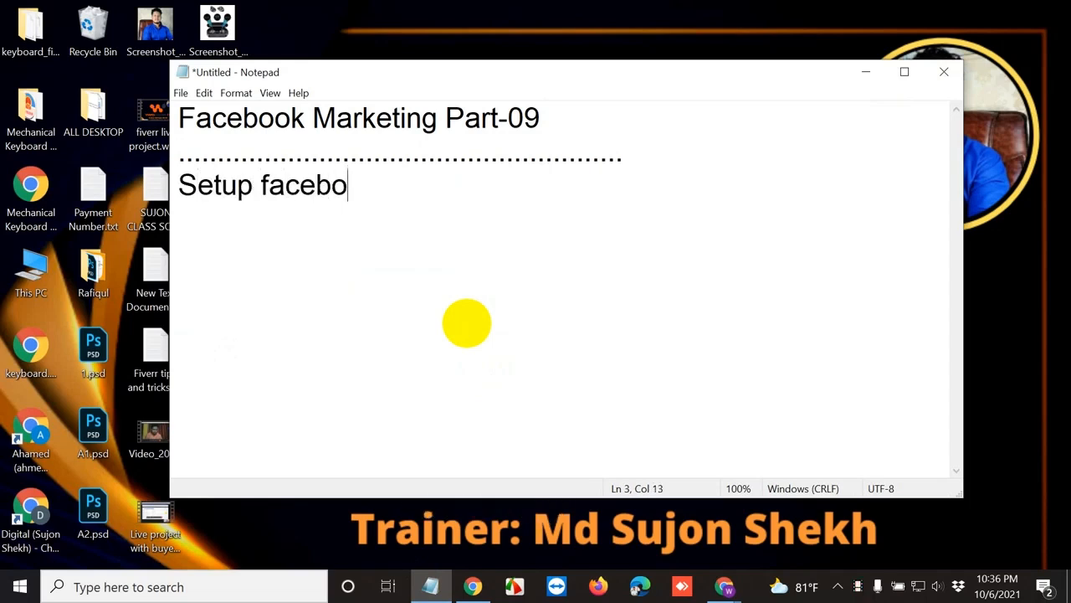
text(ok lead ads)
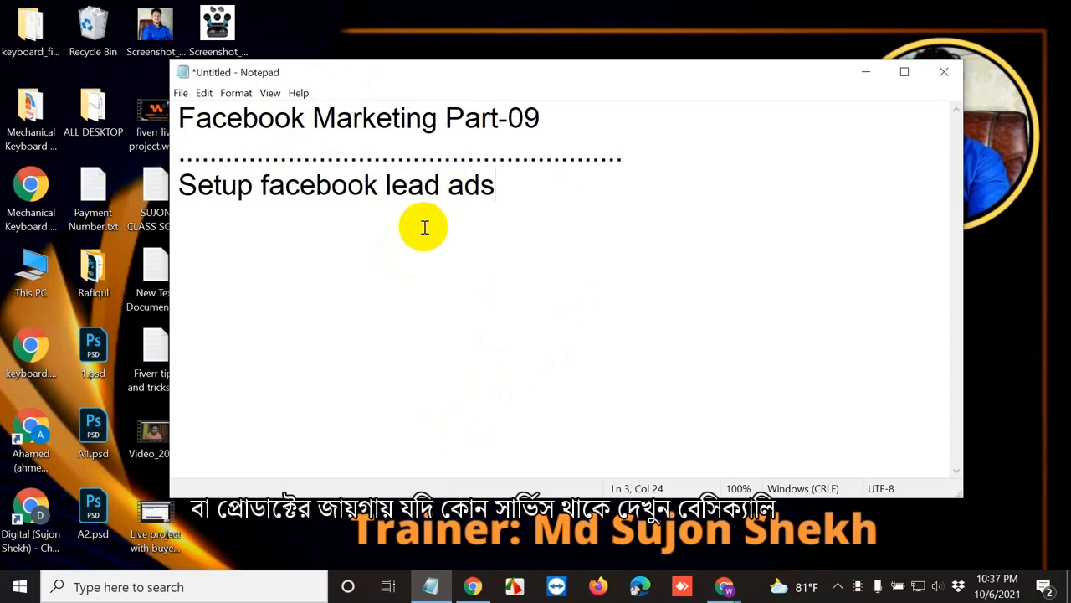
key(Return)
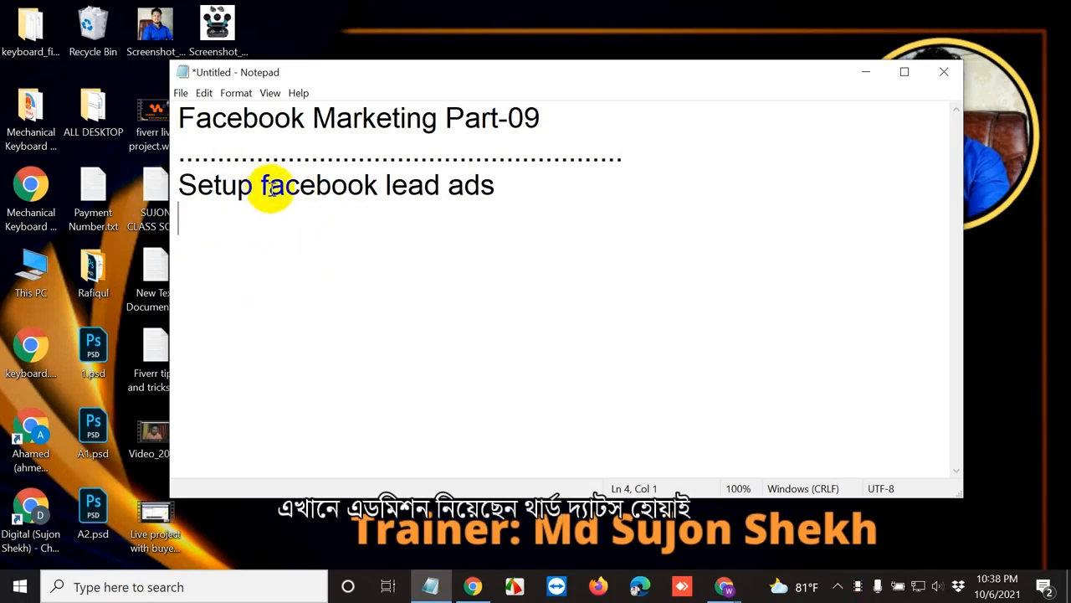
click(514, 187)
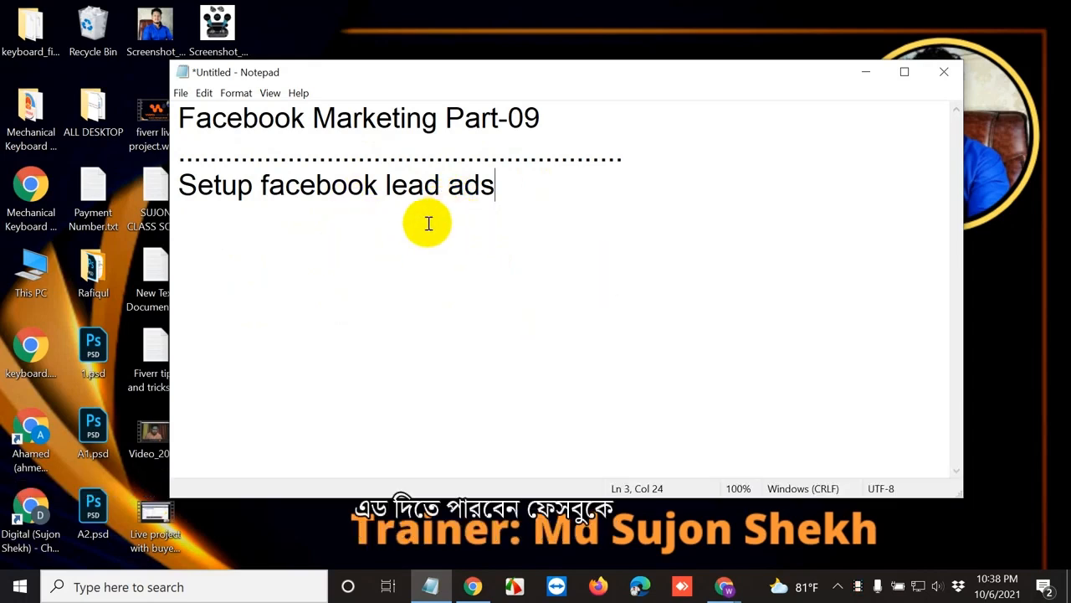
drag(523, 177, 405, 191)
click(518, 184)
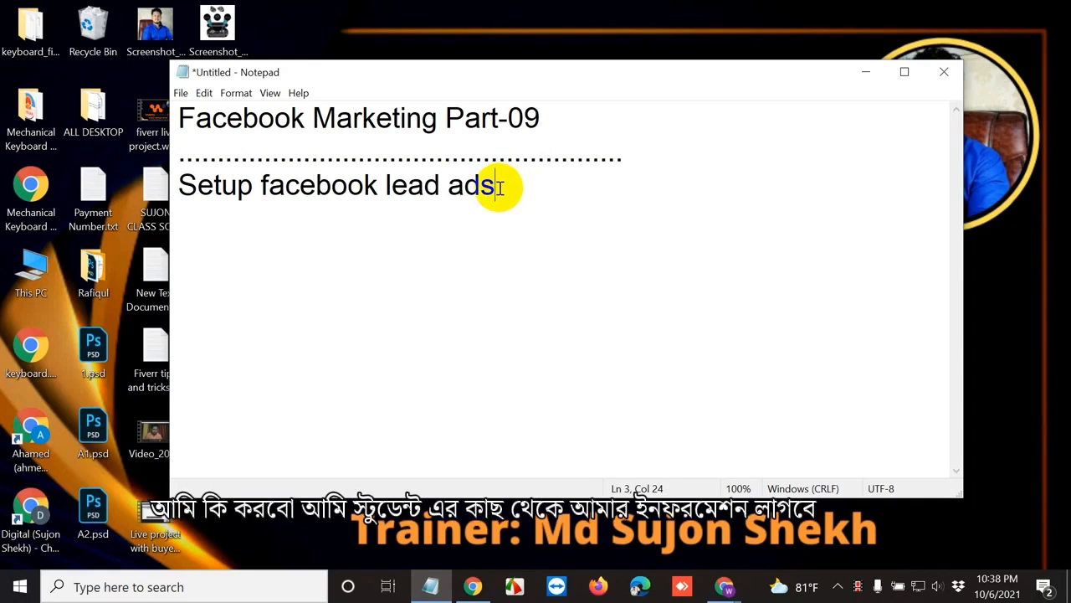
drag(499, 187, 461, 189)
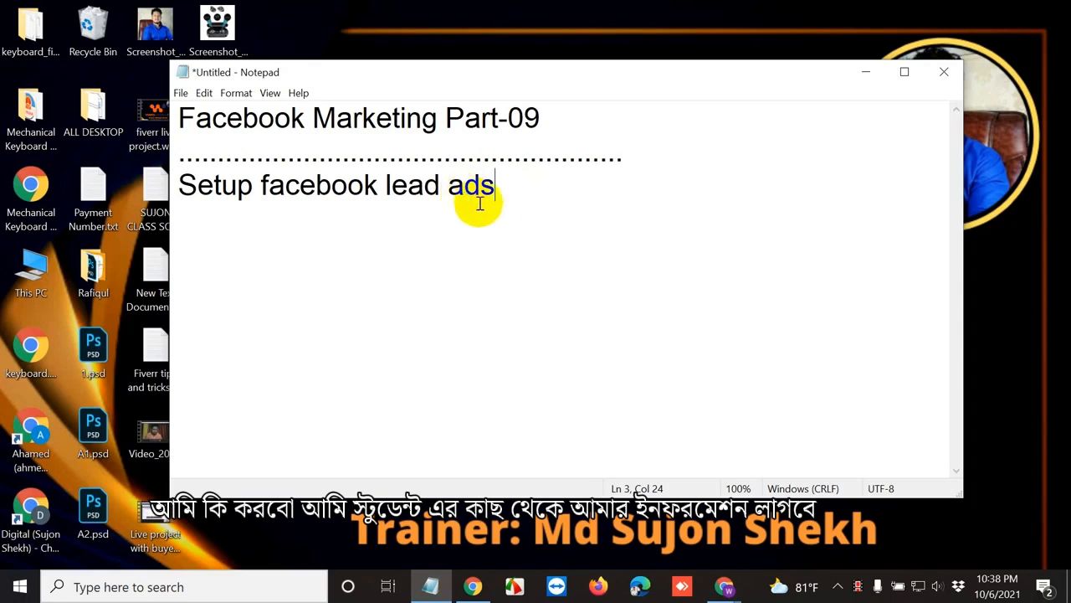
click(499, 207)
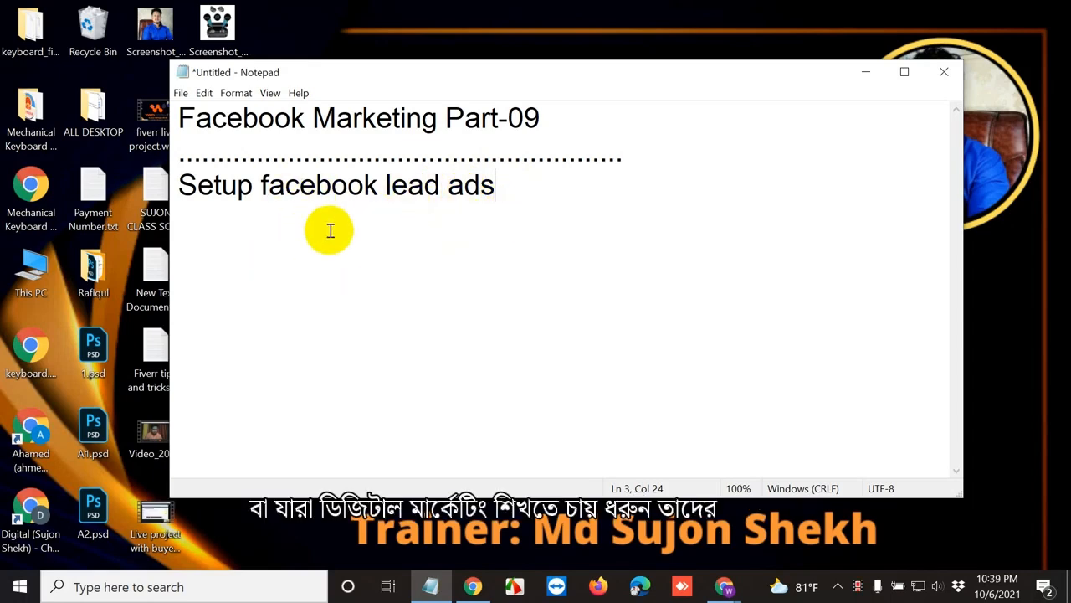
Add the line "name: phone: address:" below "Setup facebook lead ads".
key(Return)
text(pho)
key(BackSpace)
key(BackSpace)
key(BackSpace)
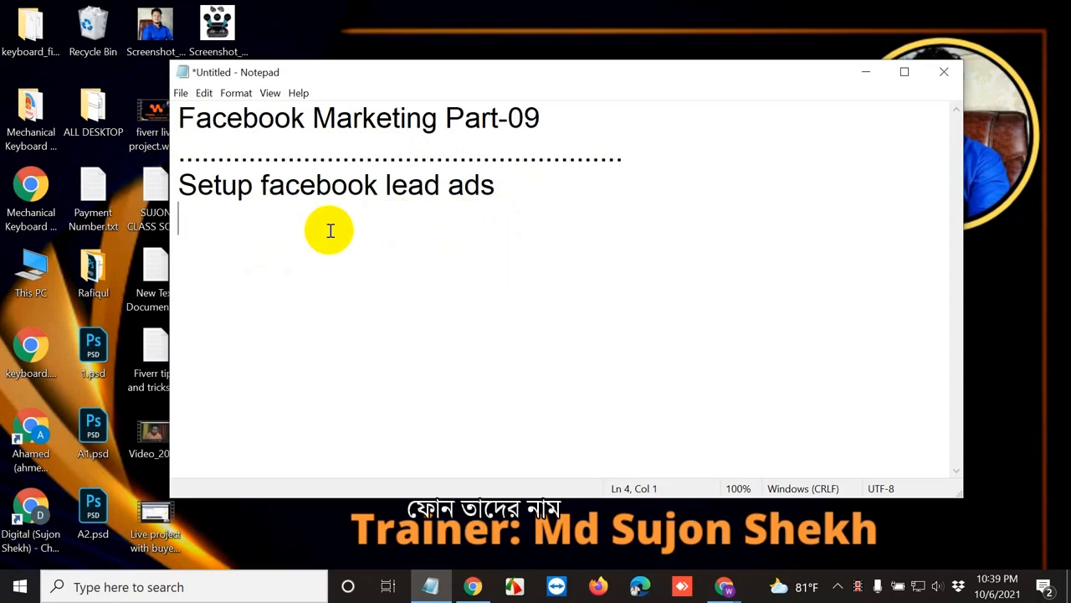
text(name)
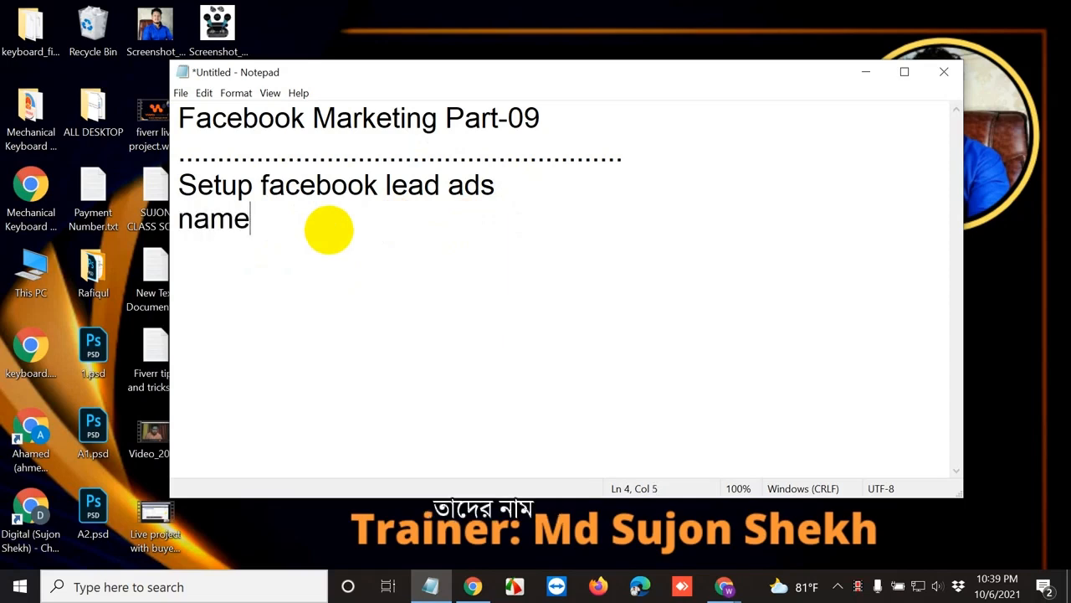
text(: phone)
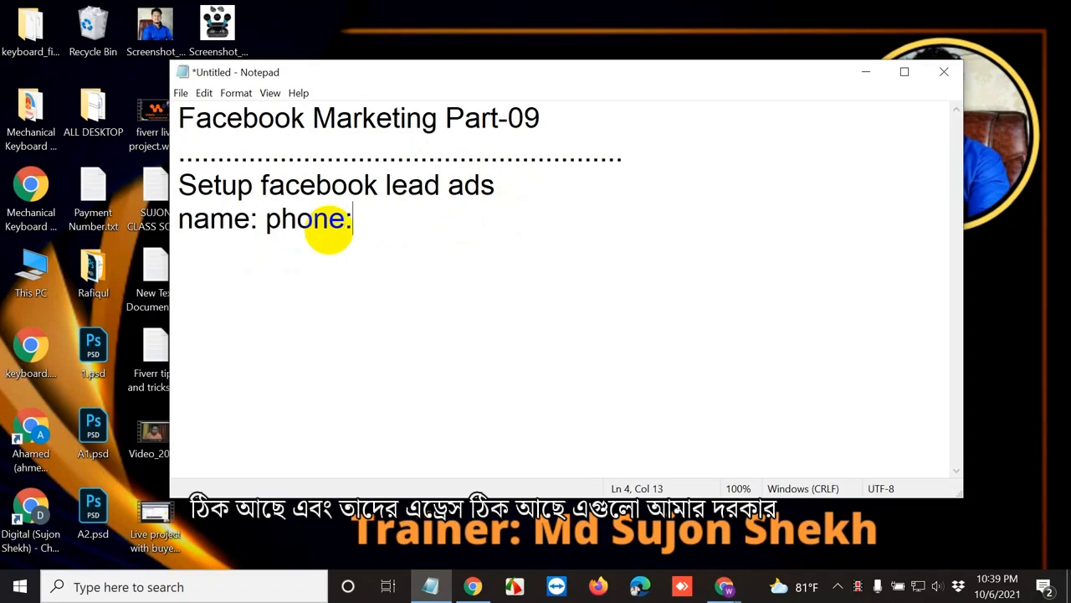
text(: address:)
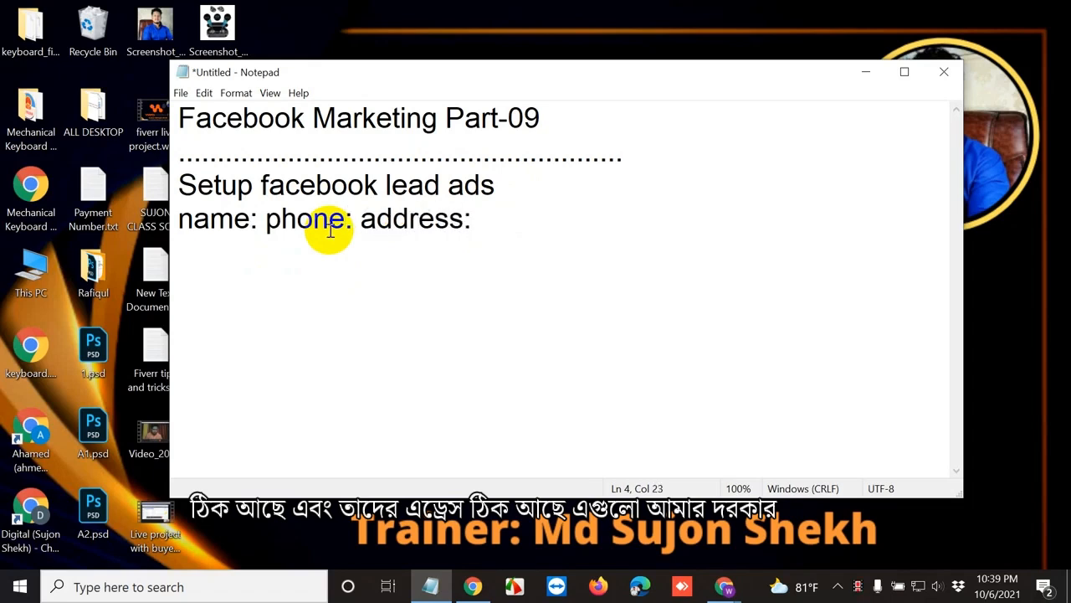
drag(502, 221, 119, 210)
click(220, 220)
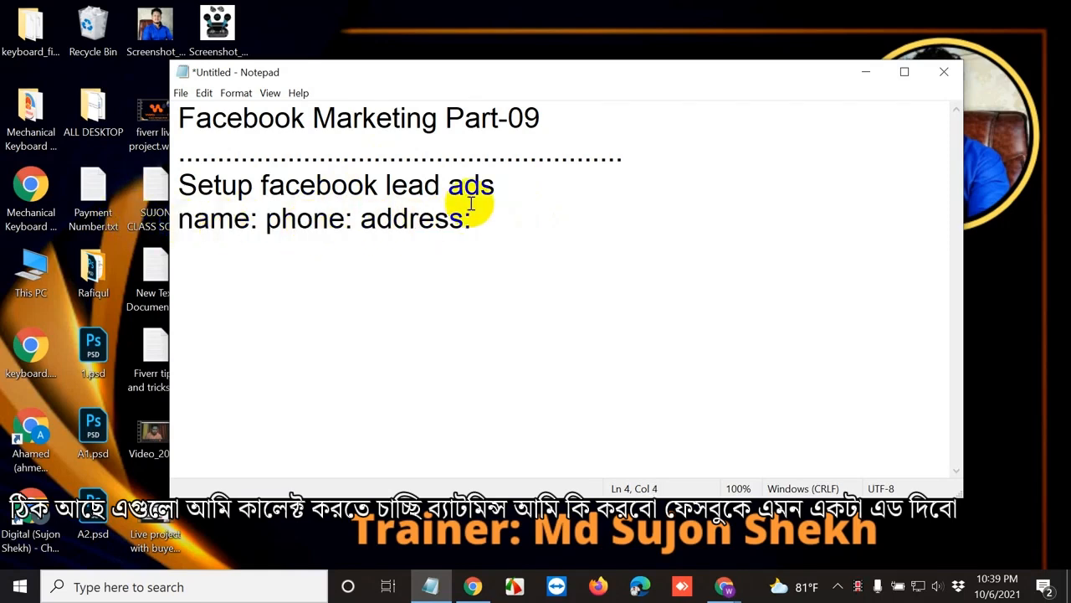
click(407, 182)
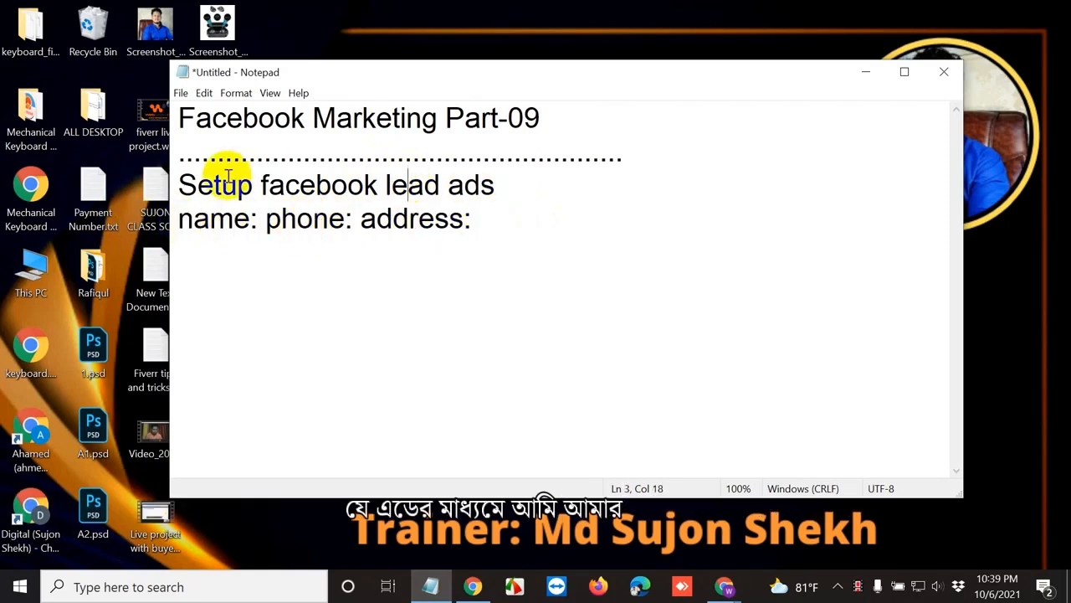
drag(254, 220, 181, 221)
click(234, 221)
drag(254, 221, 181, 225)
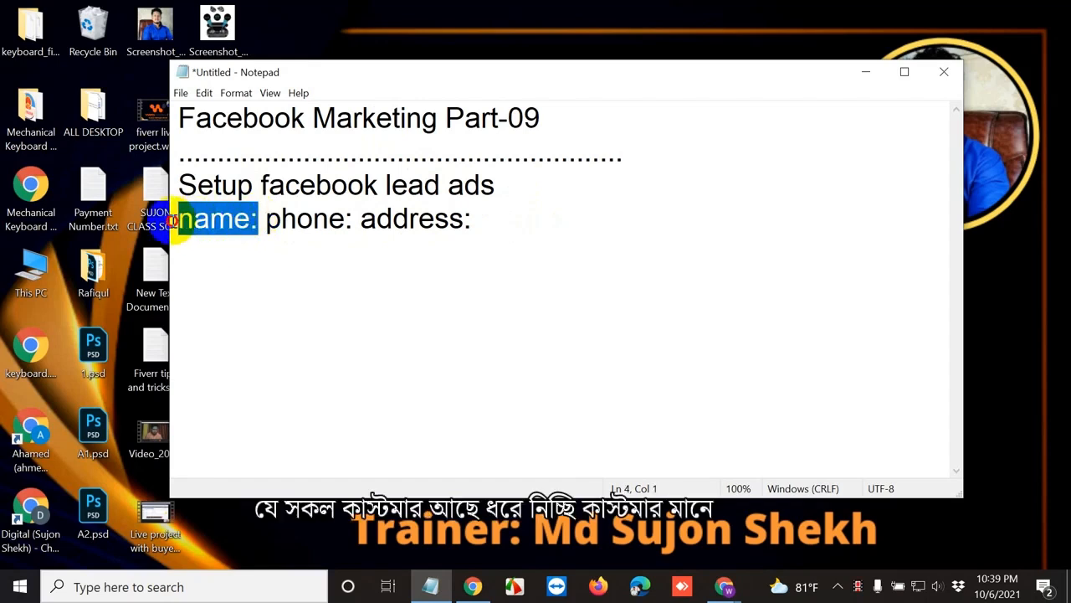
click(246, 220)
click(257, 220)
drag(258, 219, 184, 220)
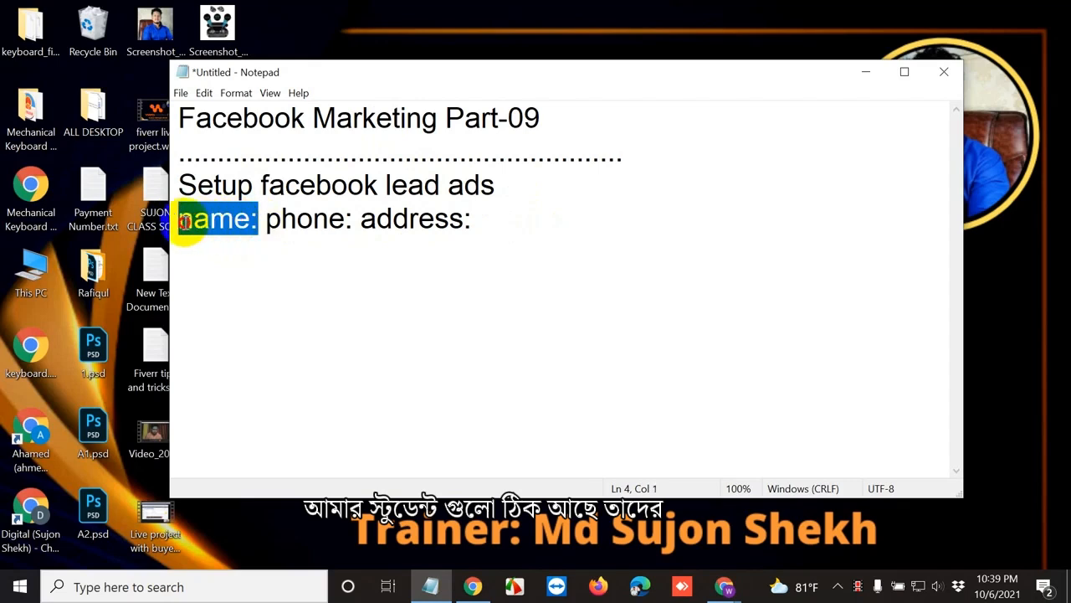
click(293, 222)
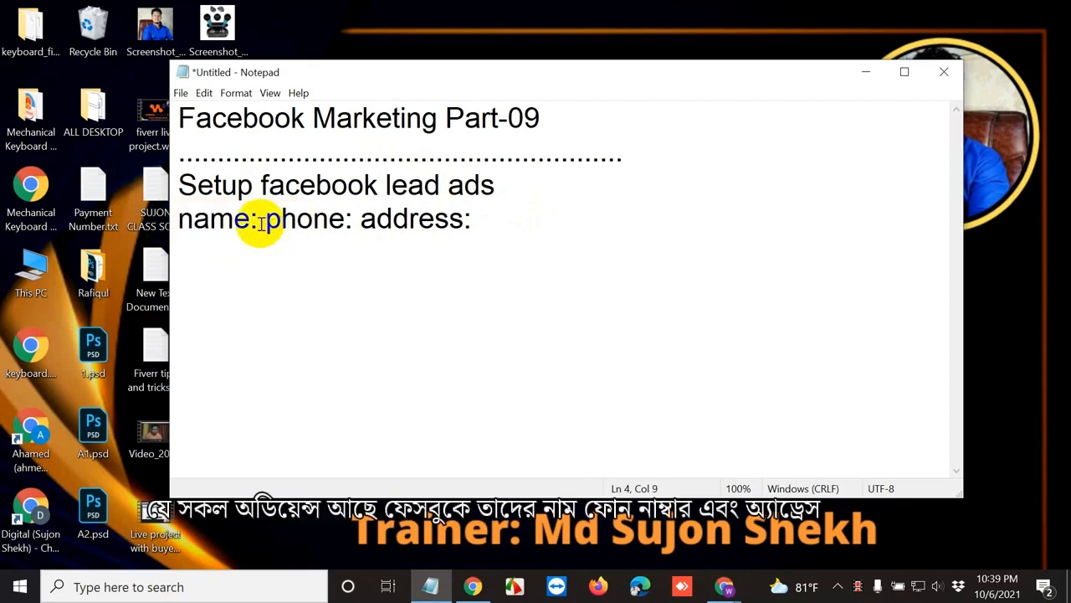
drag(258, 220, 201, 221)
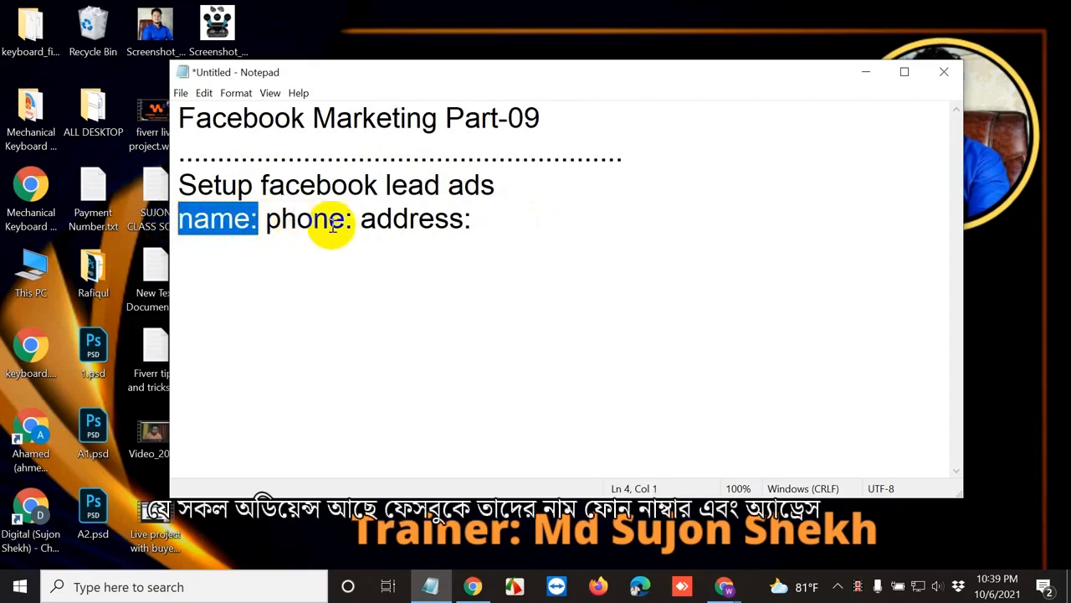
drag(354, 224, 267, 222)
drag(519, 219, 360, 224)
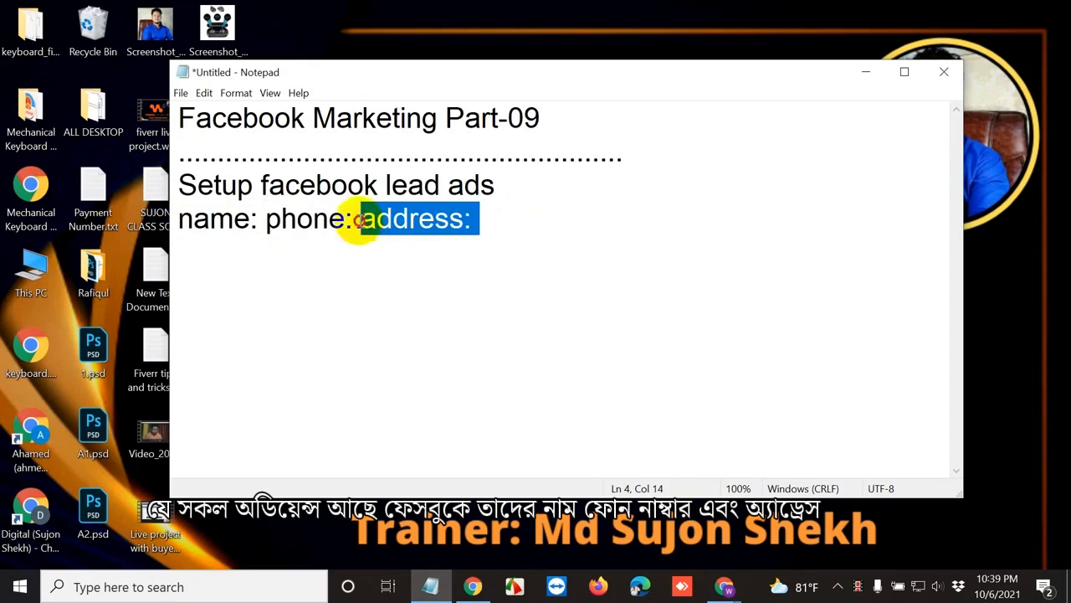
click(365, 222)
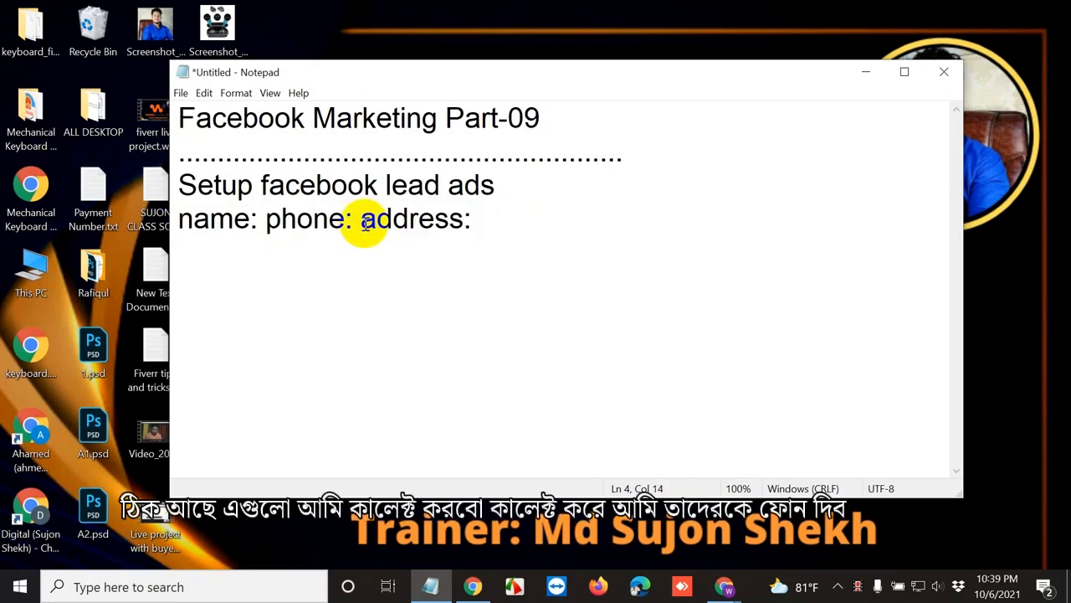
drag(344, 221, 179, 230)
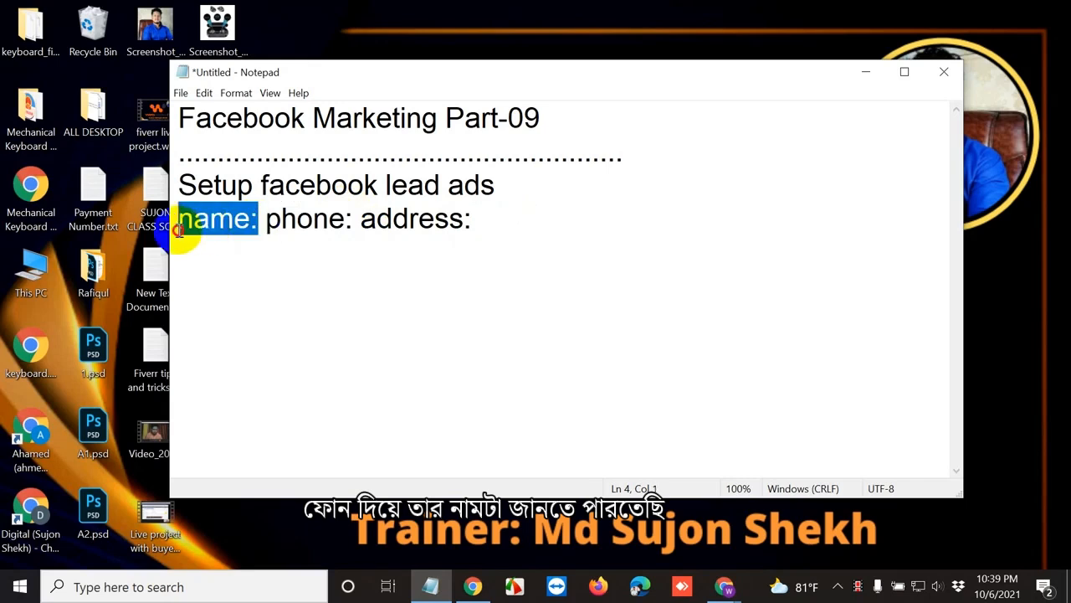
click(344, 222)
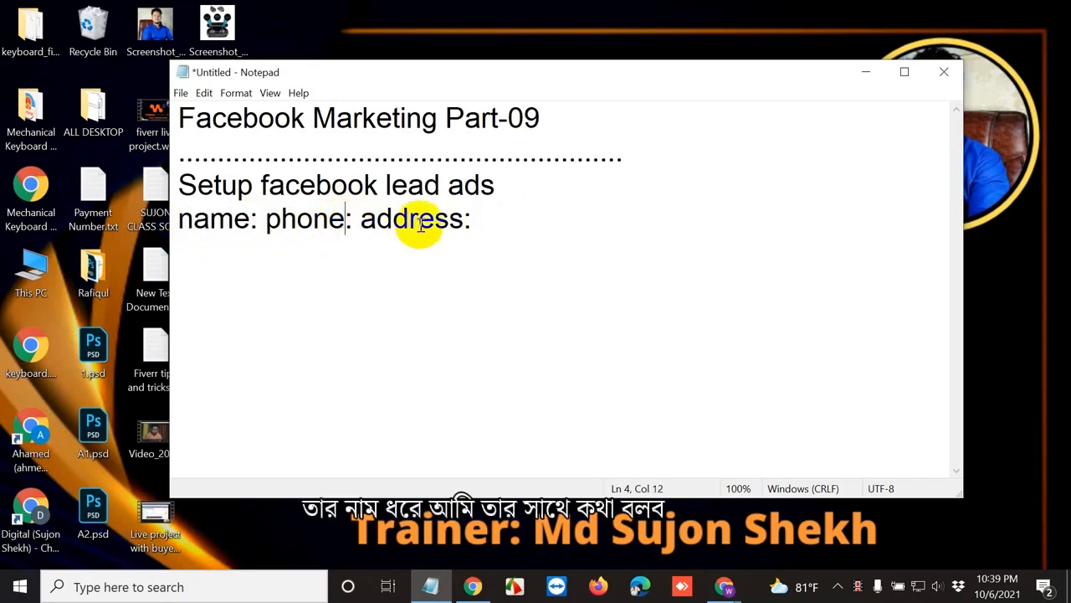
drag(472, 219, 174, 220)
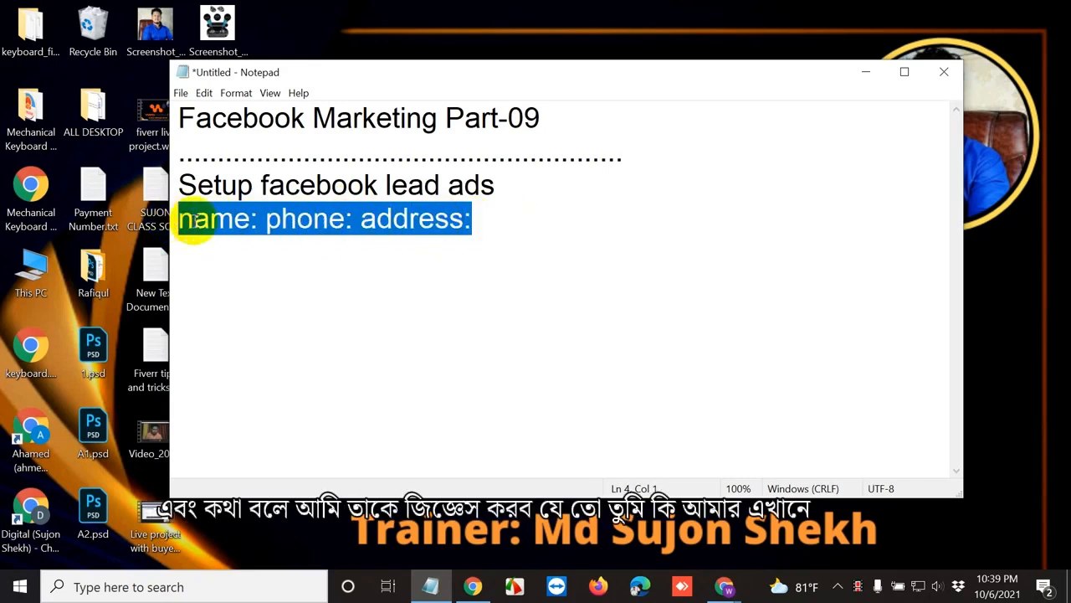
click(255, 221)
drag(478, 219, 176, 220)
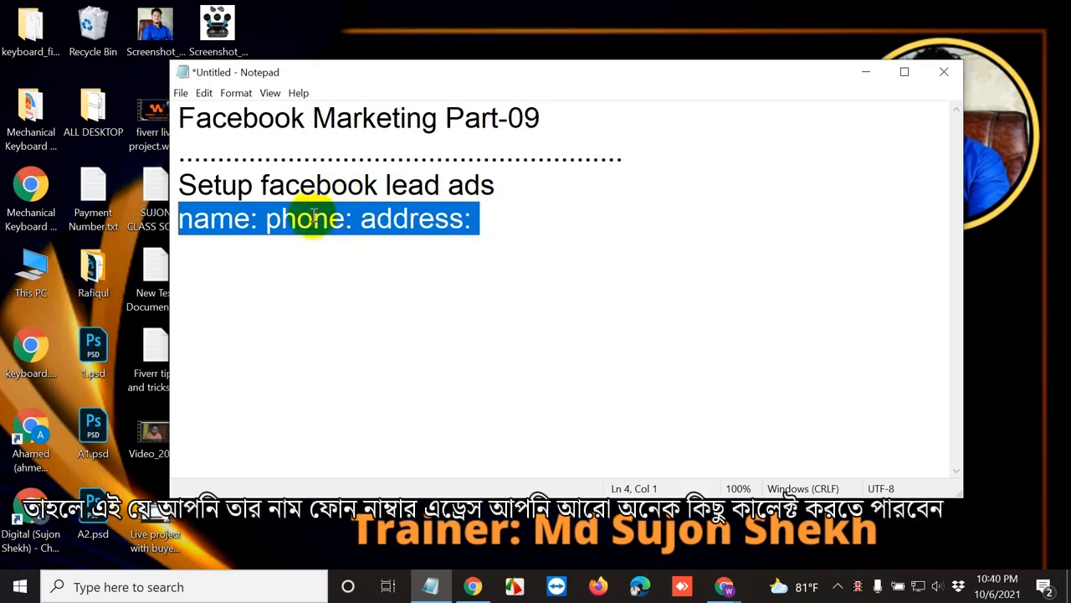
click(258, 219)
click(346, 216)
click(419, 219)
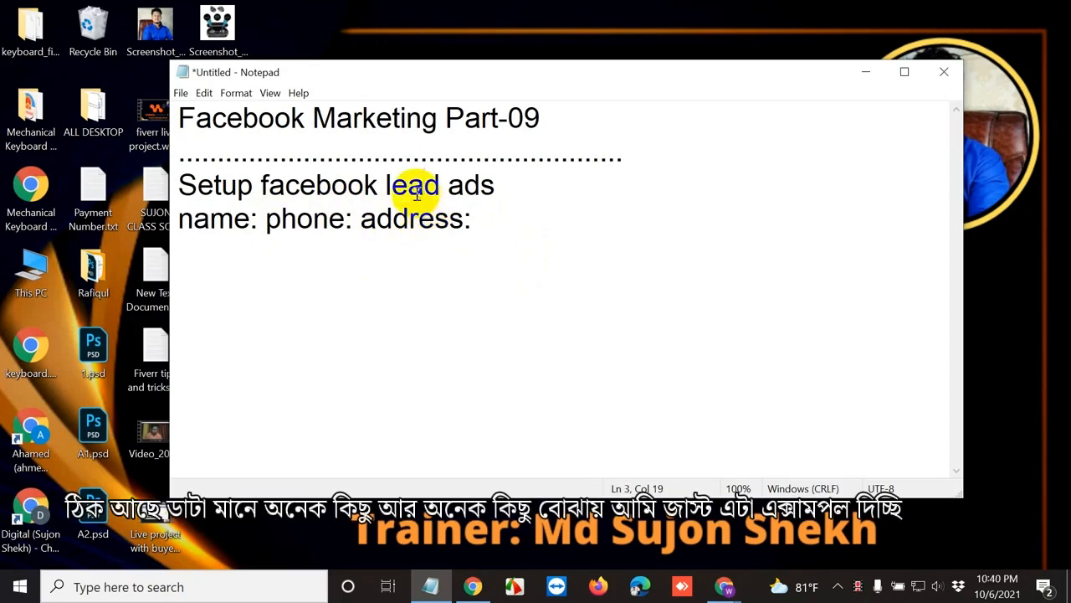
drag(477, 218, 146, 239)
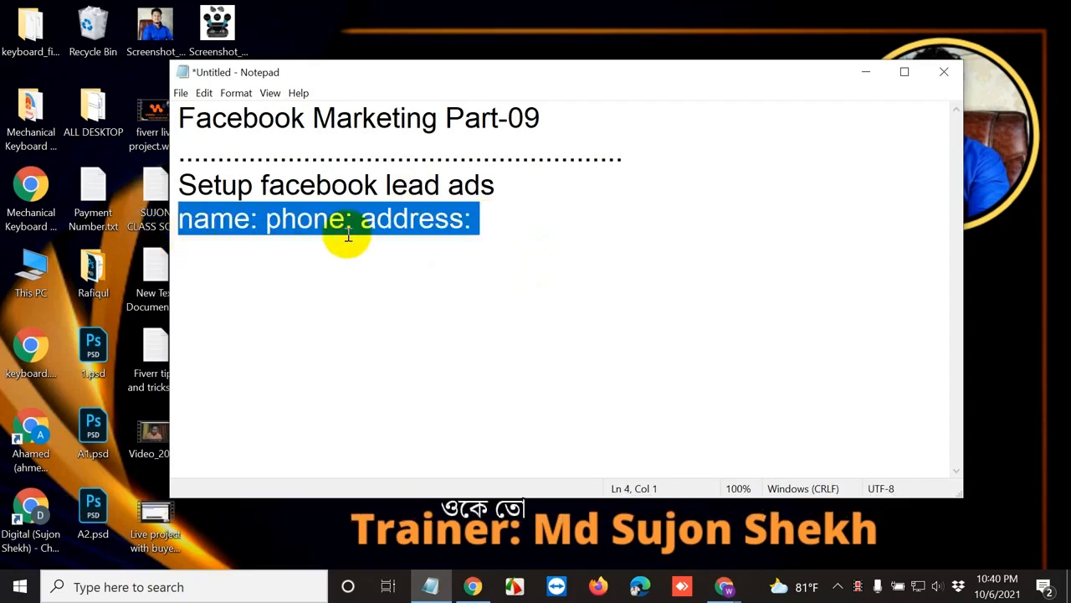
drag(469, 220, 184, 221)
click(273, 220)
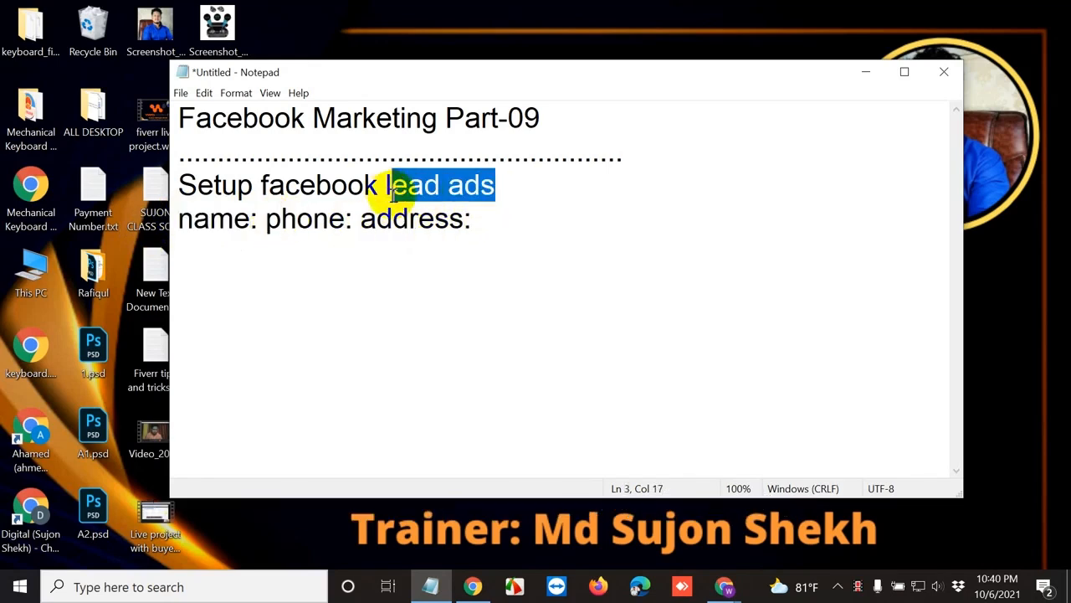
Replace the "name: phone: address:" line with a dotted separator line.
drag(479, 219, 176, 219)
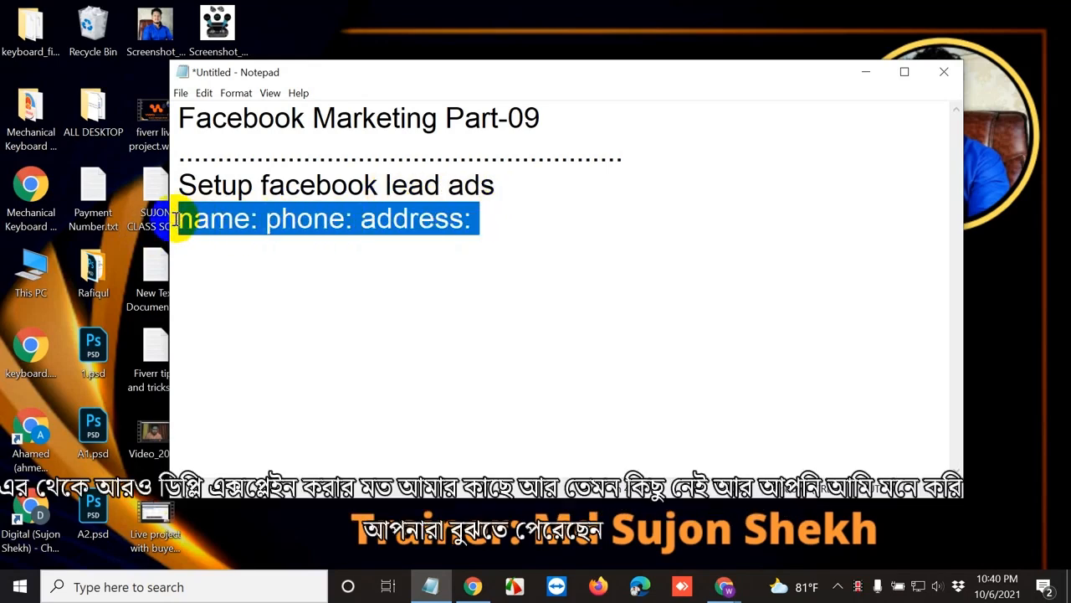
key(BackSpace)
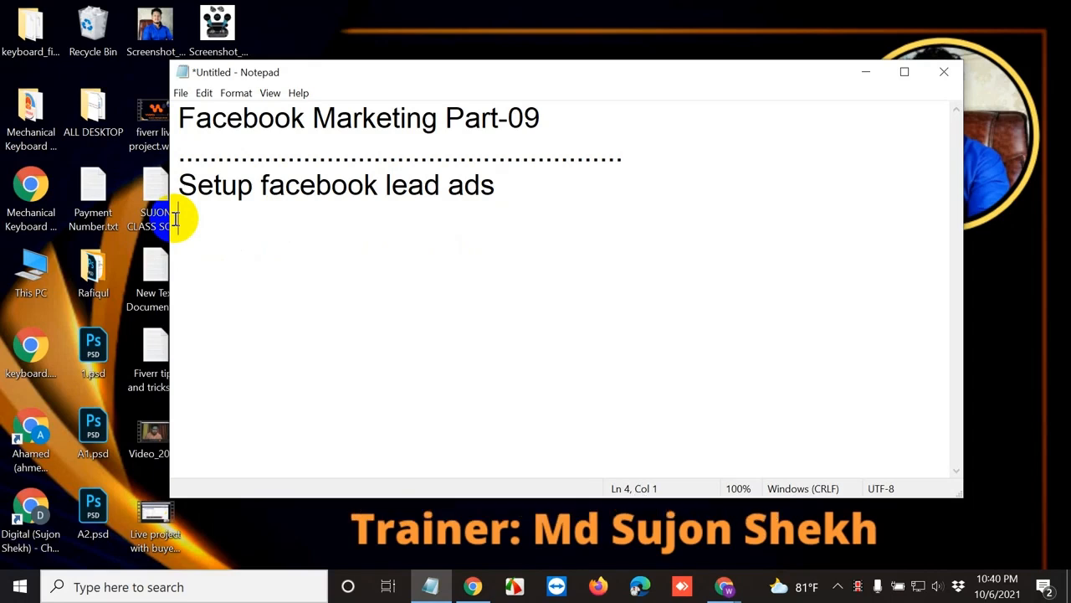
key(Return)
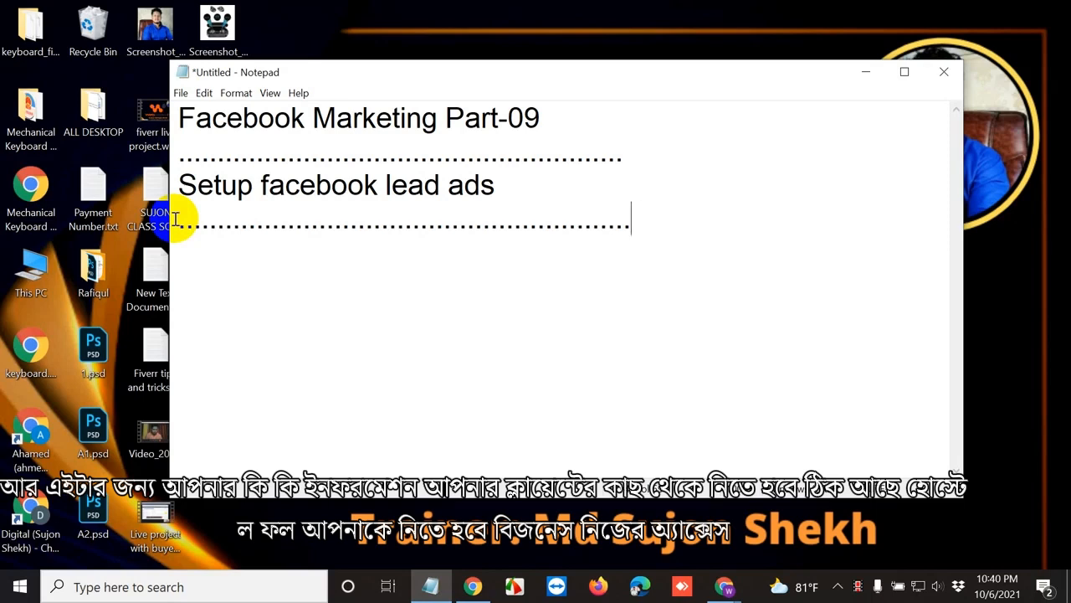
List "Business manager access", "daily budget", "targeted country" and "website links" on separate lines below the second dotted separator.
text(Business manager access)
key(Return)
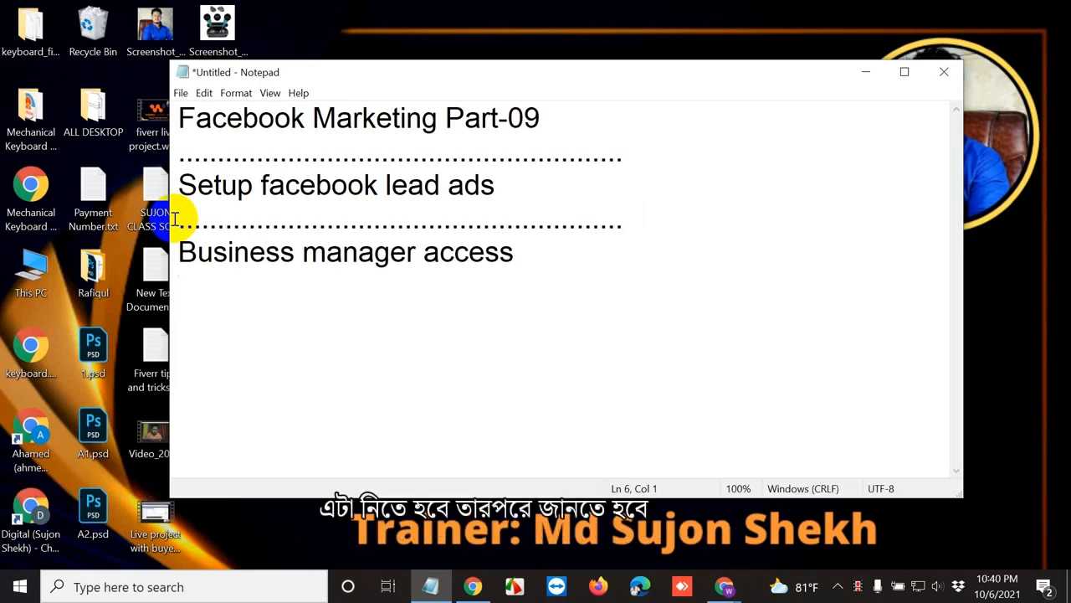
text(daily )
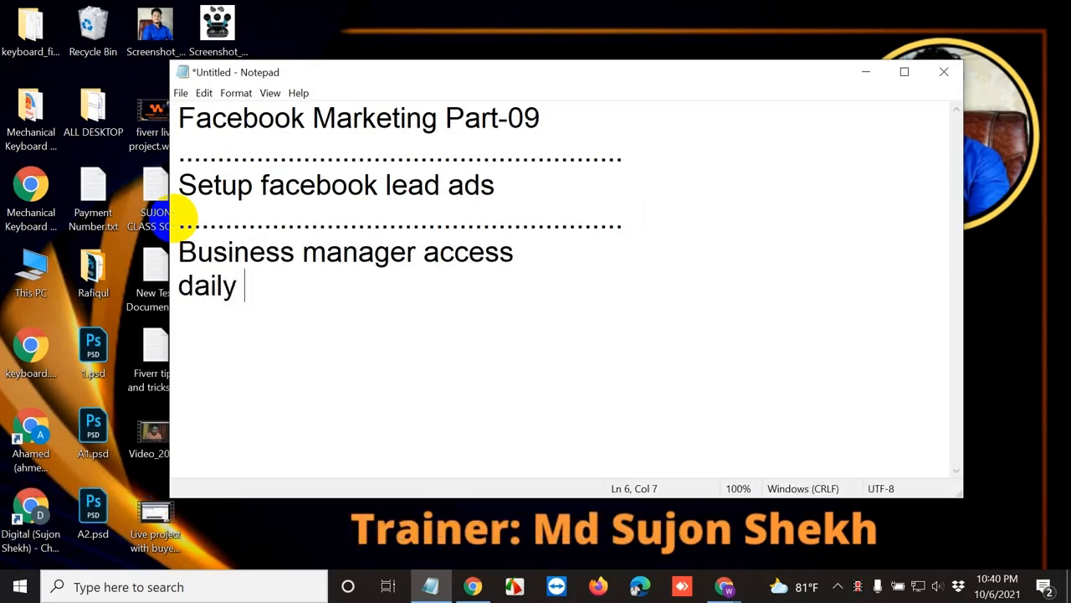
text(budget)
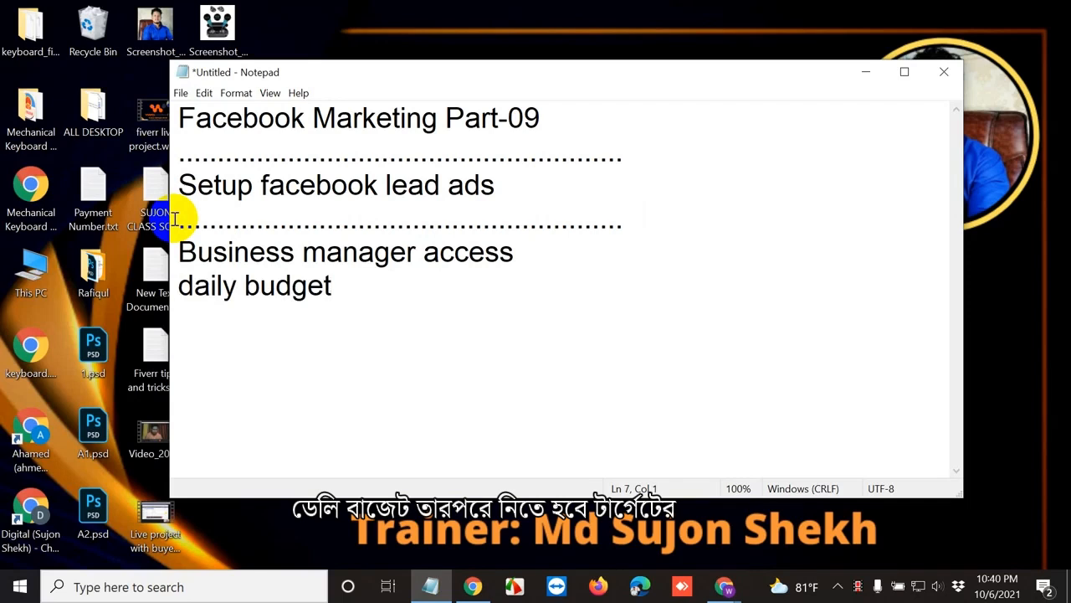
text(targeted c)
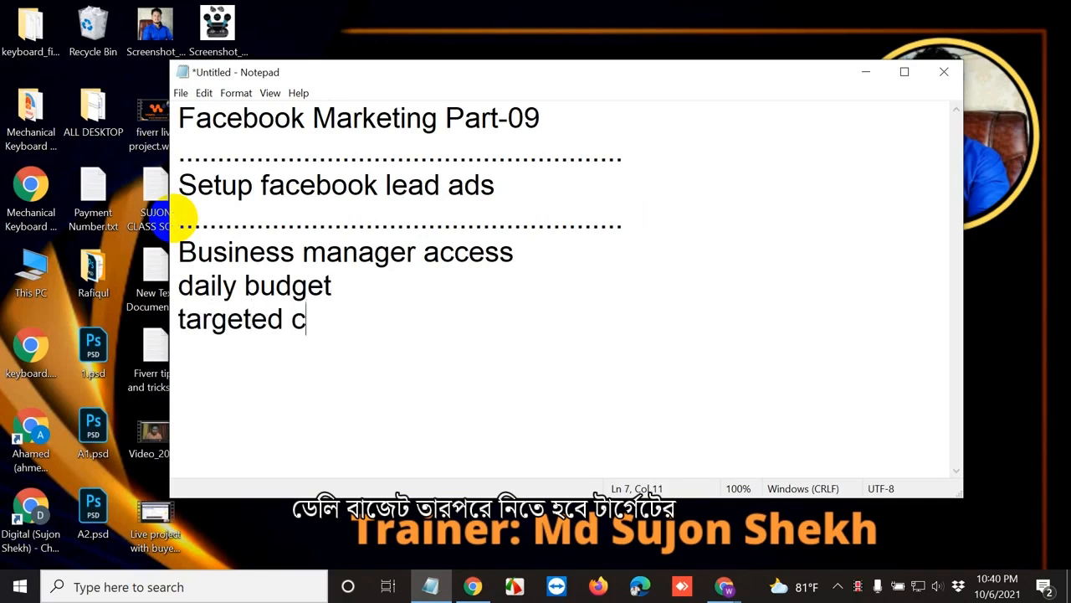
text(ouuntry)
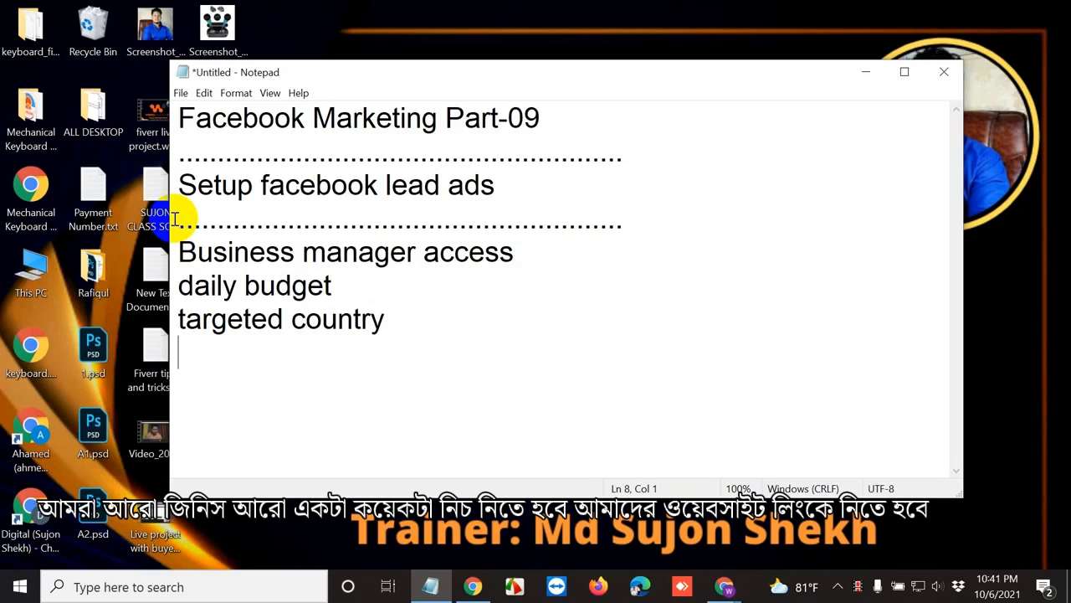
text(website links )
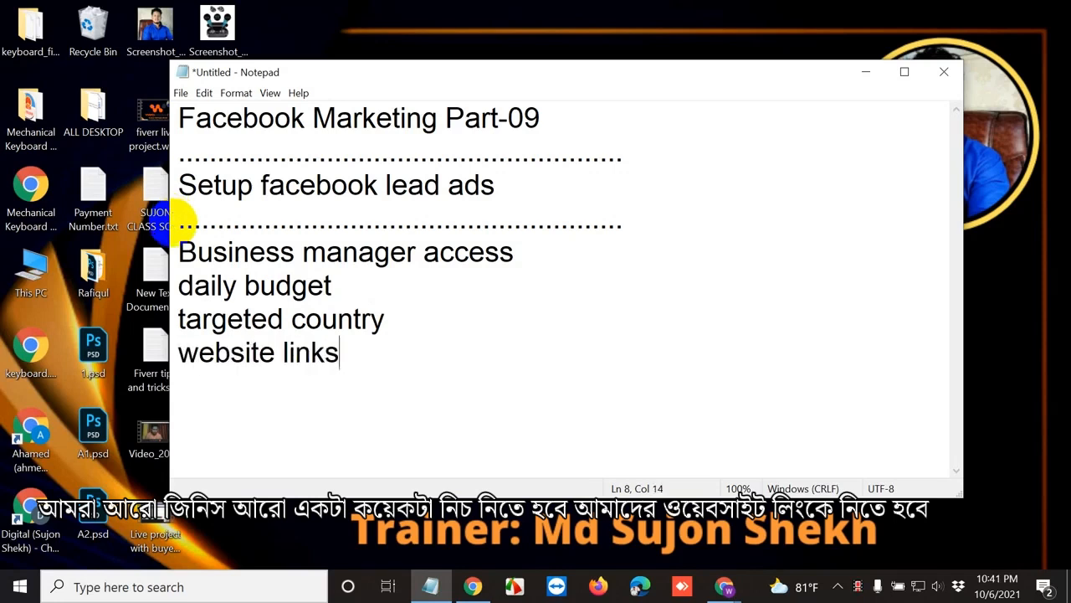
Add an "images" line to the list and extend "website links" with "=> (privacy policy) page required.".
text(images)
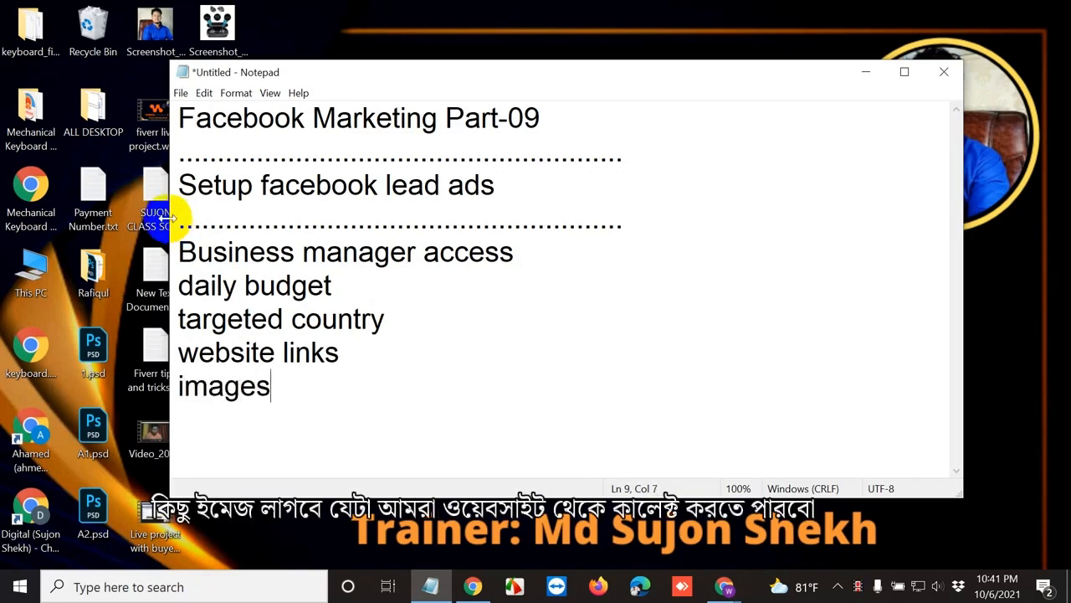
key(Return)
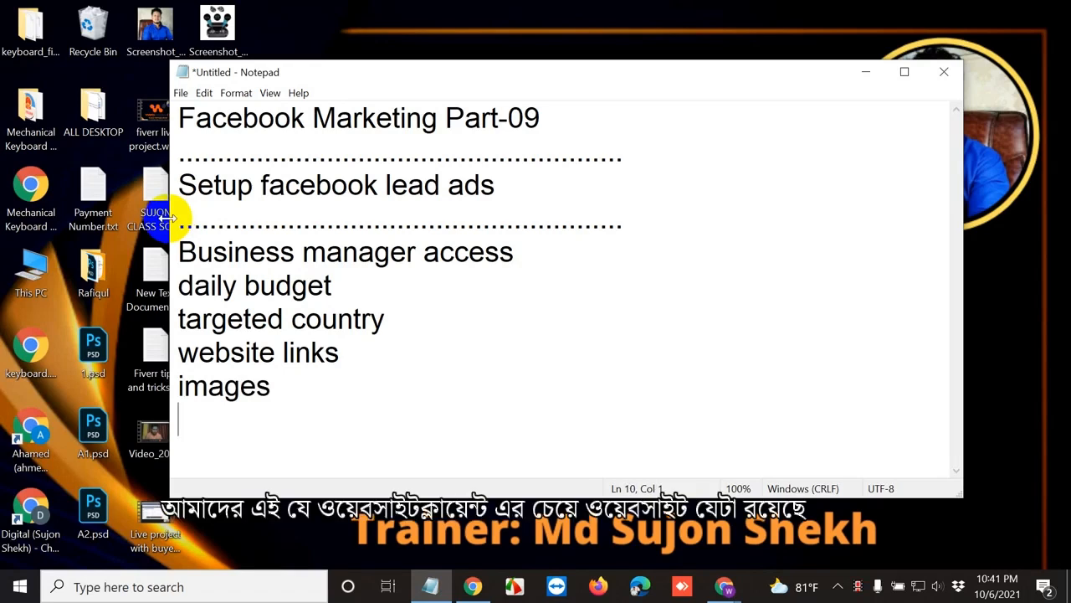
drag(348, 353, 208, 361)
click(407, 355)
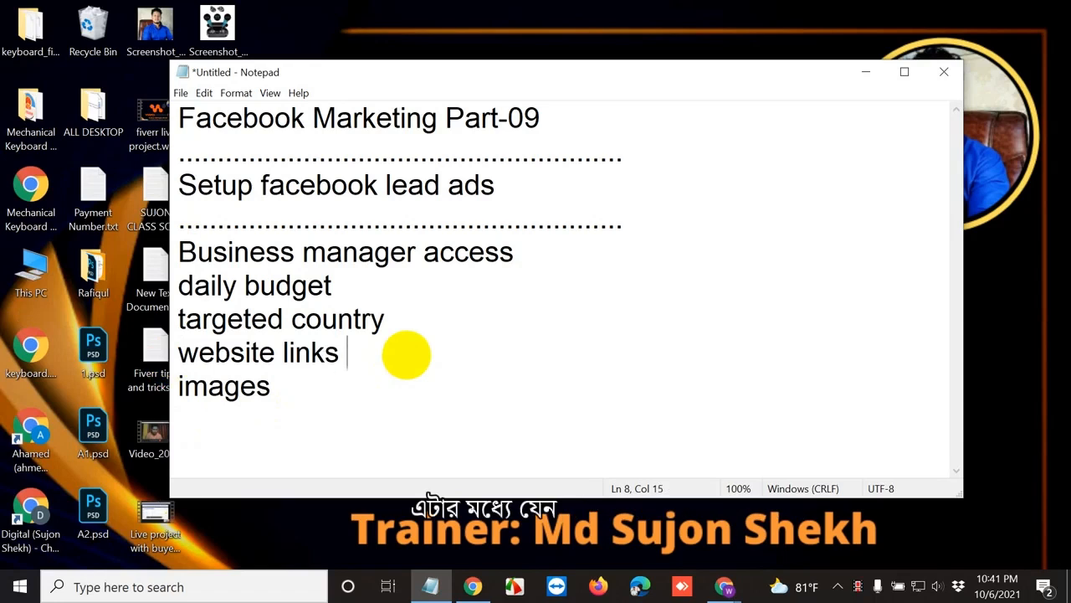
text(=> )
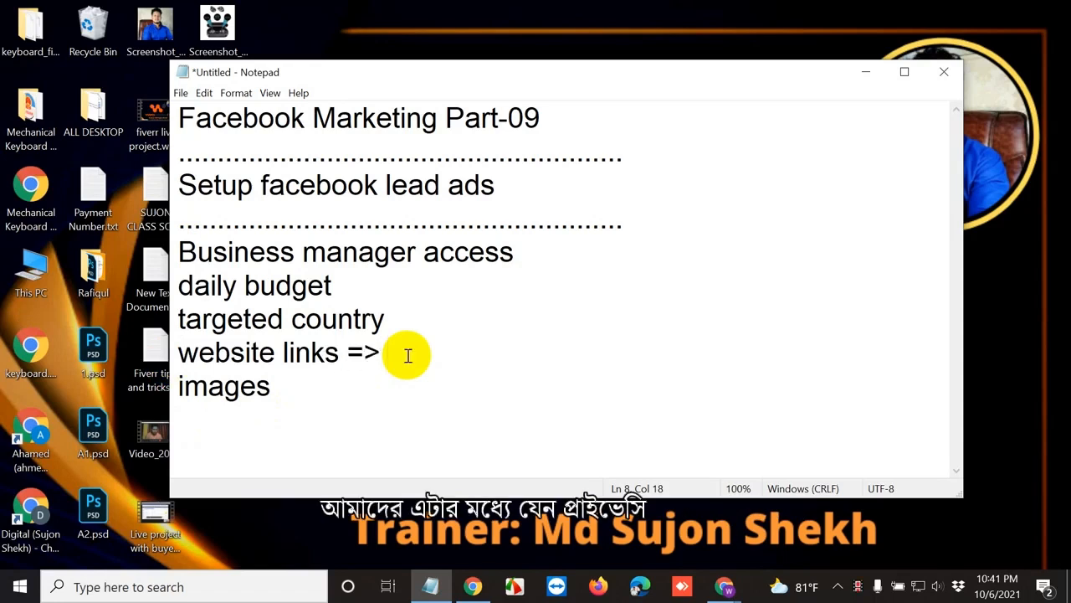
text((privacy policy)
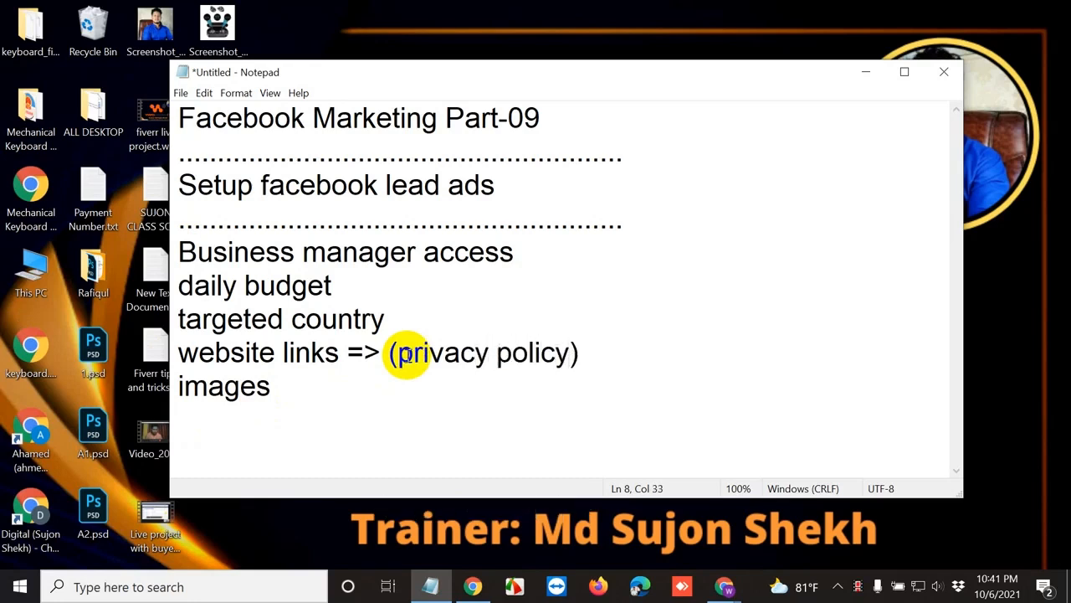
drag(595, 357, 526, 358)
click(590, 359)
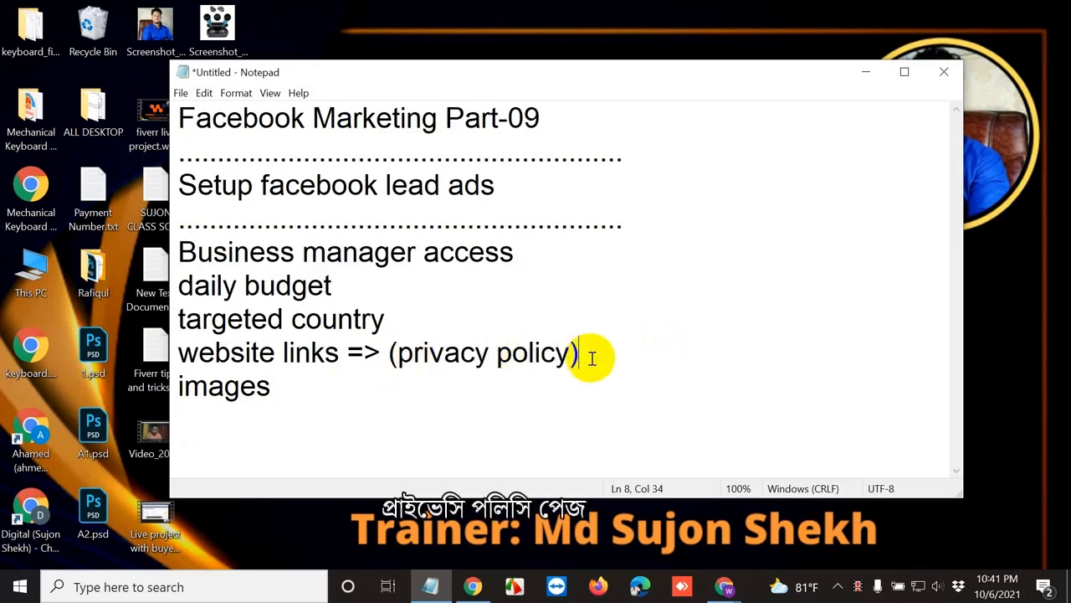
text(page required.)
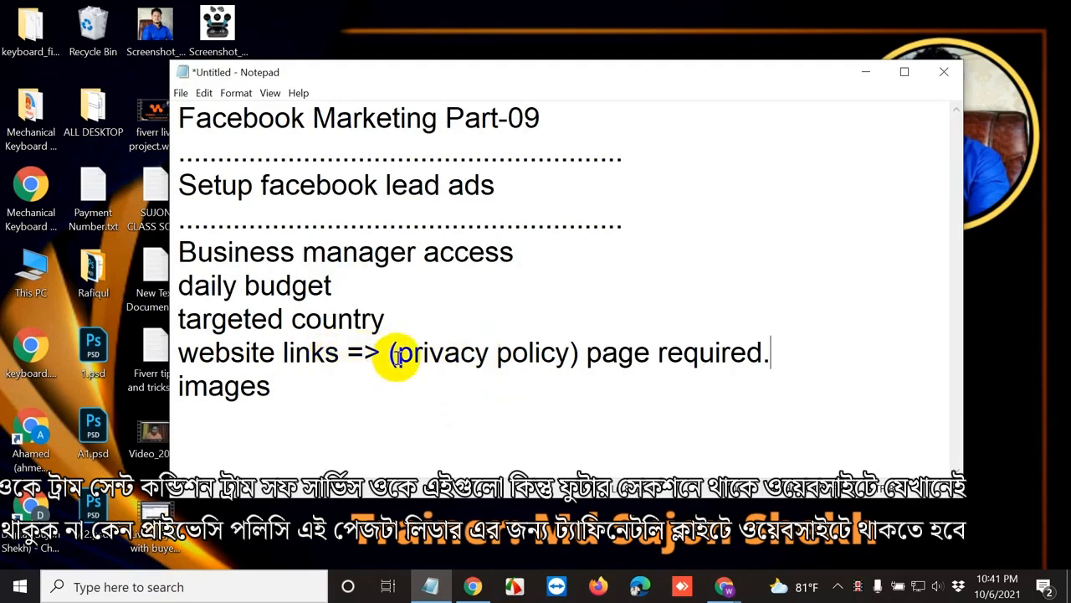
drag(399, 353, 562, 353)
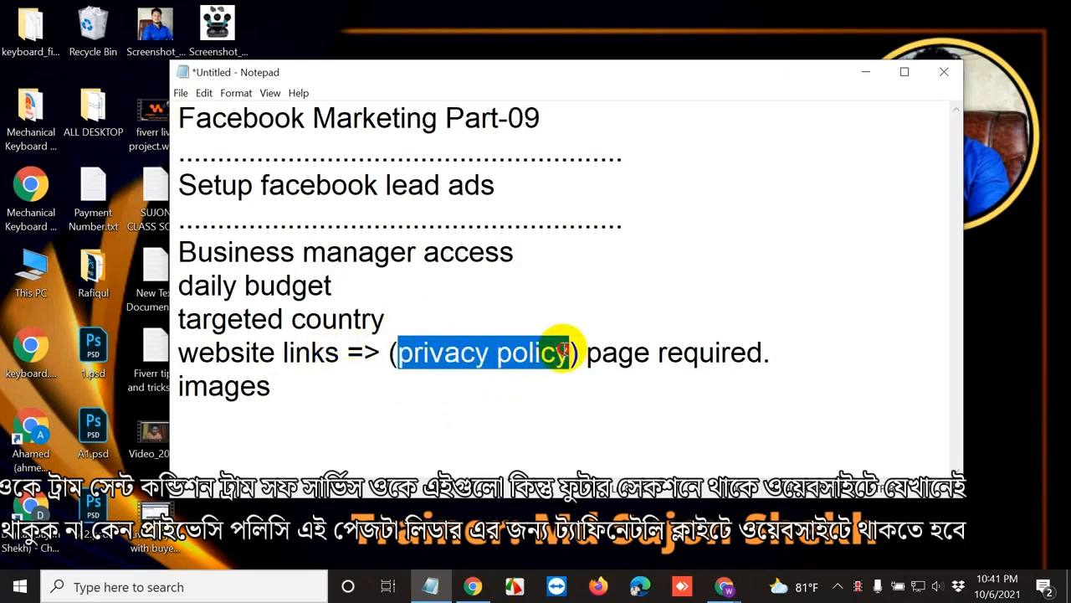
click(598, 348)
drag(495, 185, 402, 187)
click(514, 349)
drag(390, 352, 610, 355)
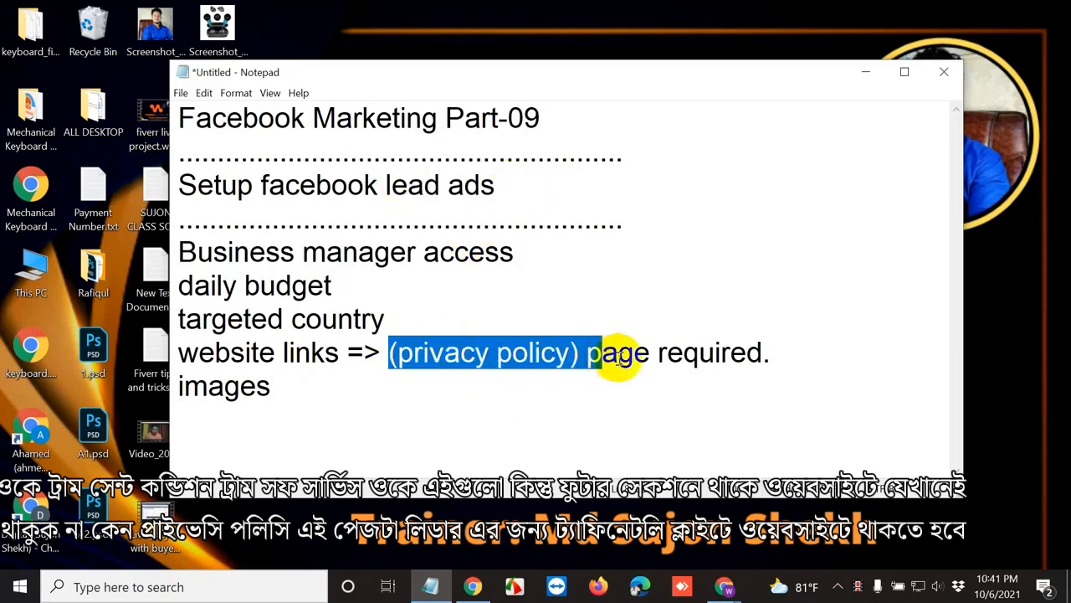
click(625, 354)
Switch to the Chrome window with the Meet call and open priyoshop.com in its new tab.
click(723, 584)
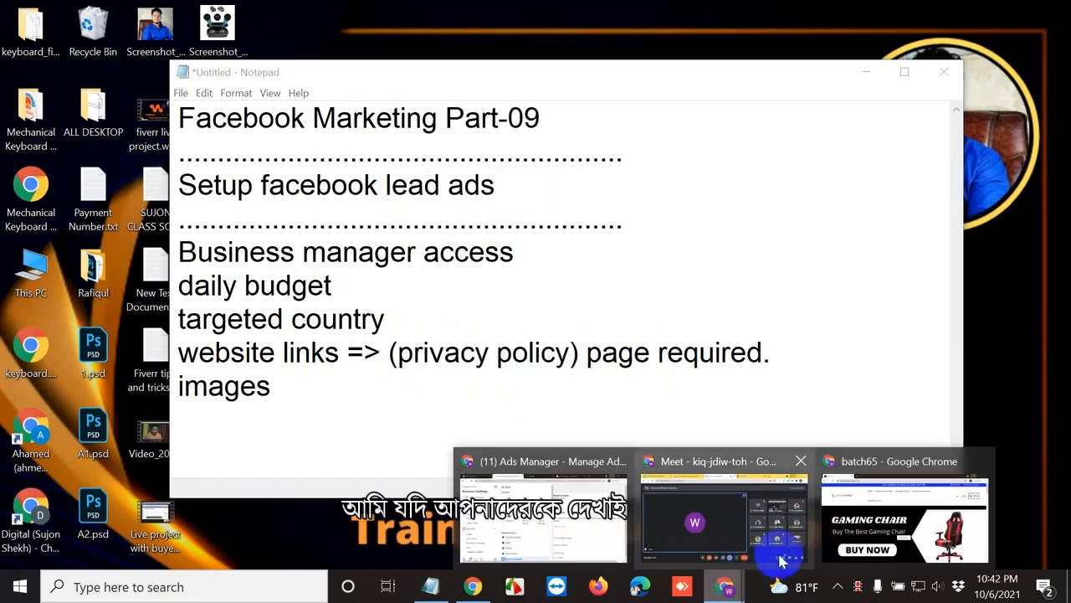
click(729, 520)
click(667, 12)
text(pri)
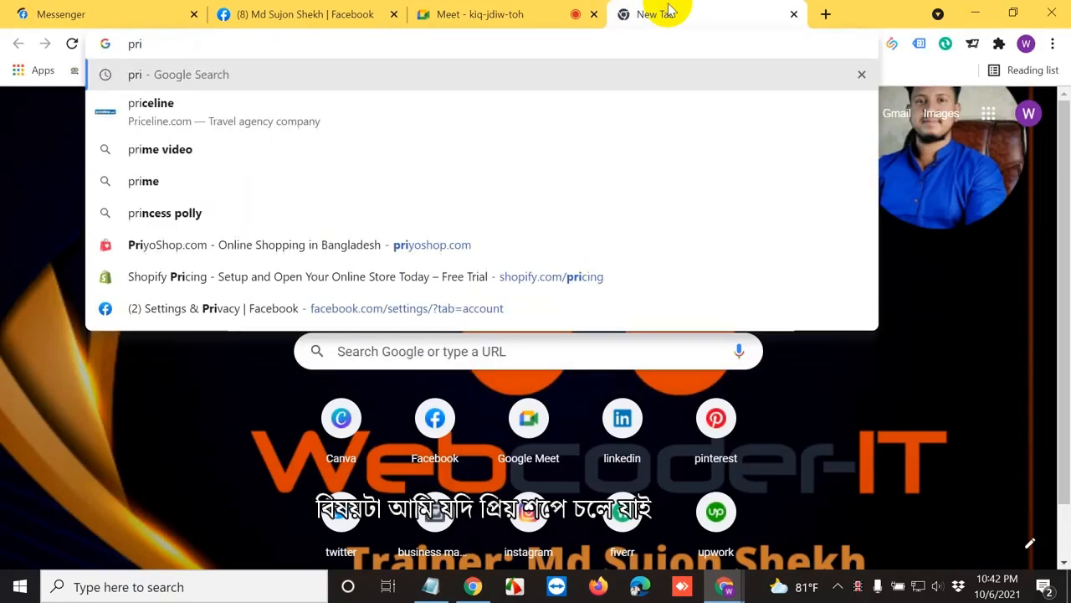
text(yoshop.com)
key(Return)
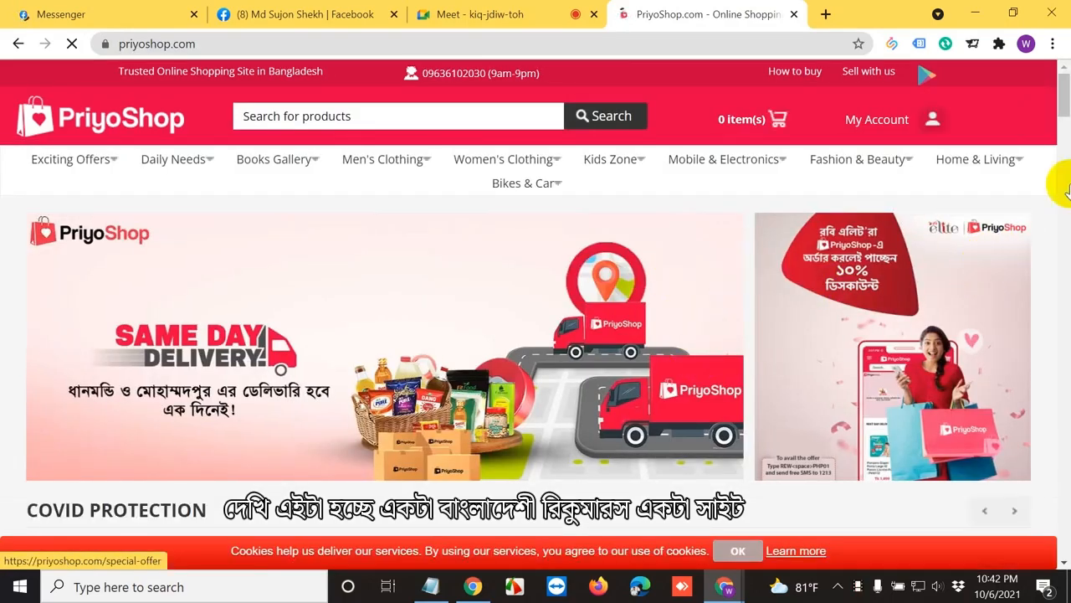
Find the Privacy Policy link in the PriyoShop footer and open that page to look it over.
drag(1064, 109, 1060, 530)
scroll(687, 360, down, 3)
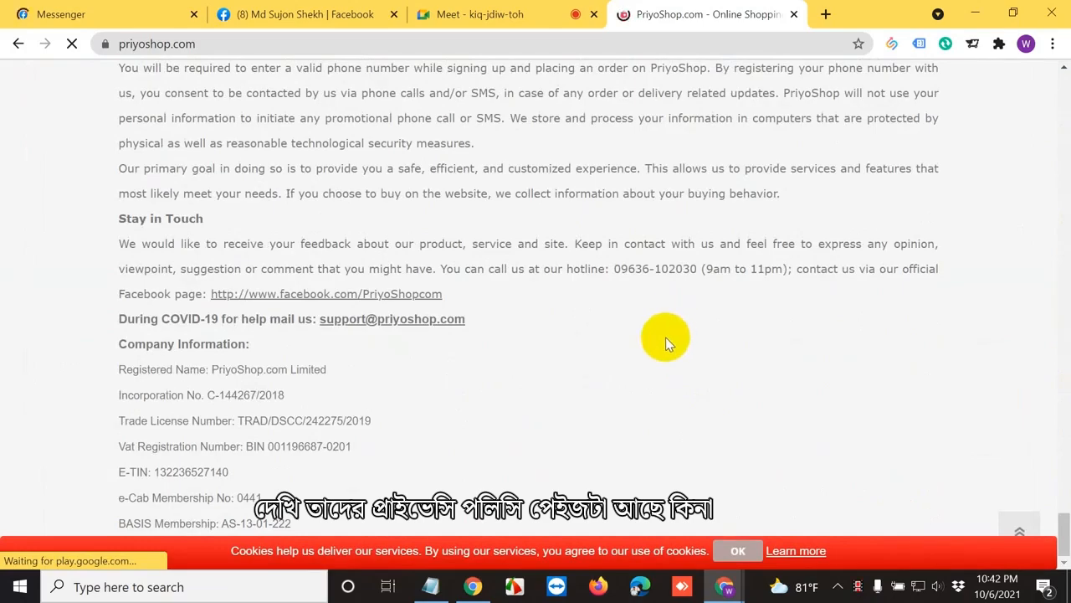
scroll(670, 326, up, 15)
scroll(672, 318, up, 5)
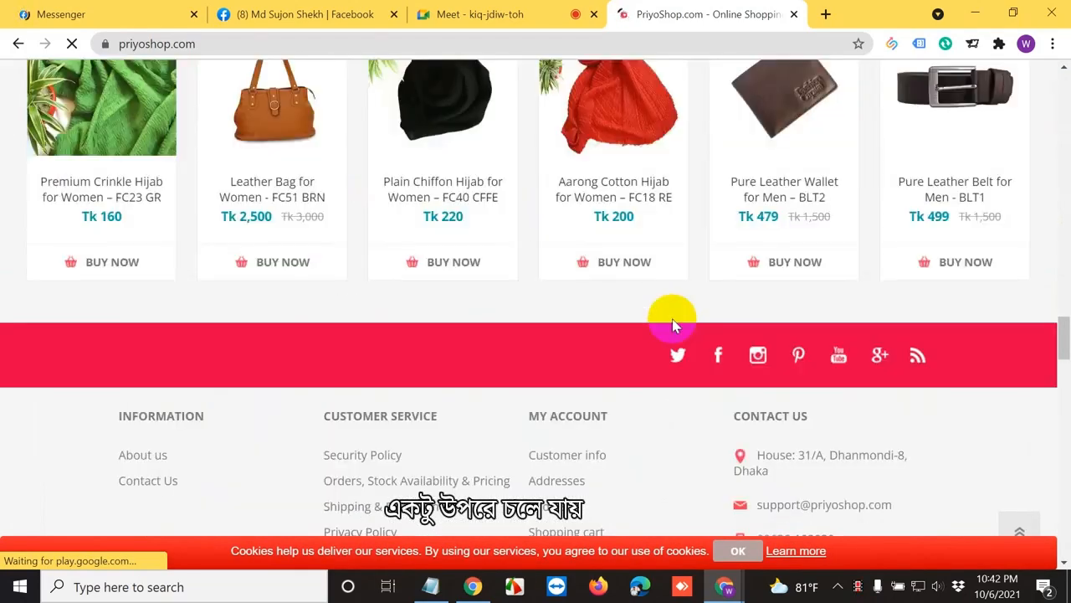
scroll(672, 322, down, 2)
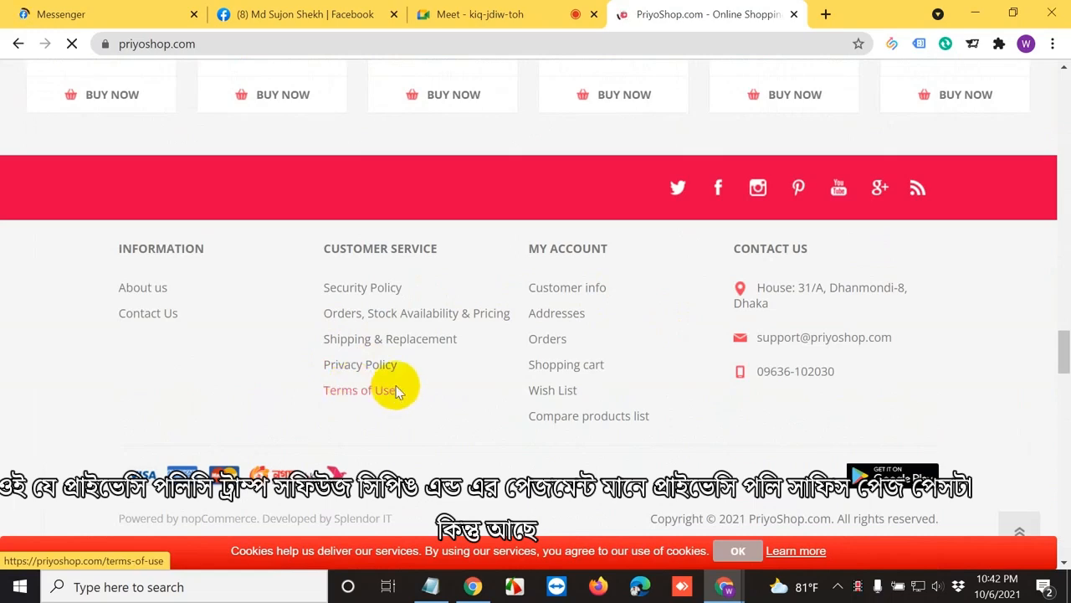
click(356, 374)
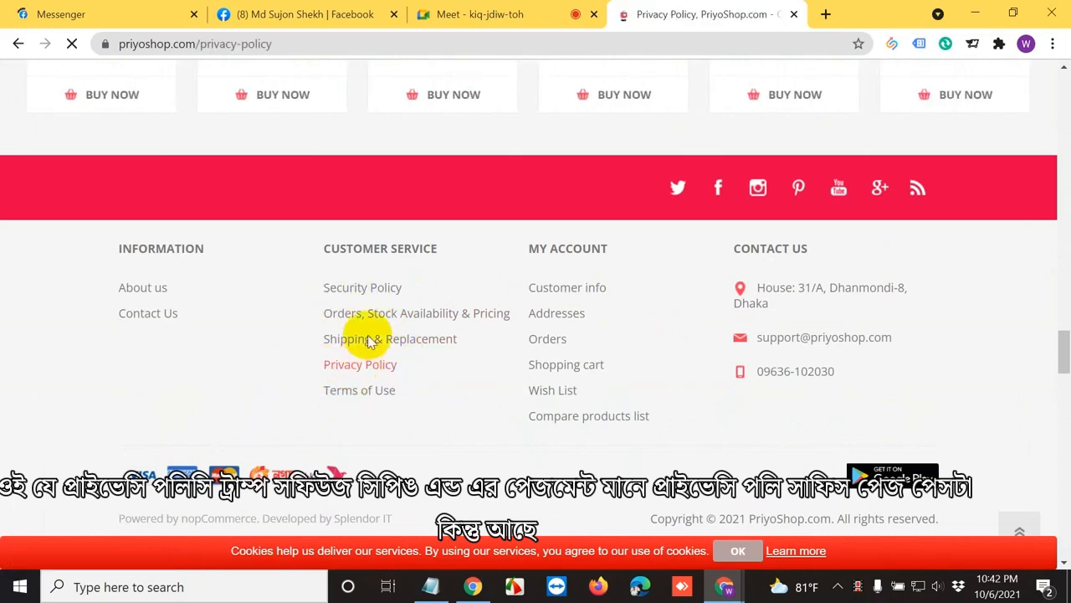
scroll(372, 322, down, 4)
scroll(374, 322, up, 5)
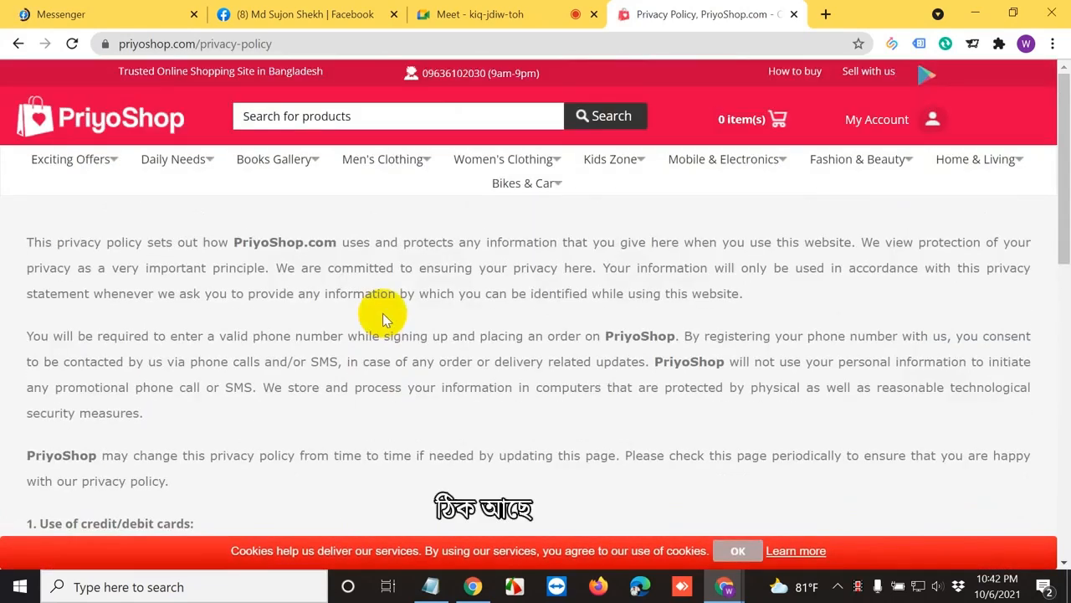
click(519, 14)
click(684, 10)
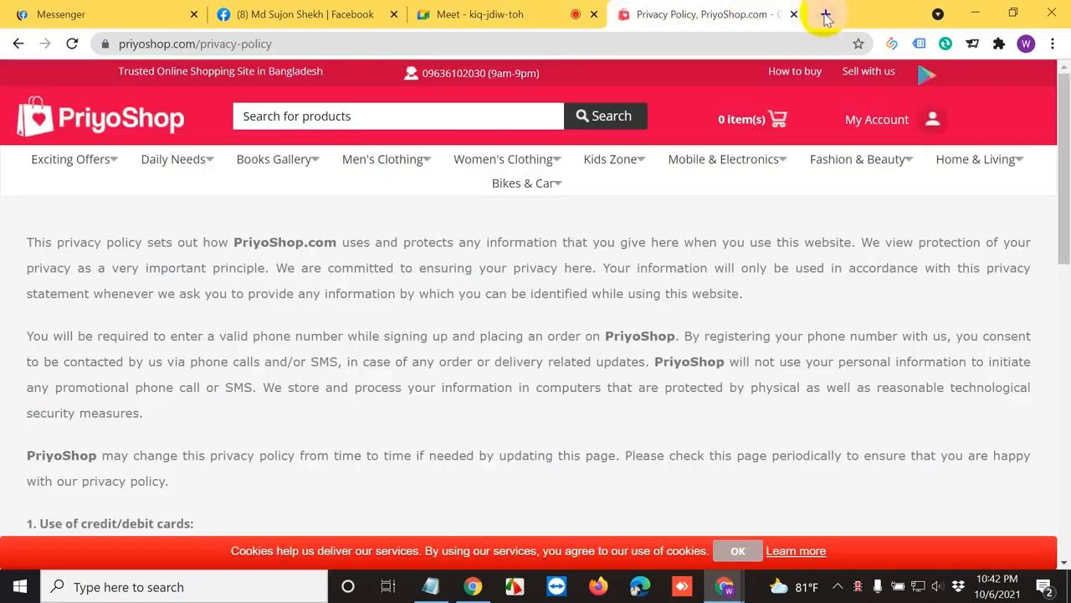
click(824, 12)
click(629, 8)
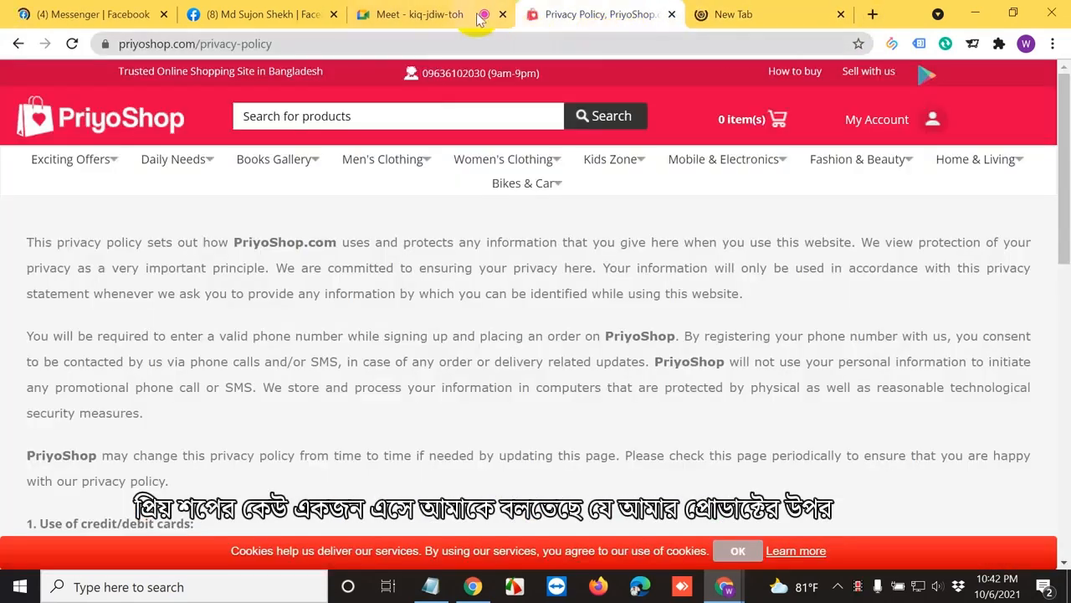
click(435, 14)
click(744, 17)
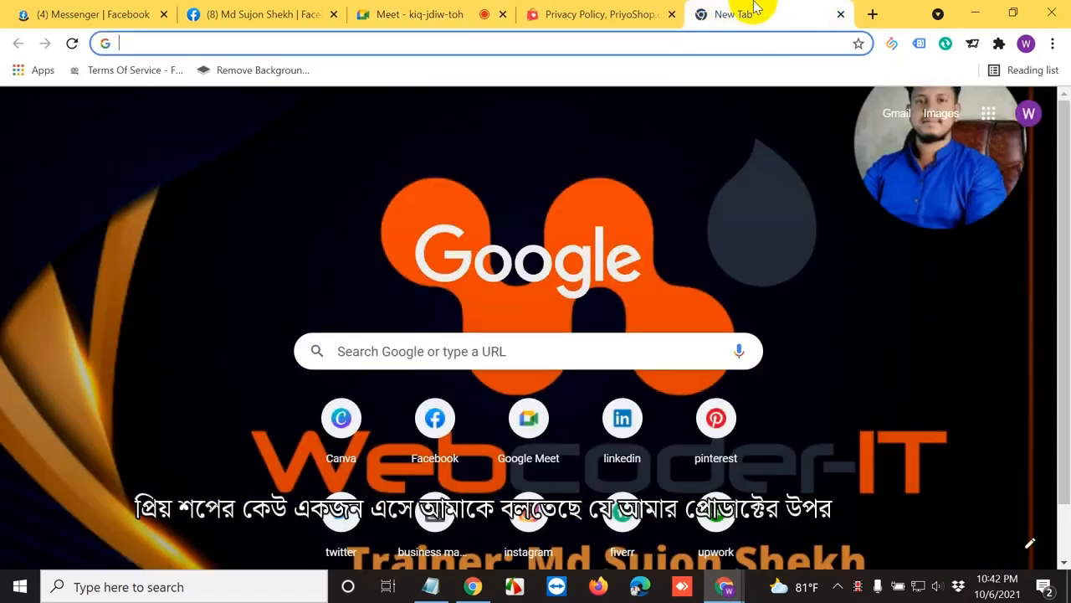
click(638, 10)
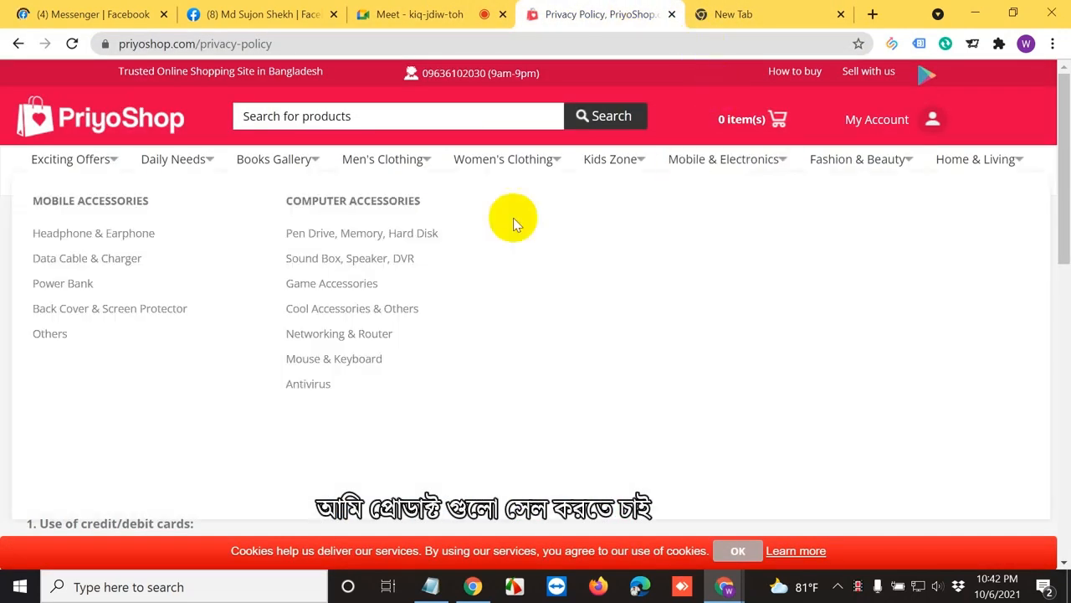
mouse_move(179, 175)
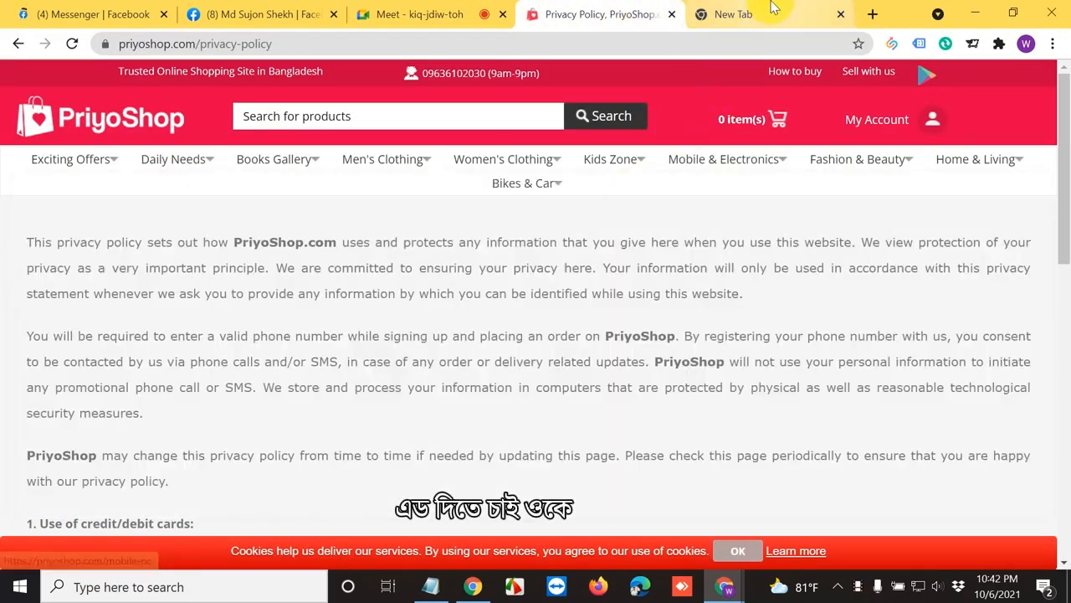
click(771, 7)
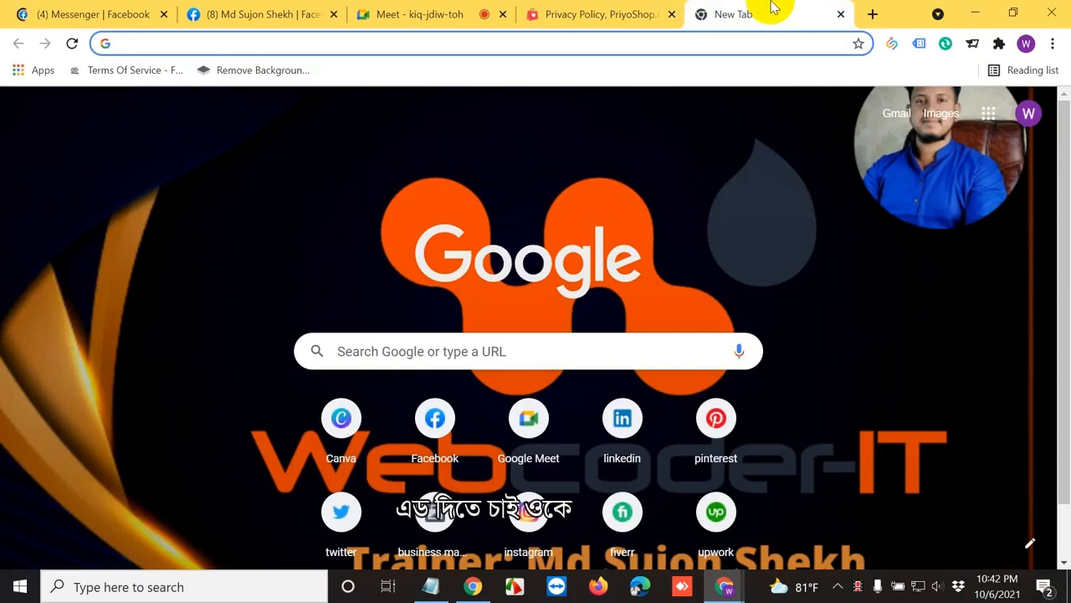
Return to the Notepad notes and review the "Setup facebook lead ads" heading.
click(974, 13)
click(477, 350)
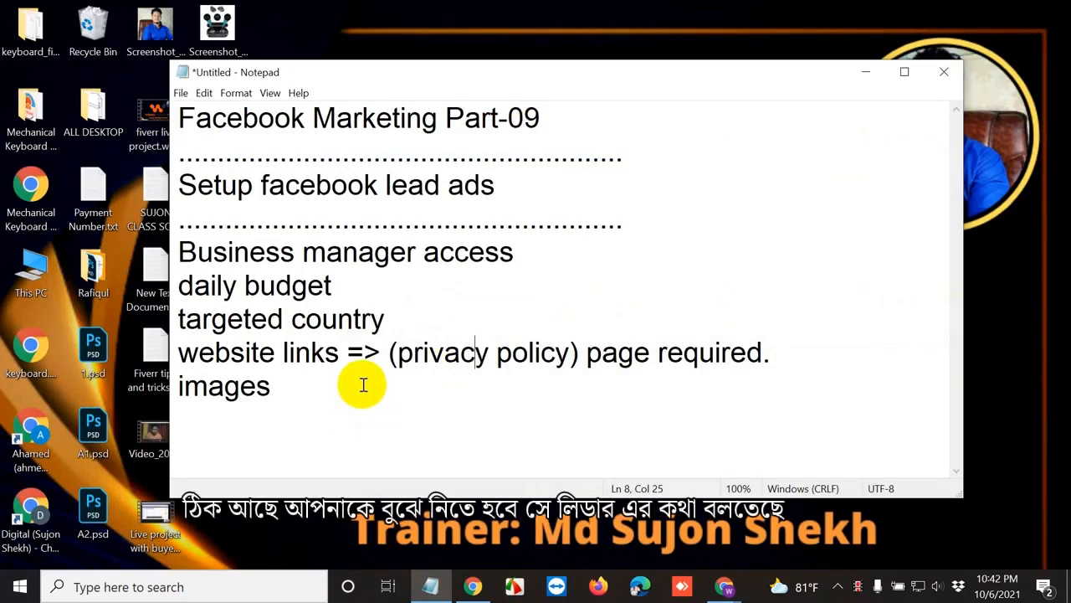
drag(495, 185, 323, 179)
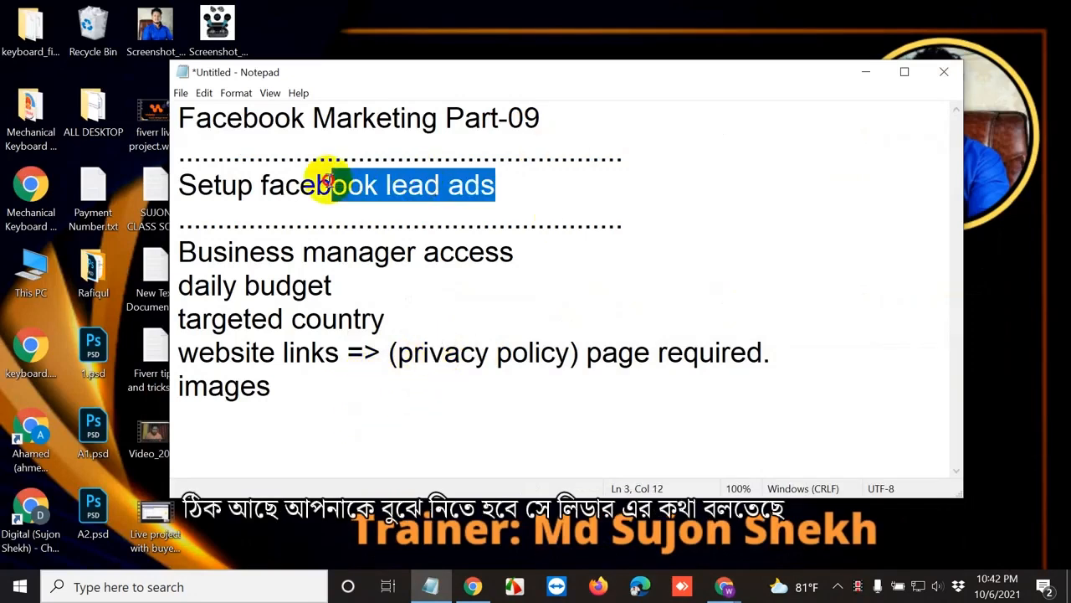
click(389, 168)
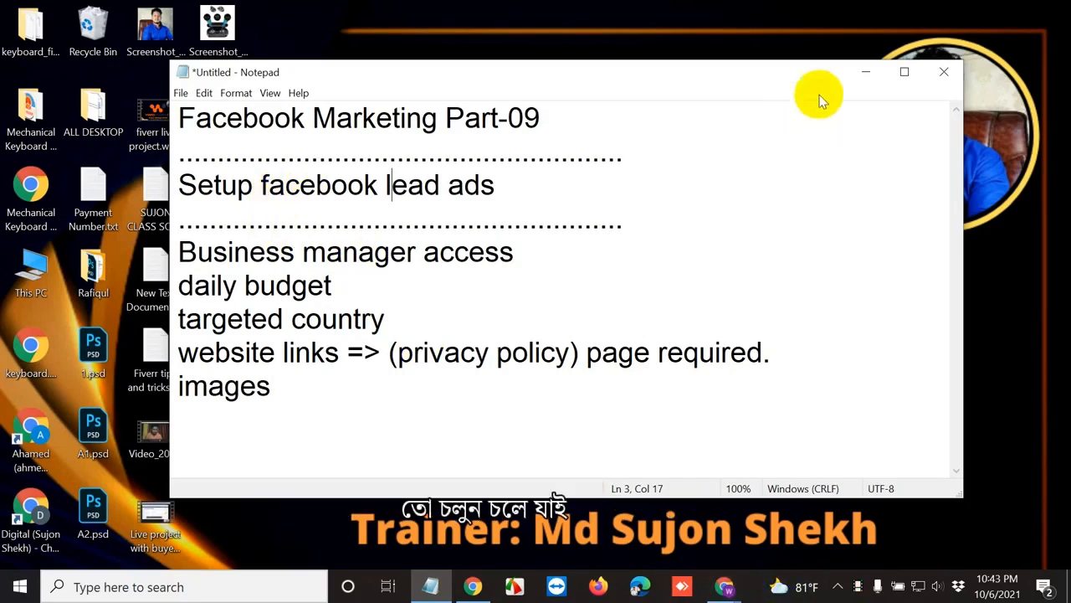
Switch to the Ads Manager window in Chrome, dismiss the "Additional information" notice and check the account's error warning.
click(865, 71)
mouse_move(724, 587)
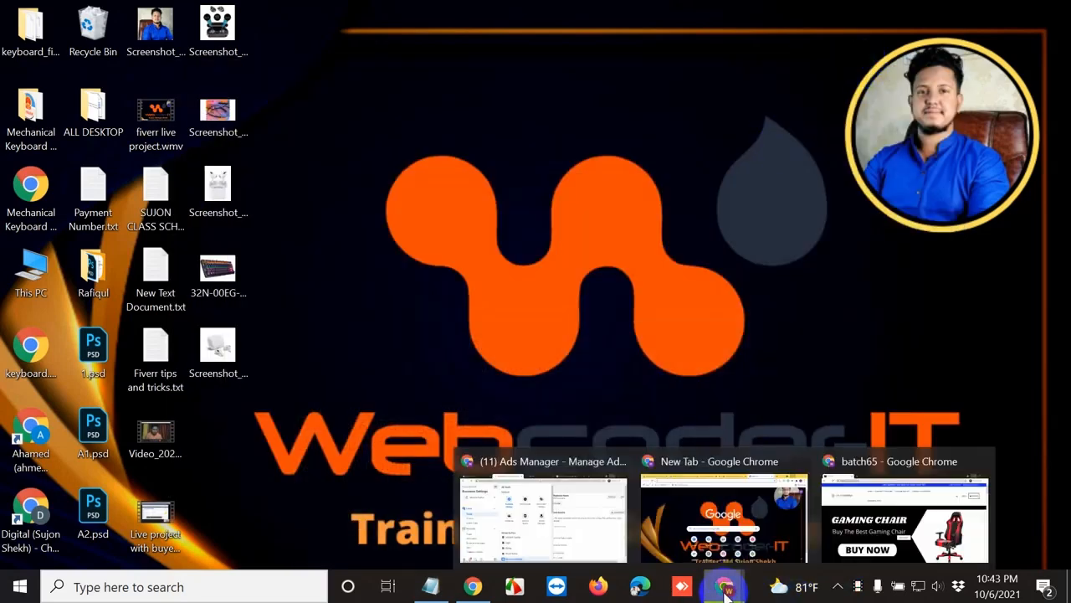
click(574, 529)
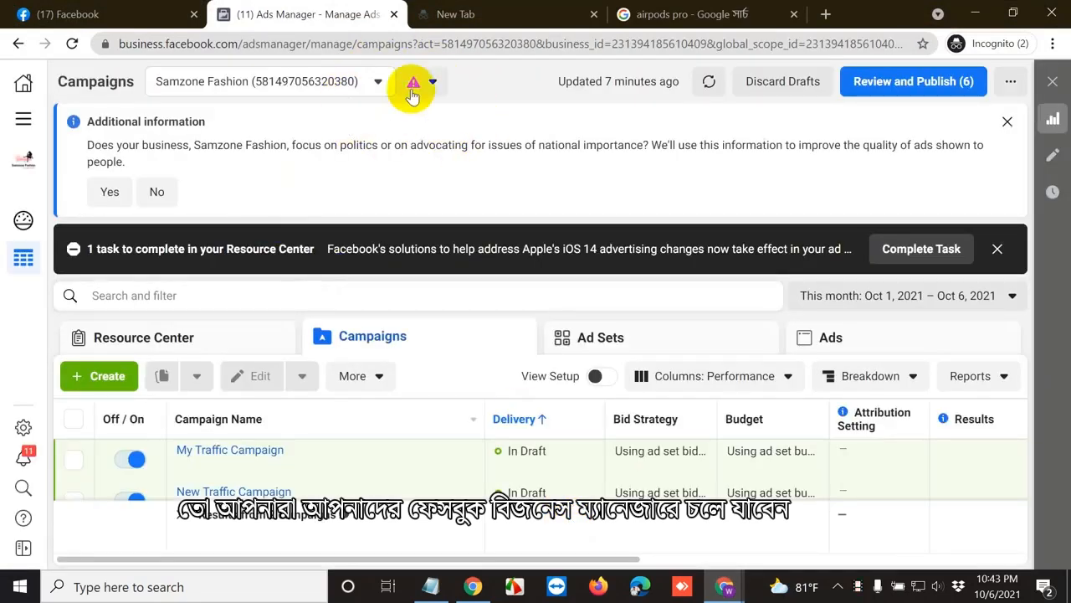
click(1007, 121)
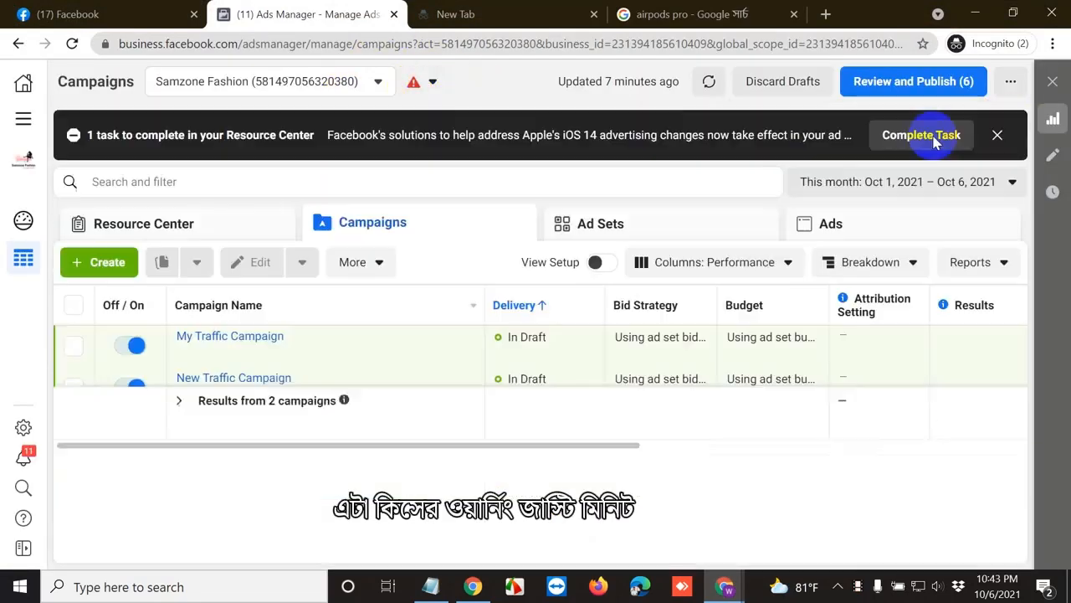
click(427, 81)
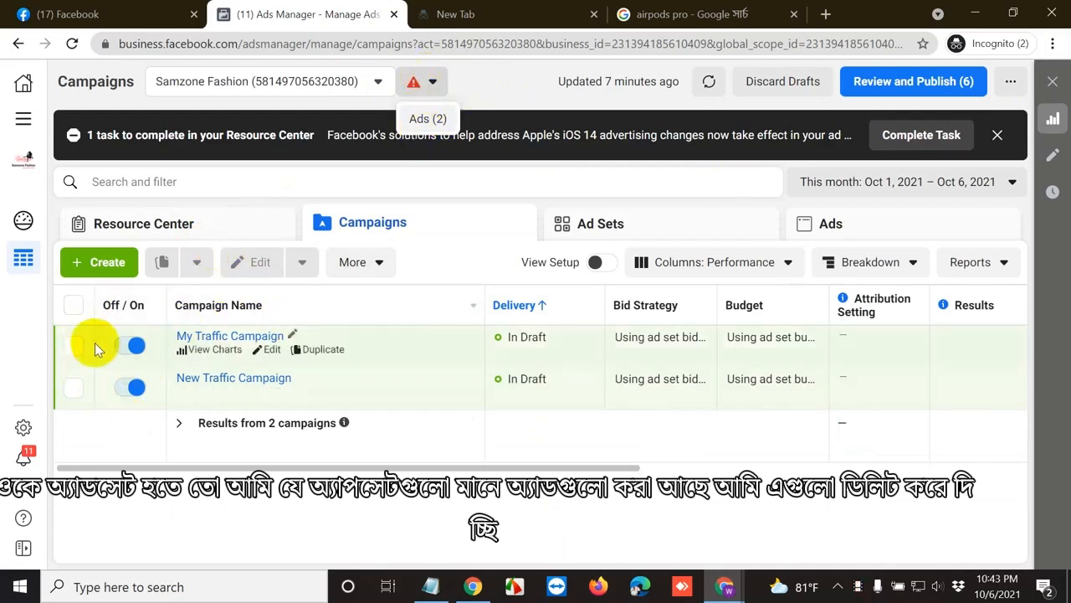
Delete both draft campaigns, "My Traffic Campaign" and "New Traffic Campaign".
click(72, 306)
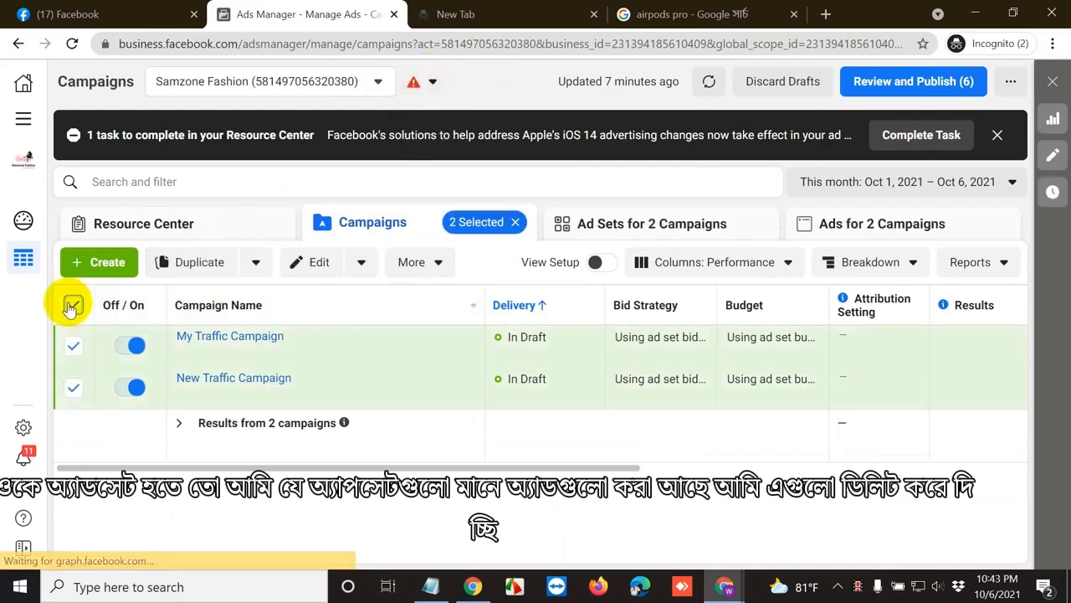
click(419, 263)
click(411, 335)
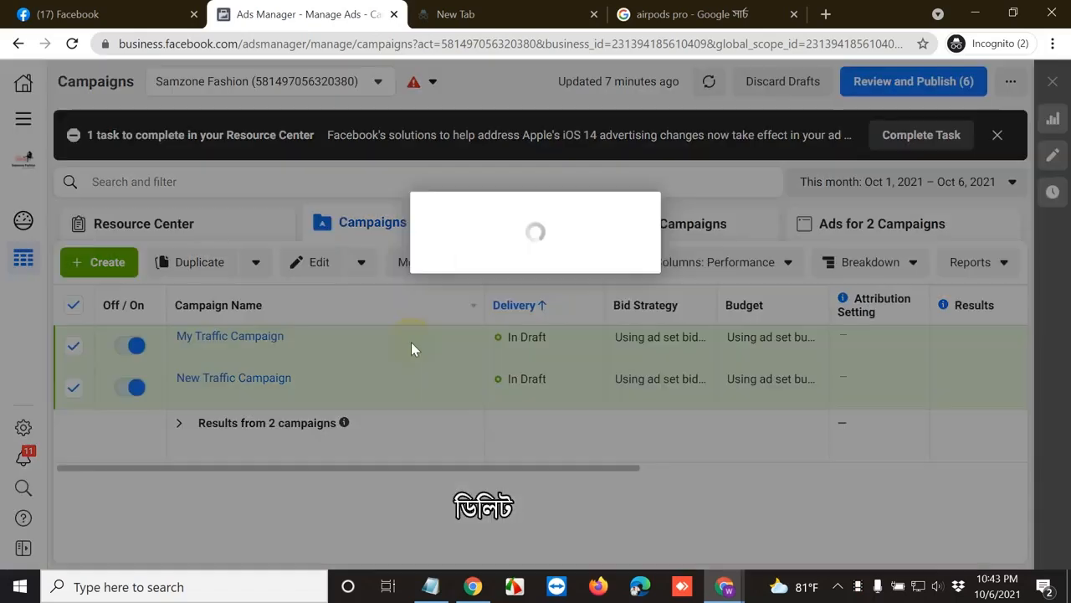
click(666, 358)
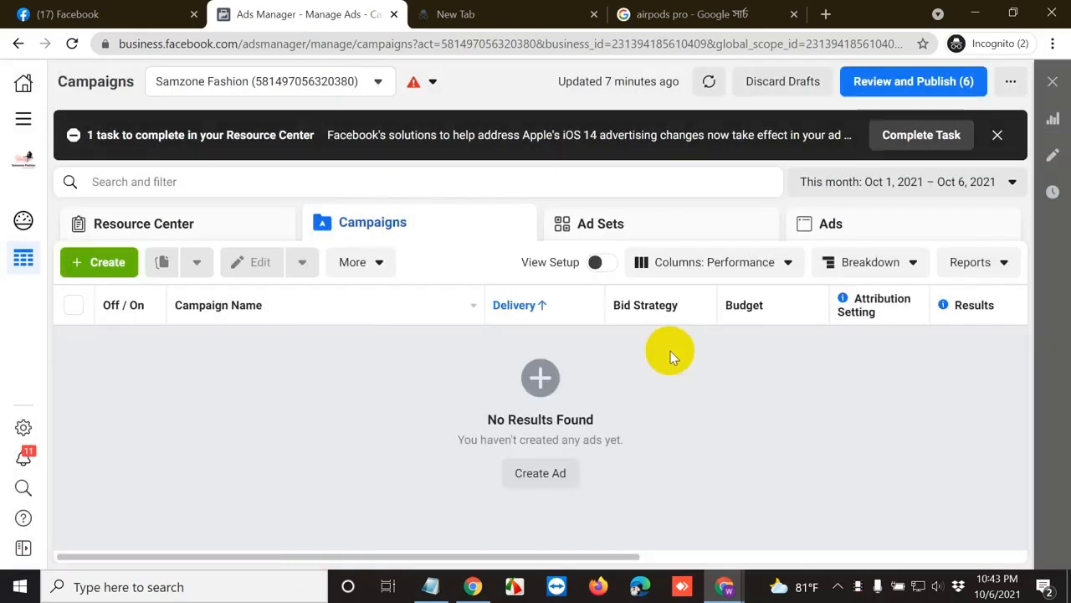
Dismiss the Resource Center task notice and start a new campaign with the Lead generation objective, going to its naming fields.
click(996, 136)
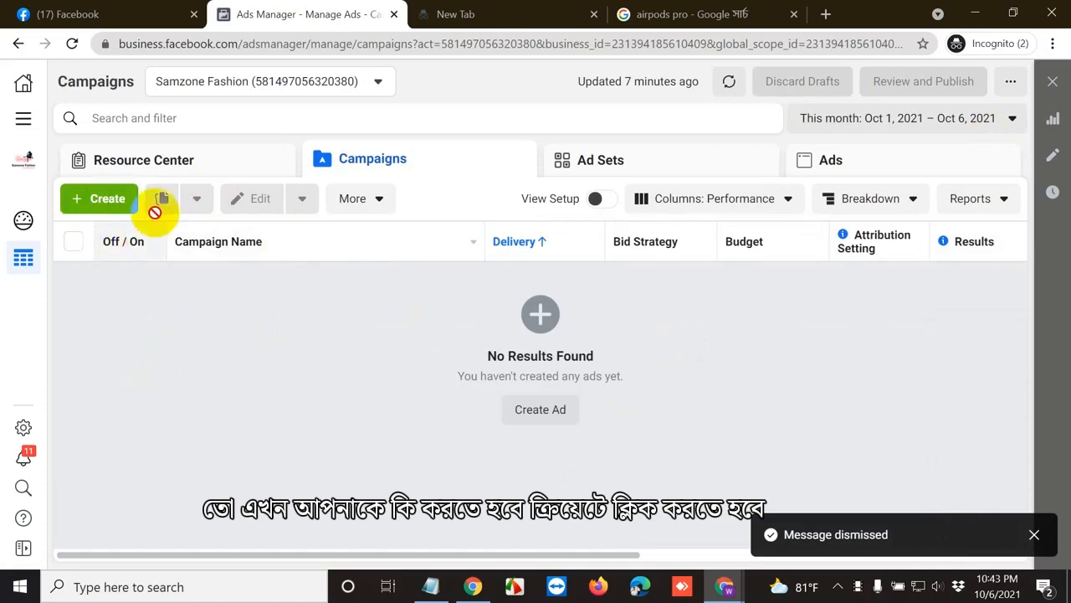
click(101, 201)
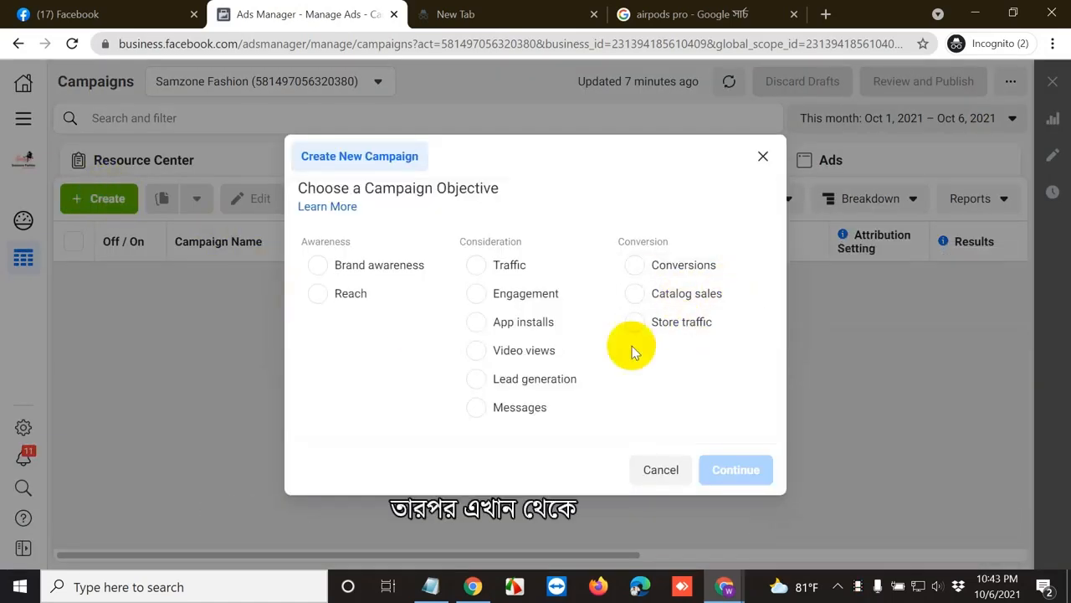
click(521, 381)
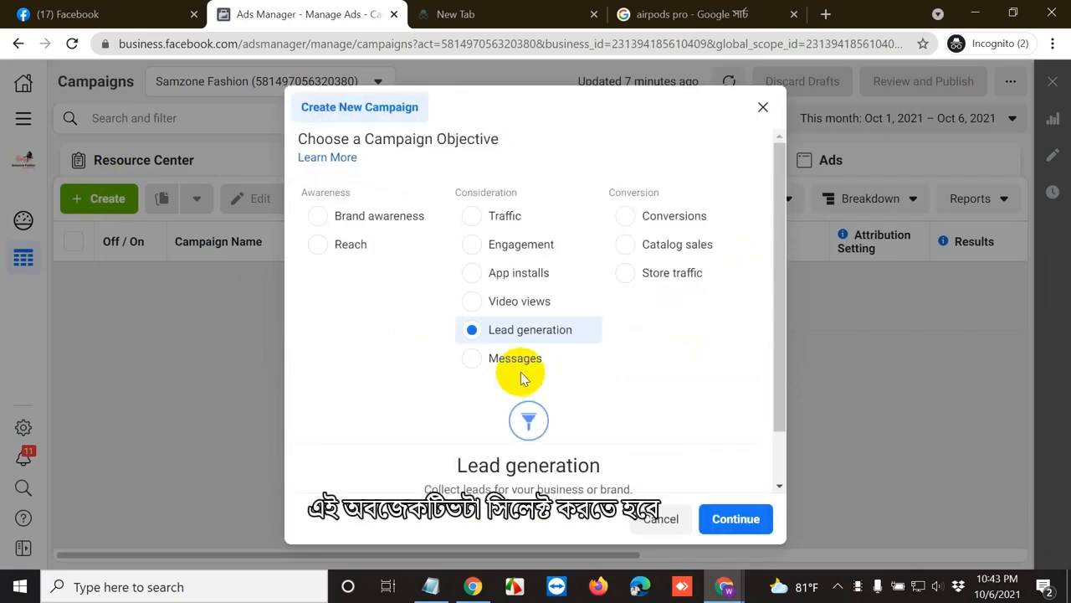
scroll(520, 373, down, 2)
click(699, 468)
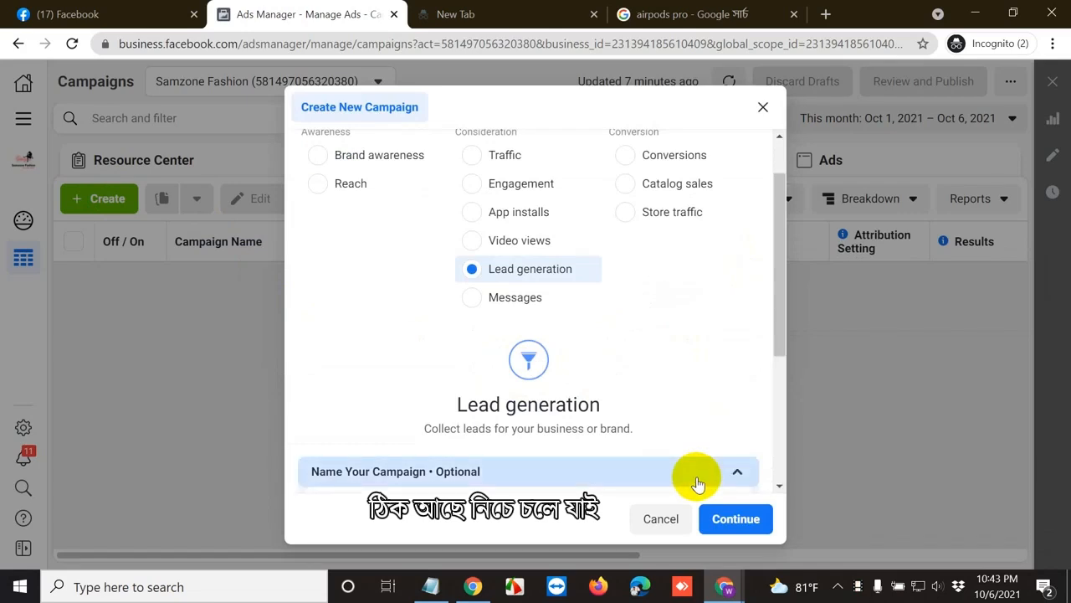
scroll(633, 394, down, 3)
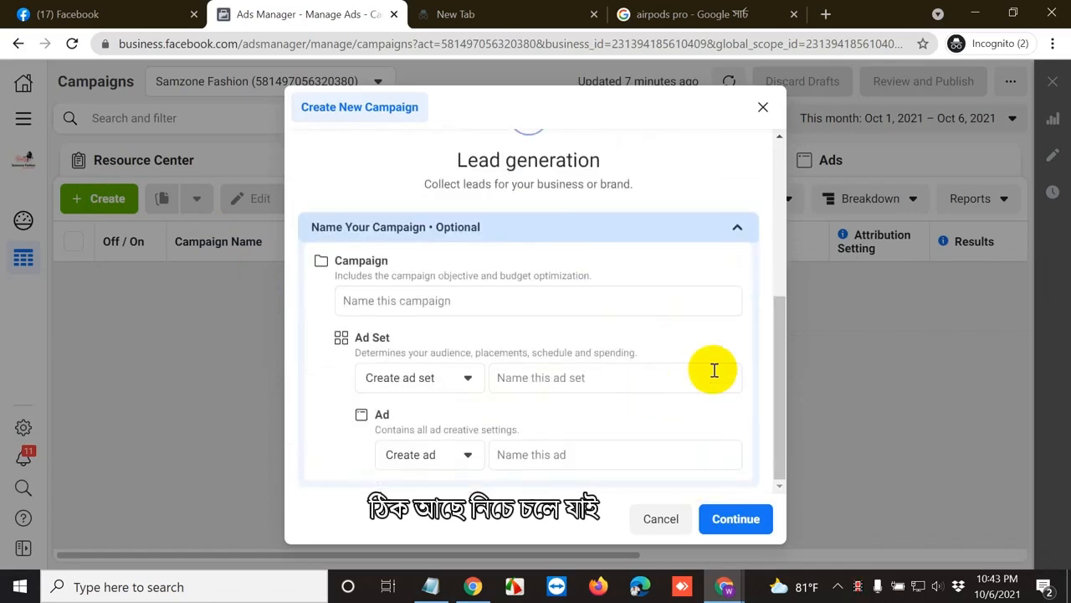
click(417, 301)
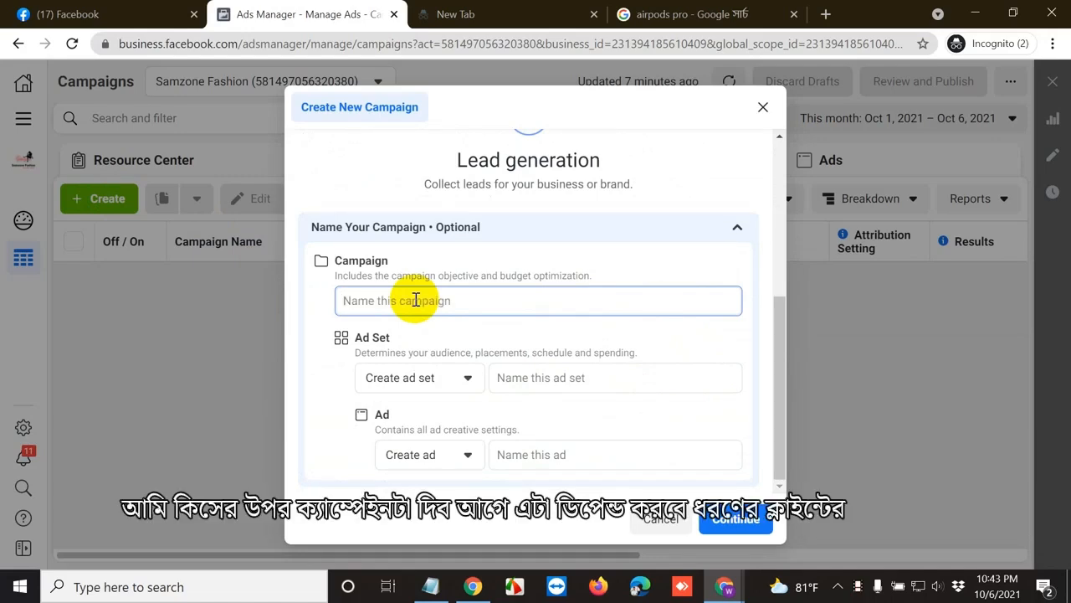
Open webcoder-it.com in the empty browser tab and look over the home page of the business being advertised.
click(440, 15)
text(webcoder-it.com)
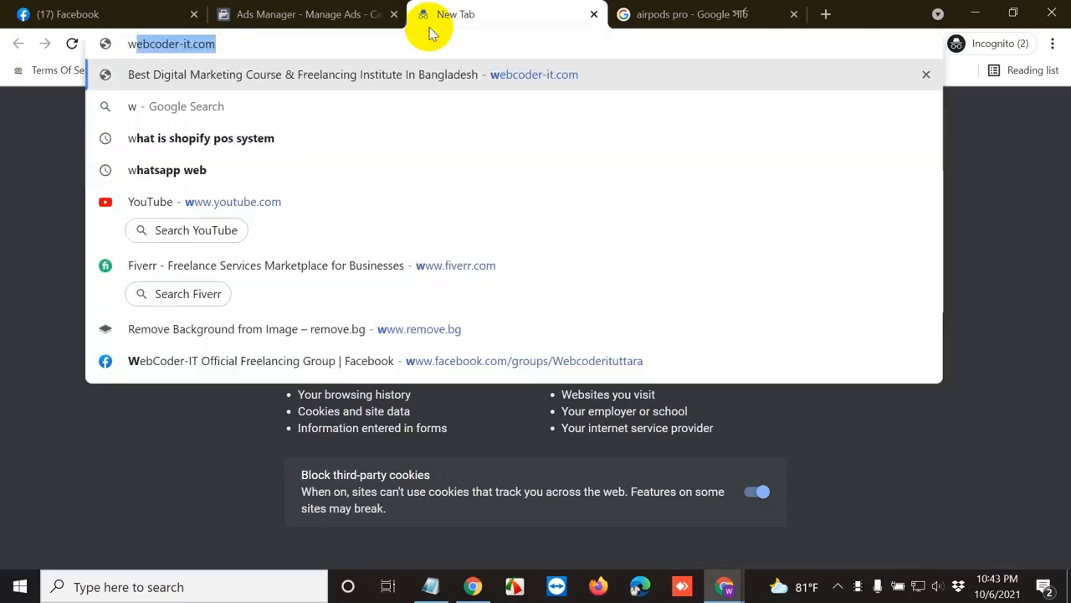
key(Return)
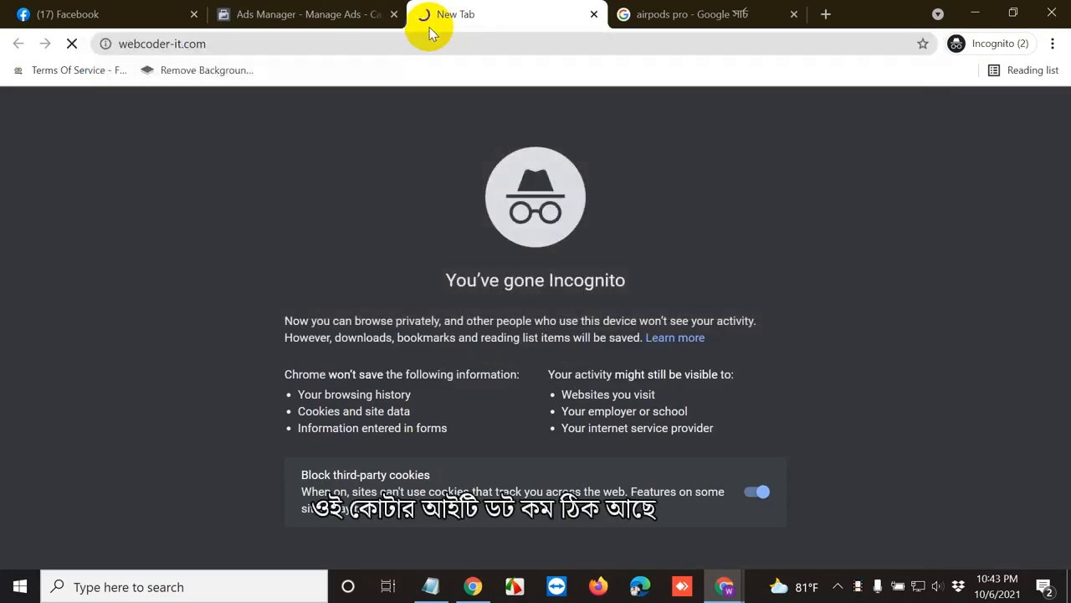
click(179, 47)
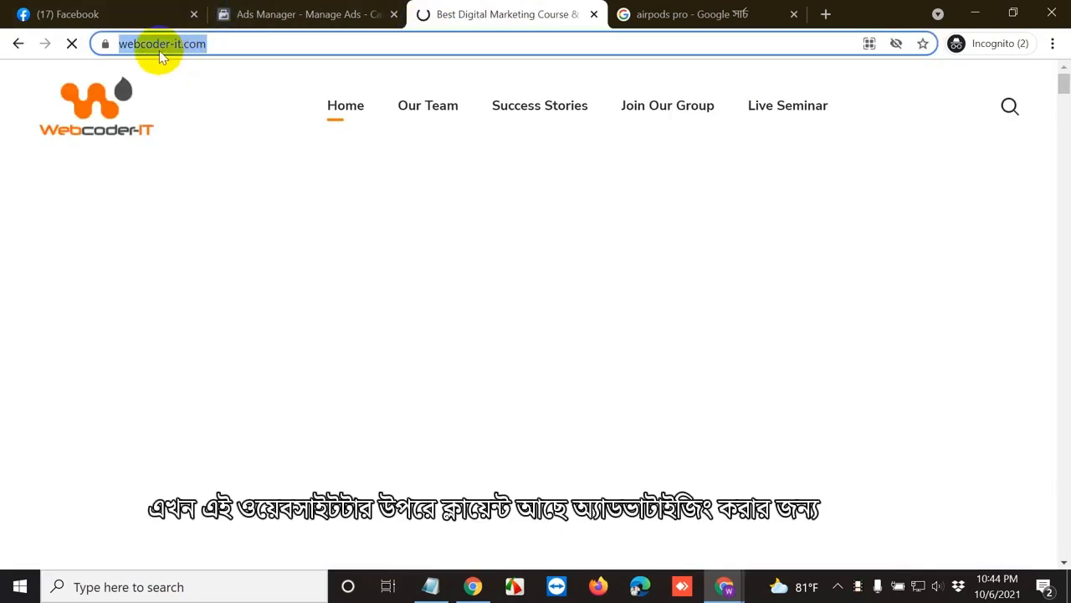
click(163, 44)
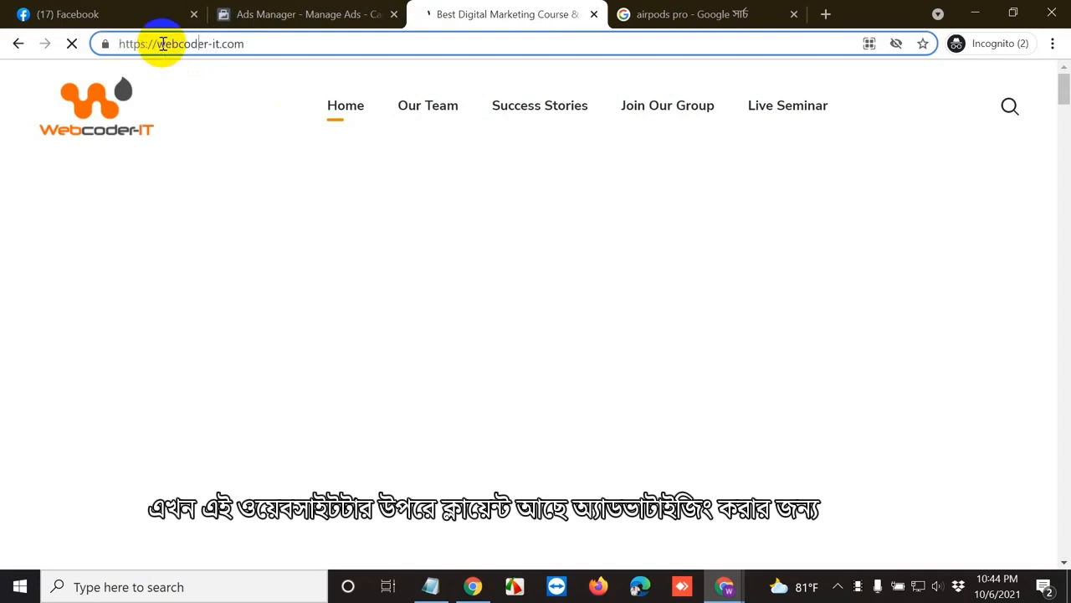
scroll(355, 353, down, 3)
scroll(359, 345, up, 3)
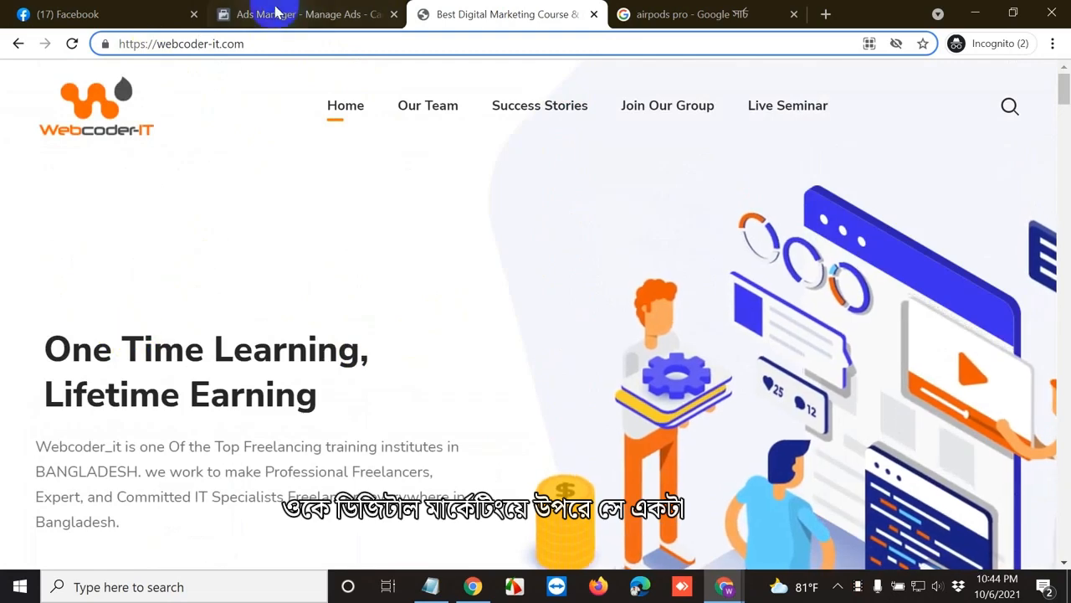
Return to the campaign creation dialog and name the campaign "Digital Marketing Lead Campaign Batch-77".
click(302, 12)
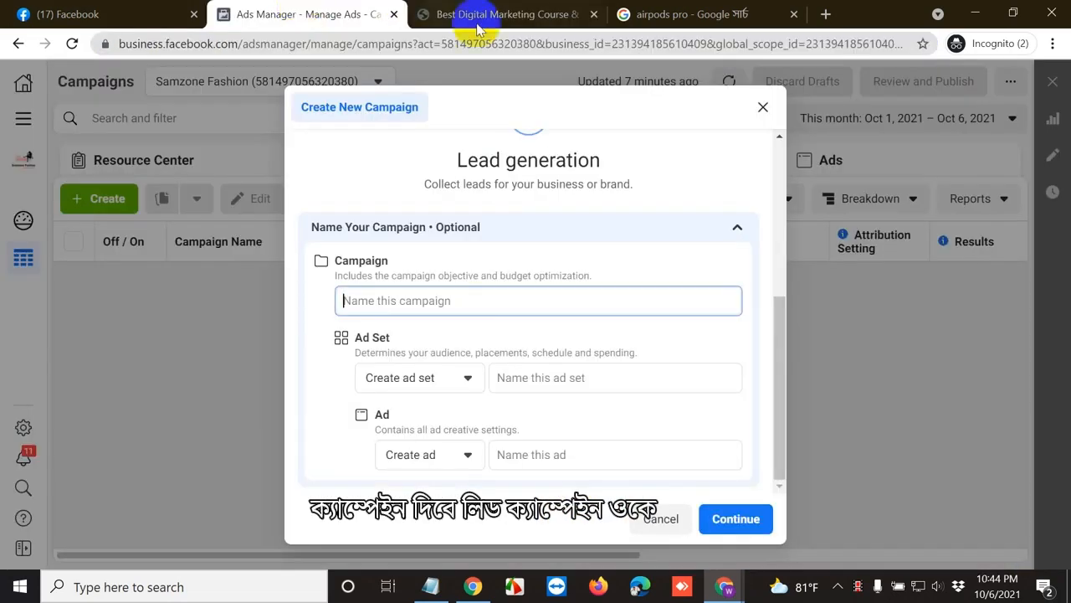
click(392, 307)
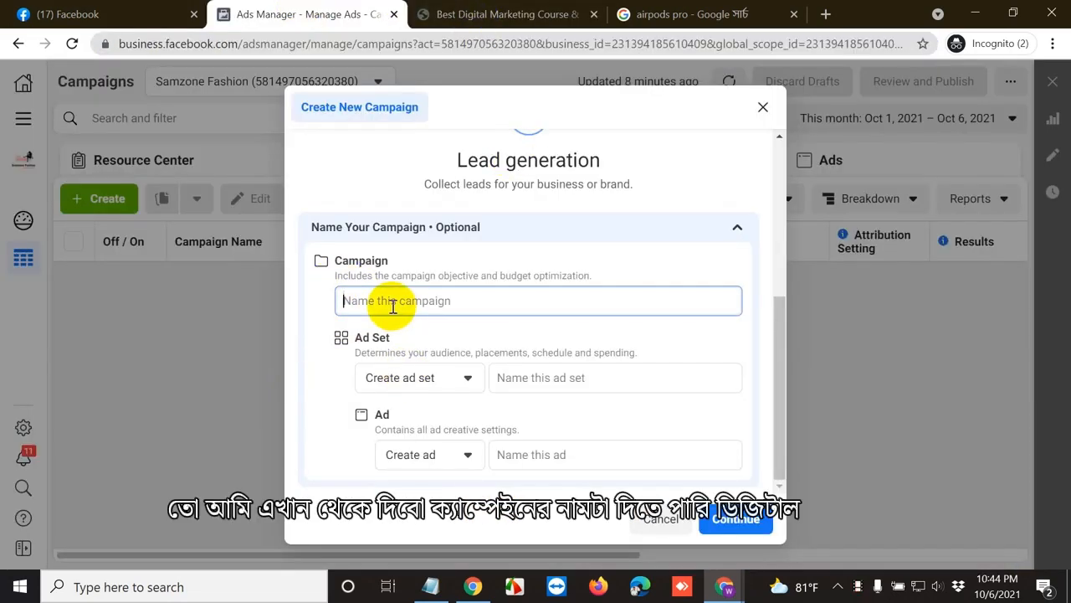
text(Digital Marketin)
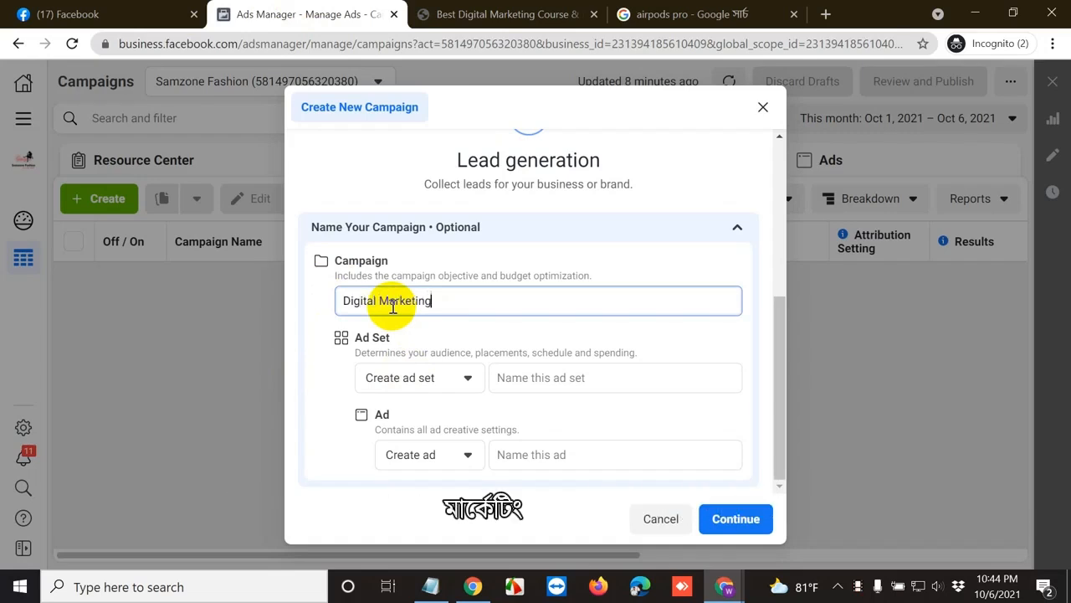
text(g Lea)
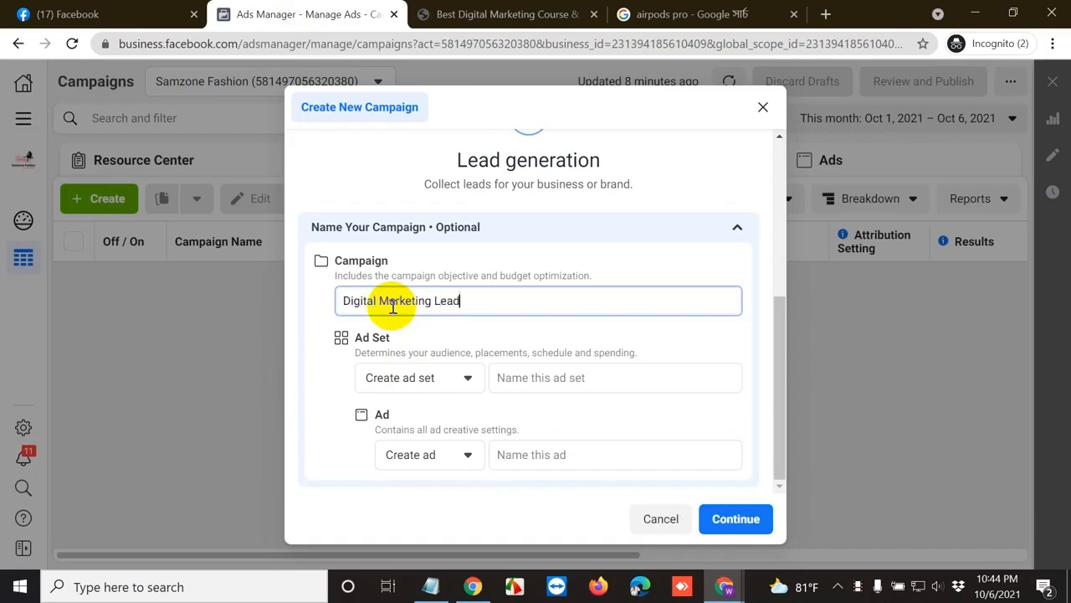
text(d Campaign Batch-77)
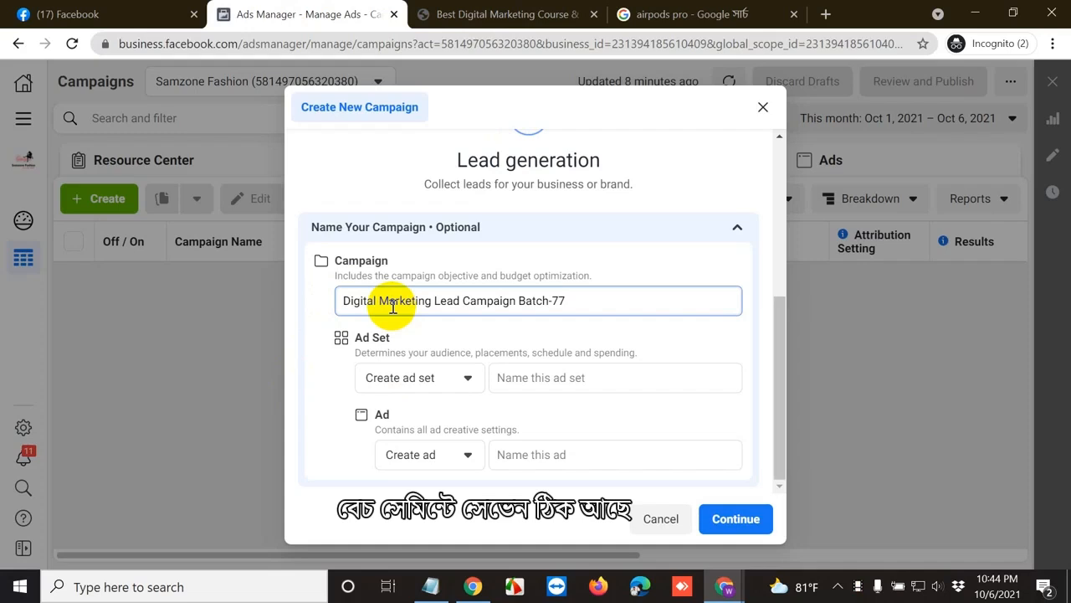
click(479, 295)
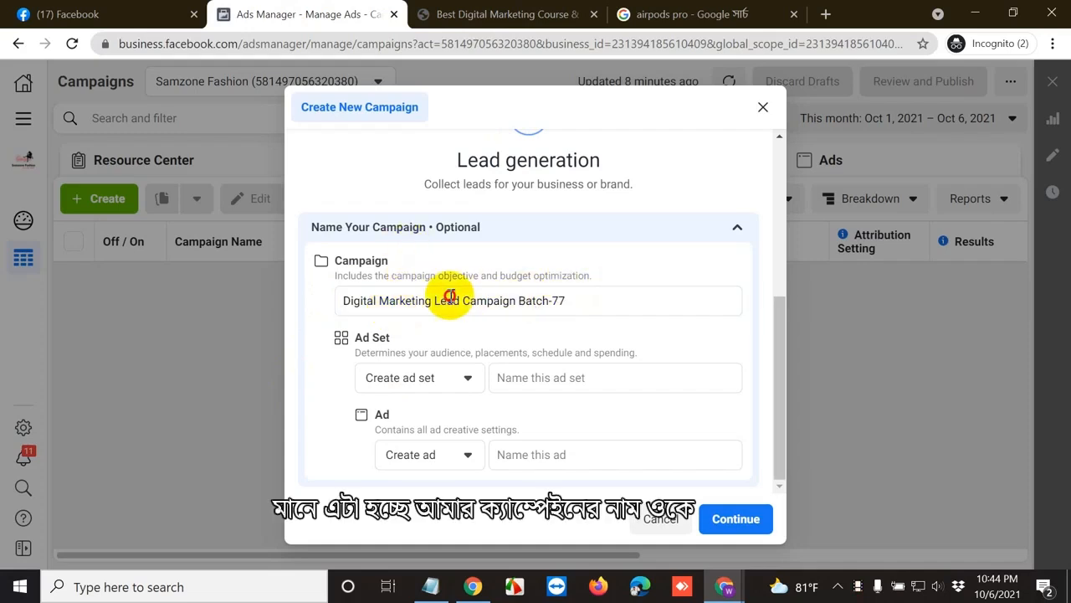
click(423, 300)
Reuse "Digital Marketing" from the campaign name to name the ad set "Digital Marketing Ads Set".
drag(429, 301, 318, 307)
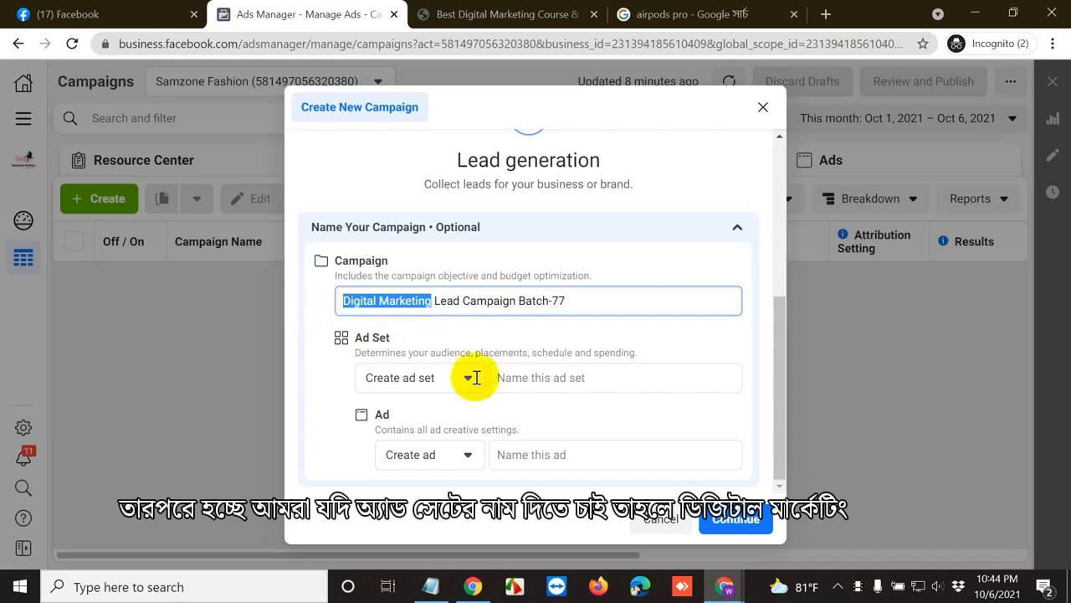
click(555, 378)
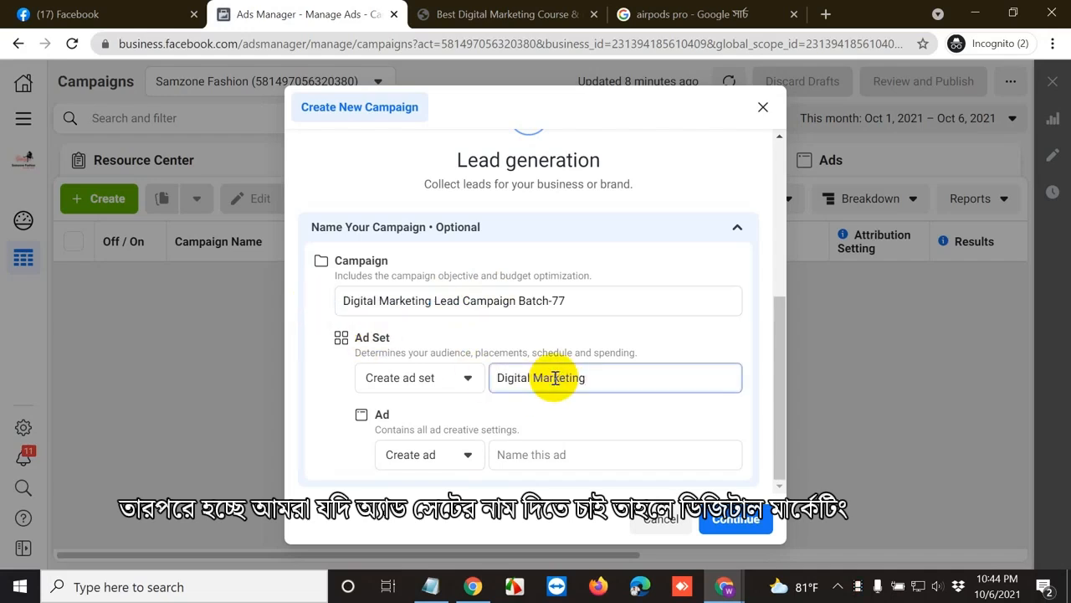
text(AD)
key(BackSpace)
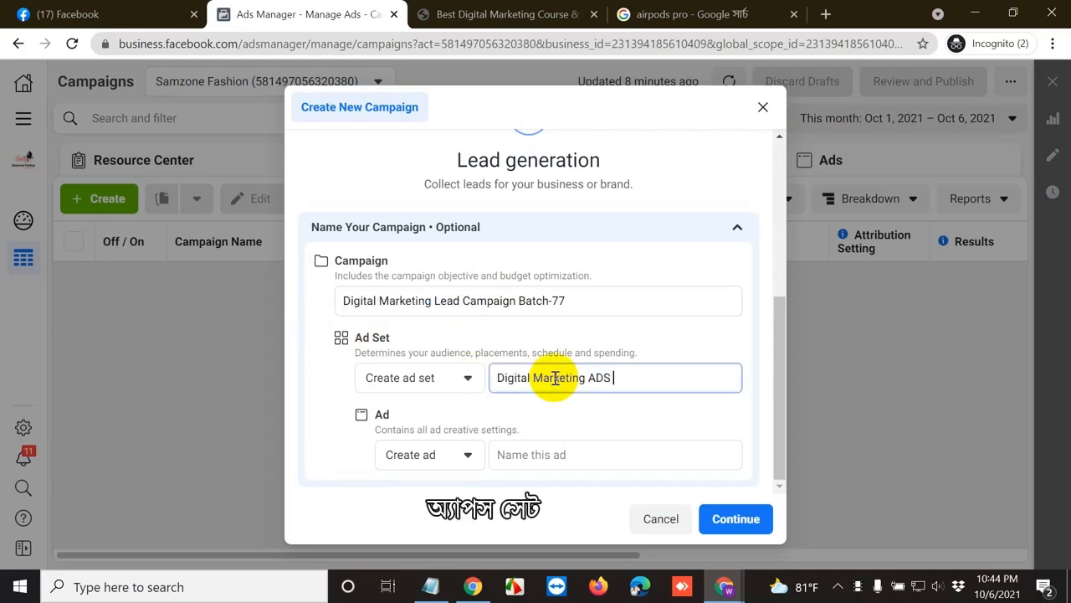
text(DS)
key(BackSpace)
text(ds Set)
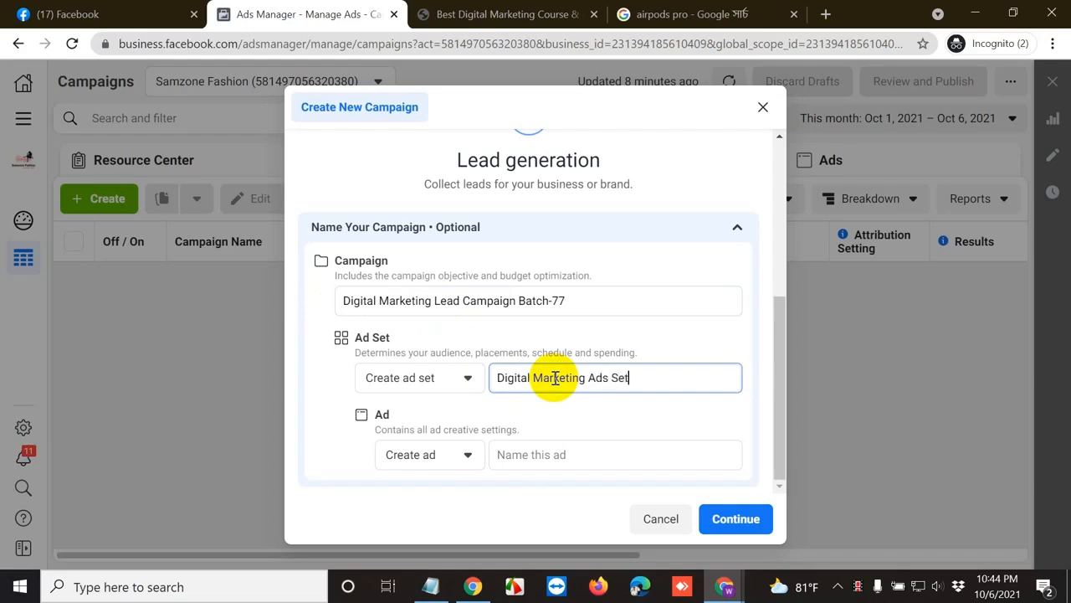
Name the ad "Digital Marketing Ads" and continue to create the campaign draft.
click(559, 455)
text(Digital Marketing Ads)
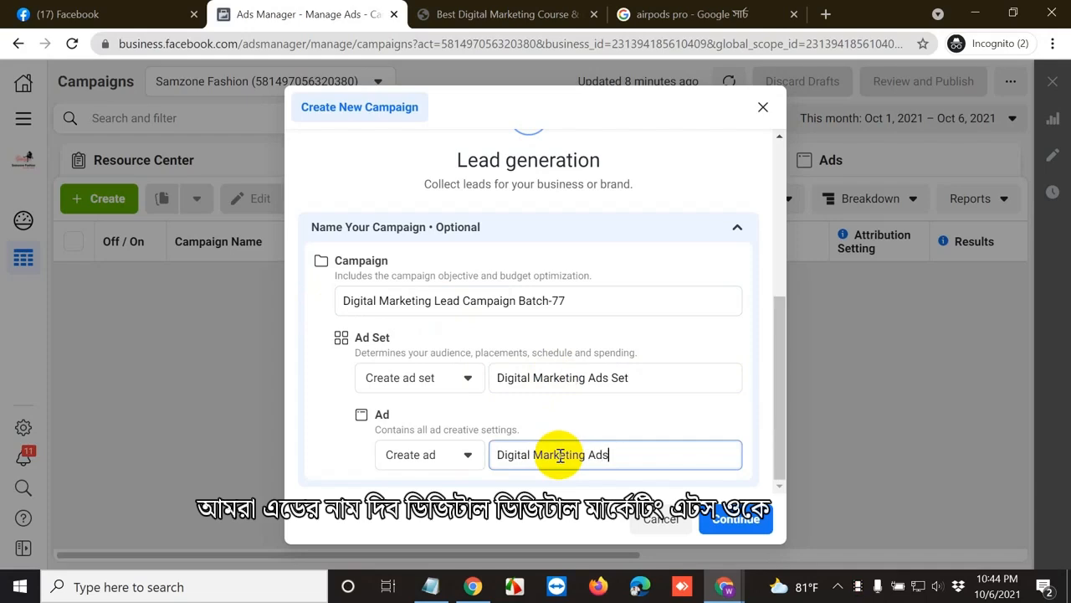
scroll(675, 411, up, 4)
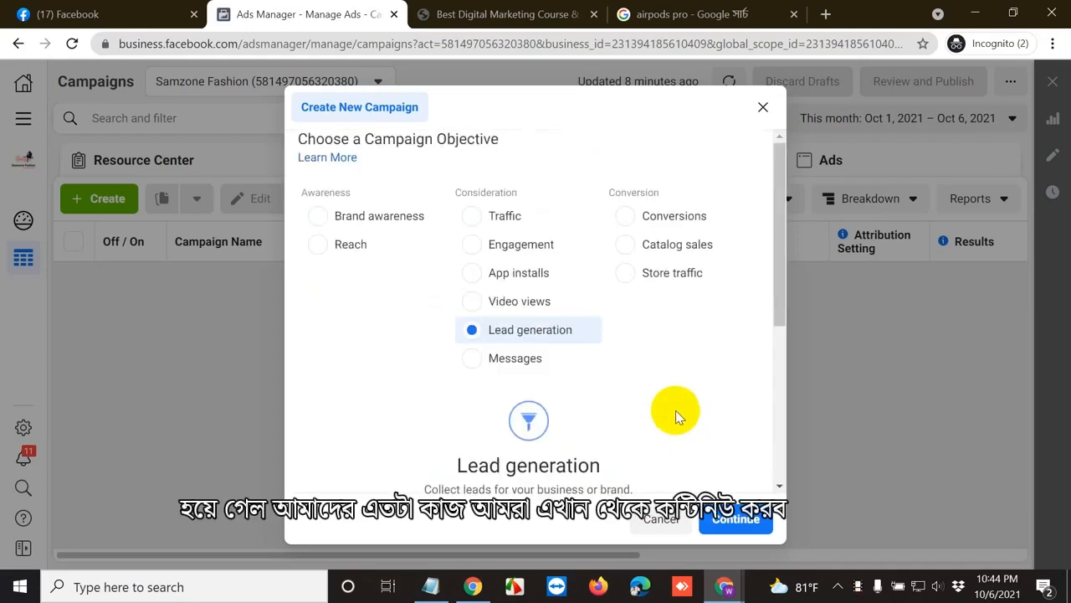
scroll(675, 410, down, 4)
click(745, 523)
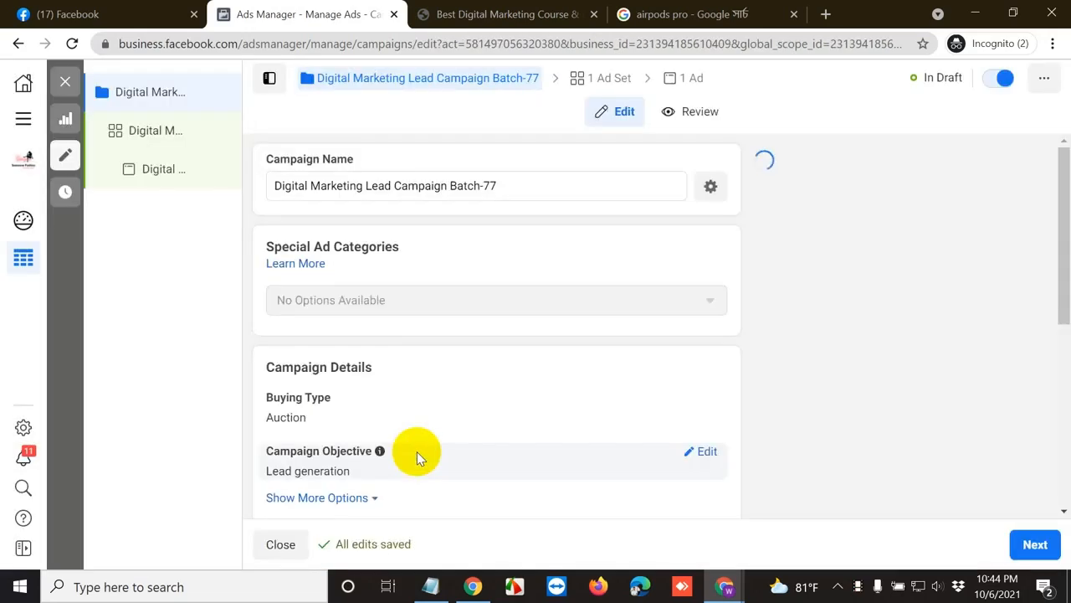
Check the campaign-level settings, proceed to the ad set and examine its Lead method options.
scroll(474, 429, down, 3)
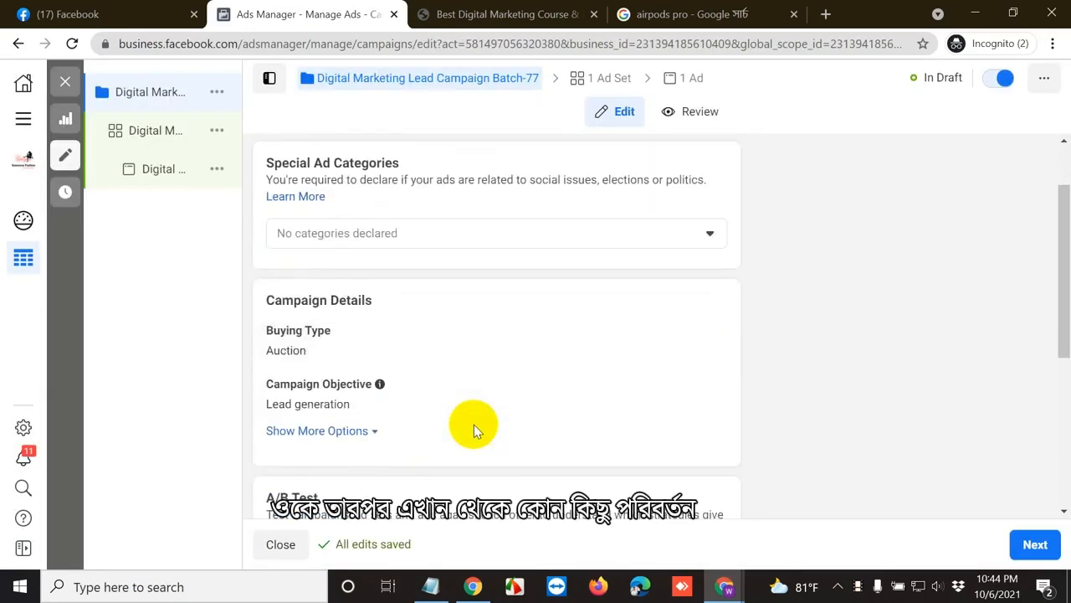
scroll(502, 422, down, 2)
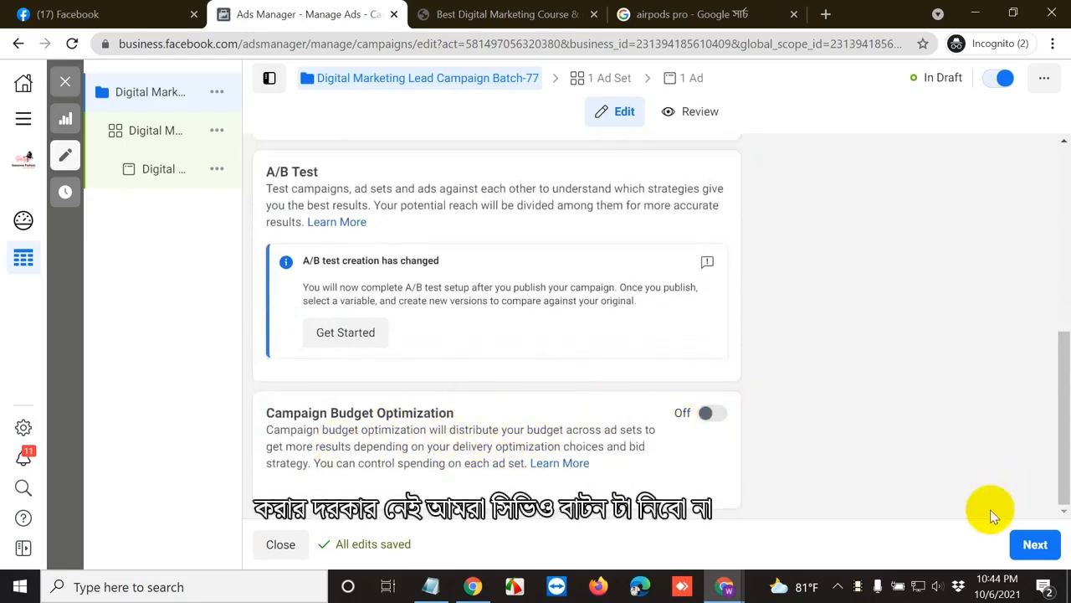
click(1046, 554)
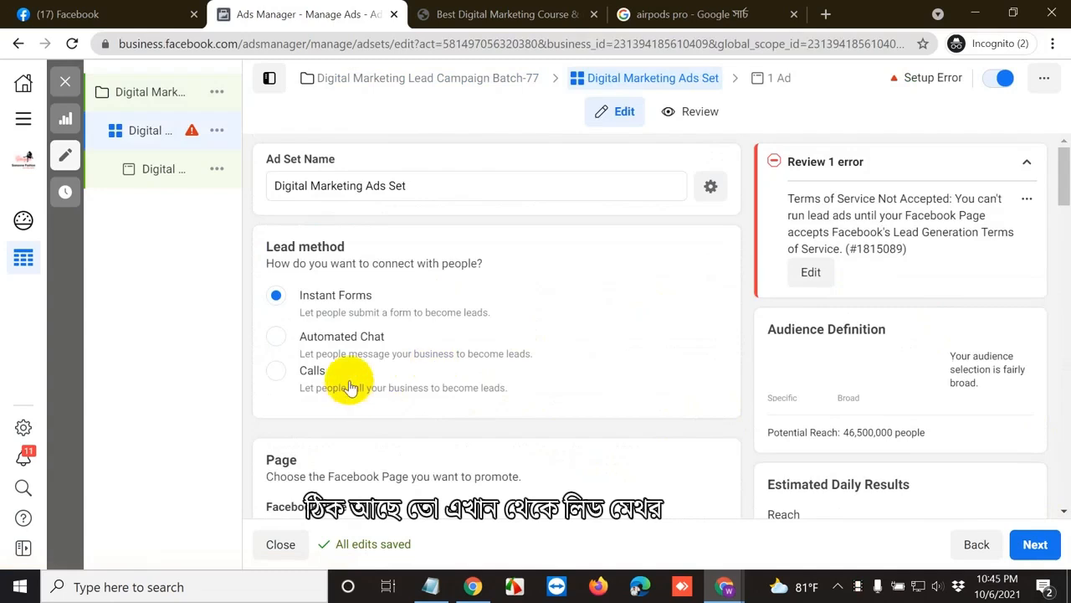
drag(347, 243, 251, 242)
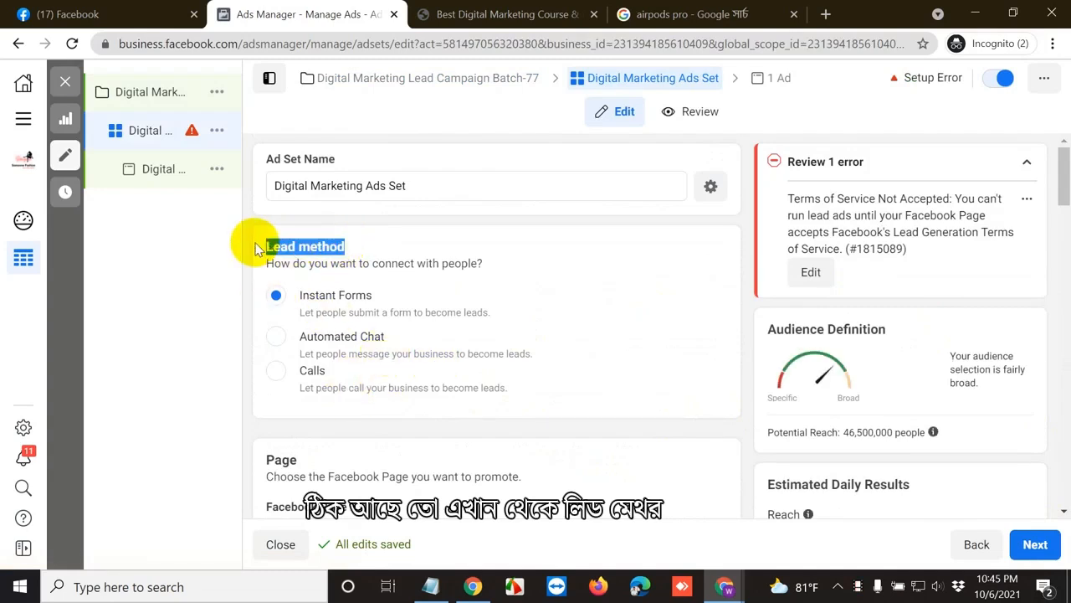
click(389, 245)
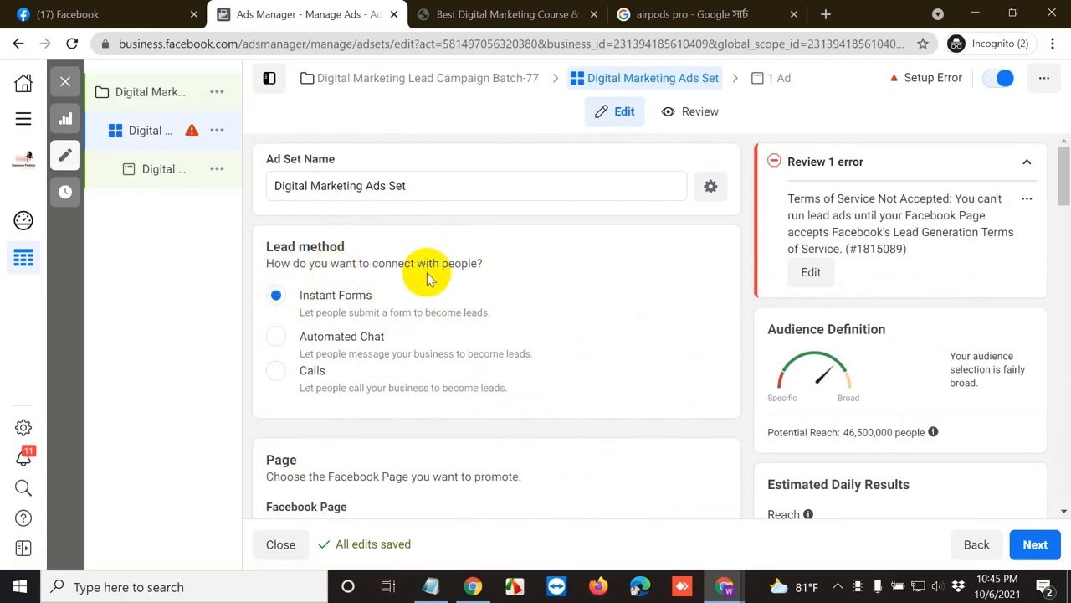
Collapse the ad set's error notice and accept Facebook's Lead Ad Terms for the SamZone Fashion Store page.
click(1030, 165)
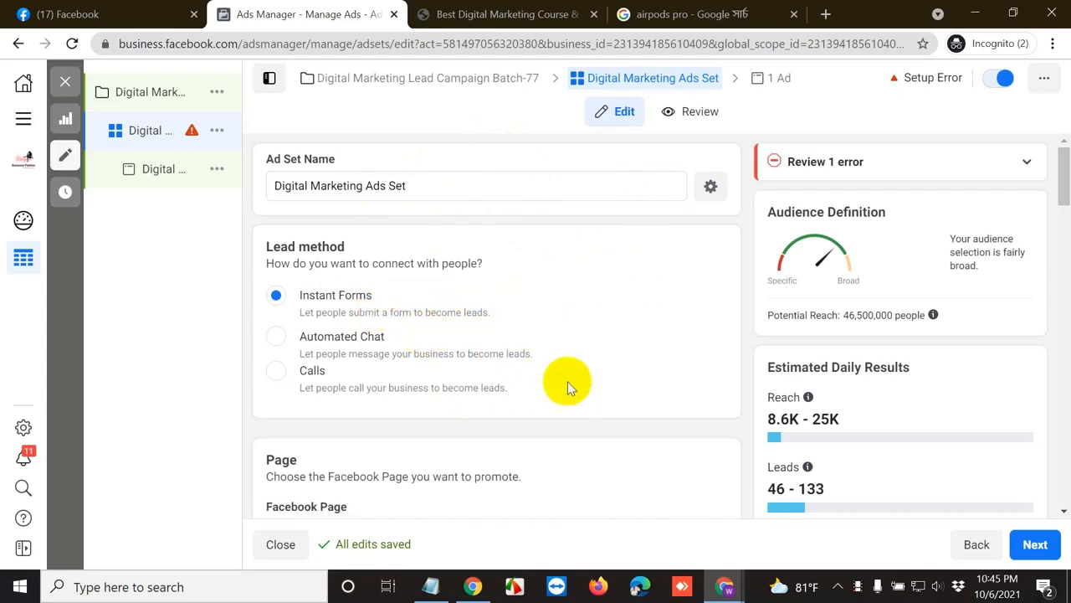
scroll(500, 444, down, 3)
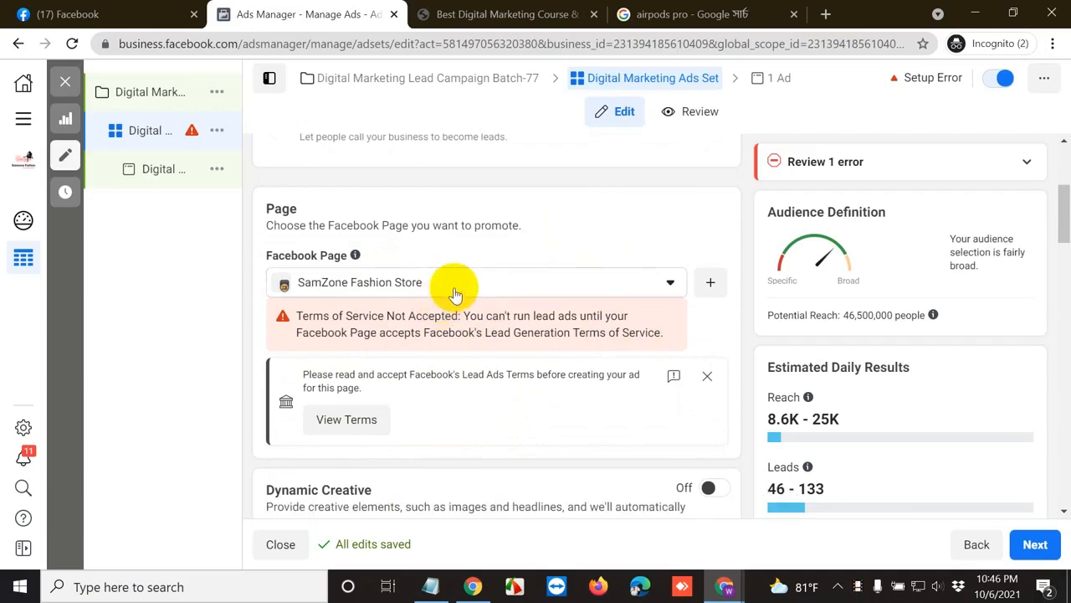
click(350, 423)
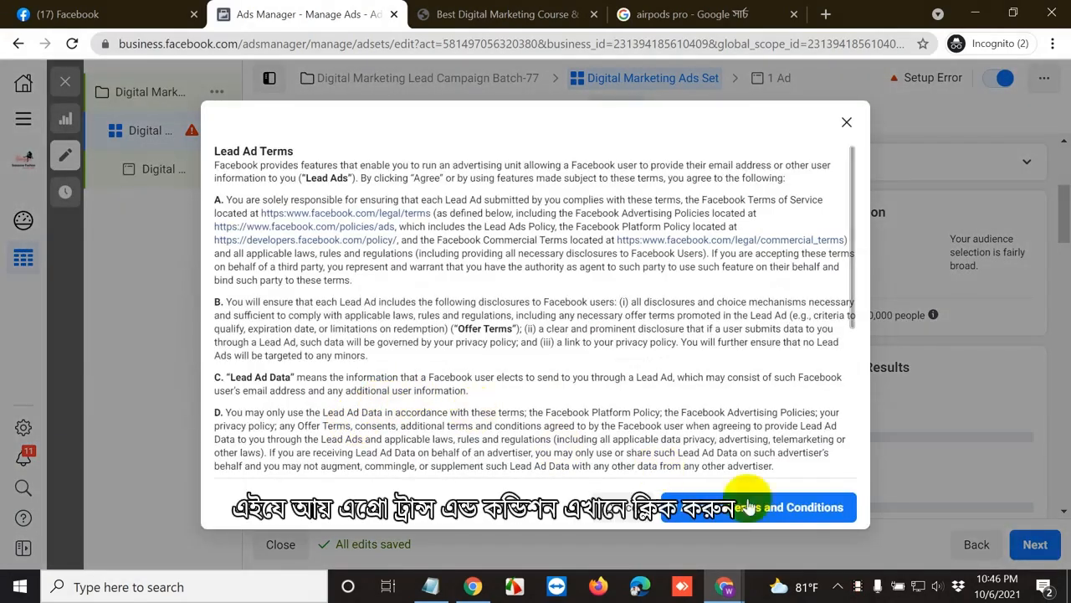
click(786, 517)
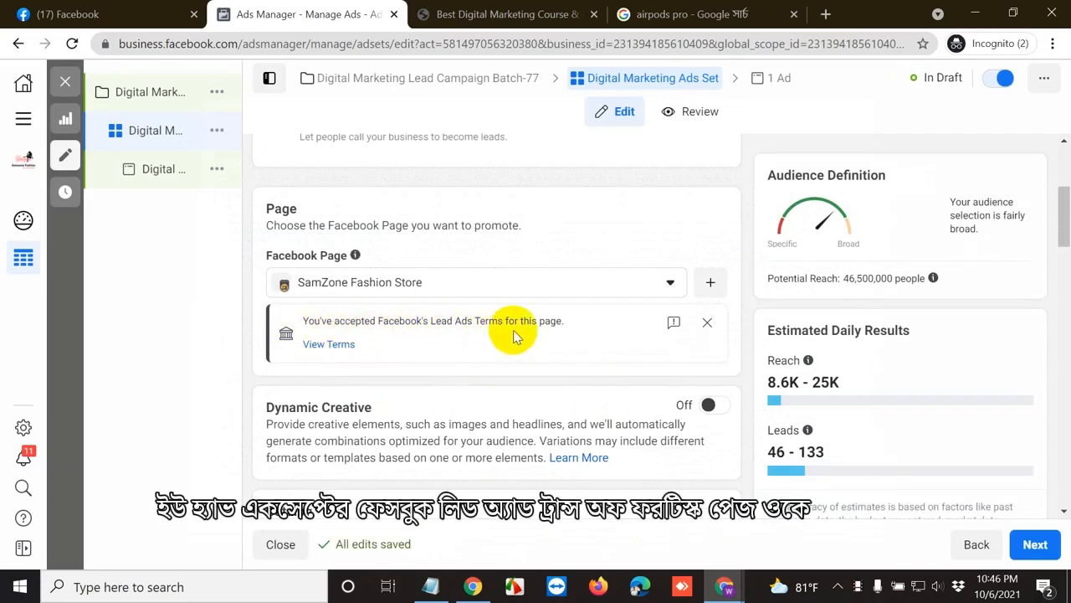
Examine the ad set's Dynamic Creative, Catalog and Budget & Schedule sections.
scroll(582, 442, down, 4)
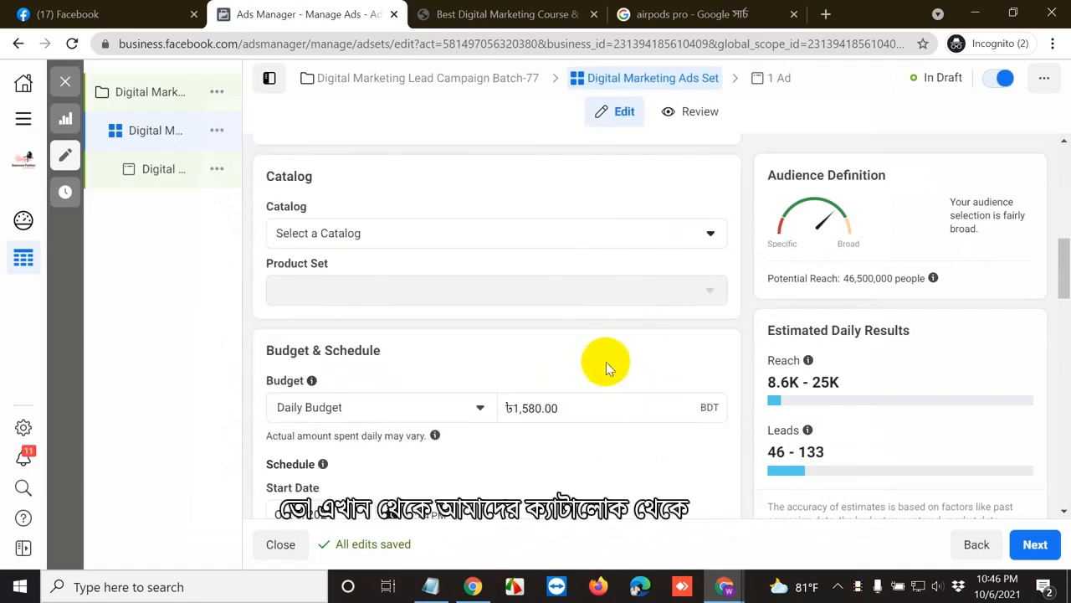
scroll(581, 370, up, 2)
click(518, 400)
scroll(519, 387, down, 2)
click(478, 173)
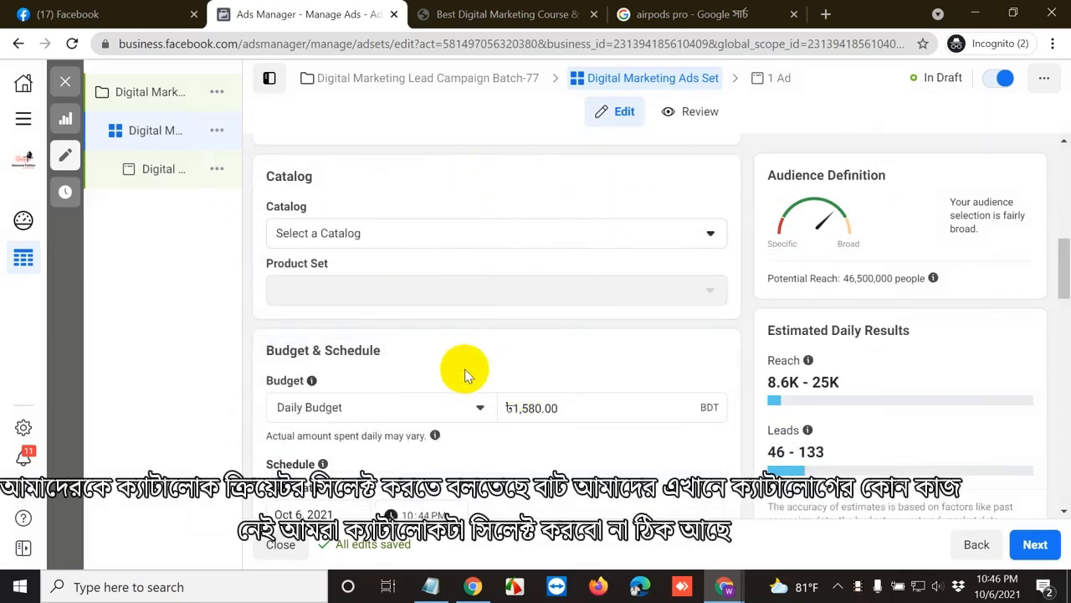
Review the ad set's daily budget against the estimated daily results and expand the extra schedule options to check Ad Scheduling.
click(583, 282)
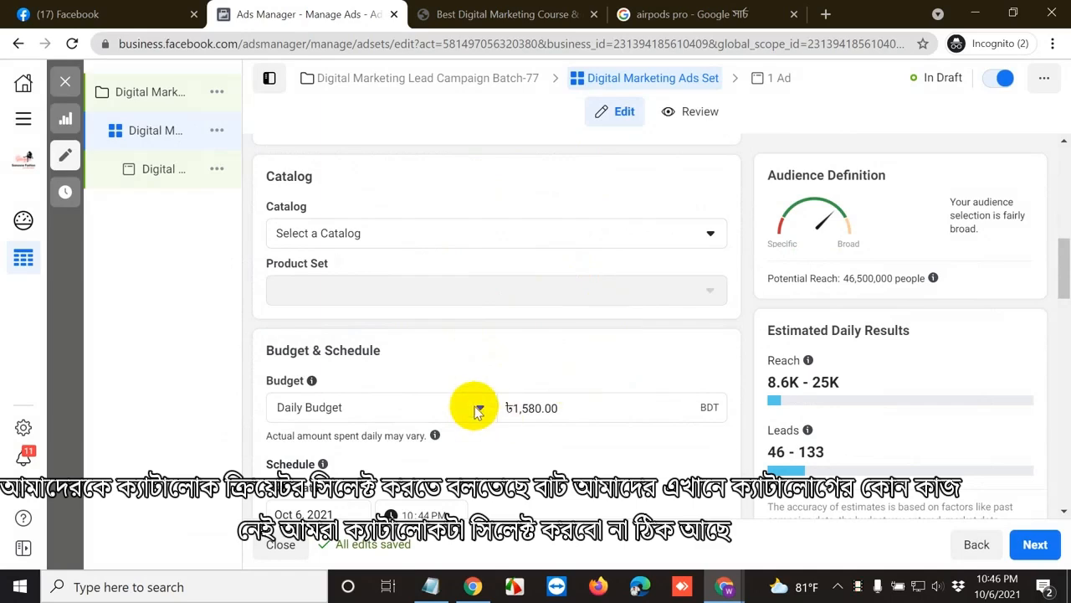
scroll(474, 407, down, 4)
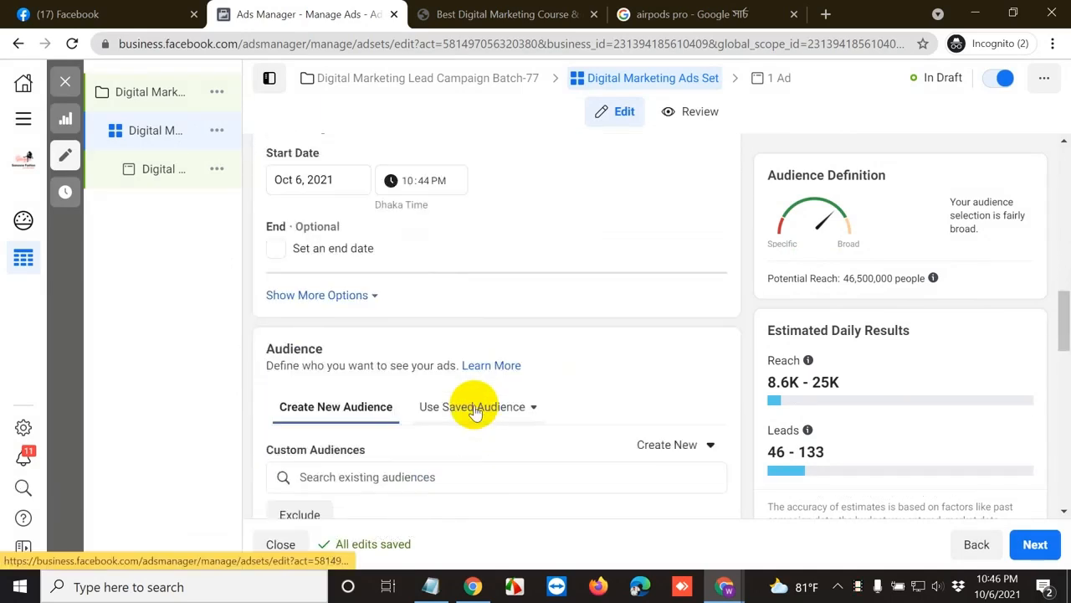
scroll(474, 408, up, 2)
scroll(473, 407, up, 2)
scroll(473, 407, down, 2)
click(557, 235)
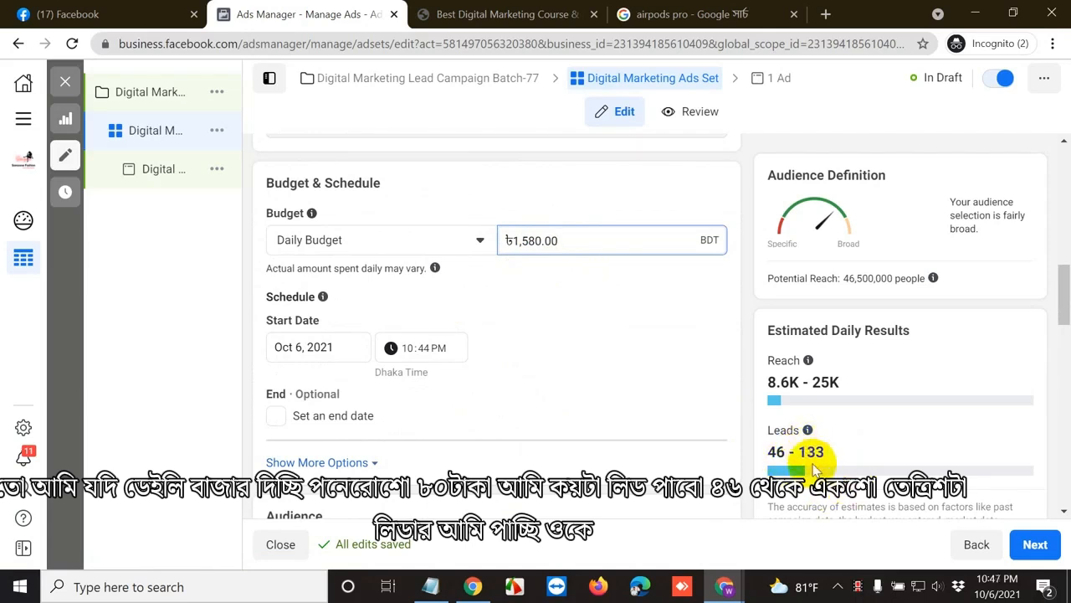
scroll(549, 431, down, 2)
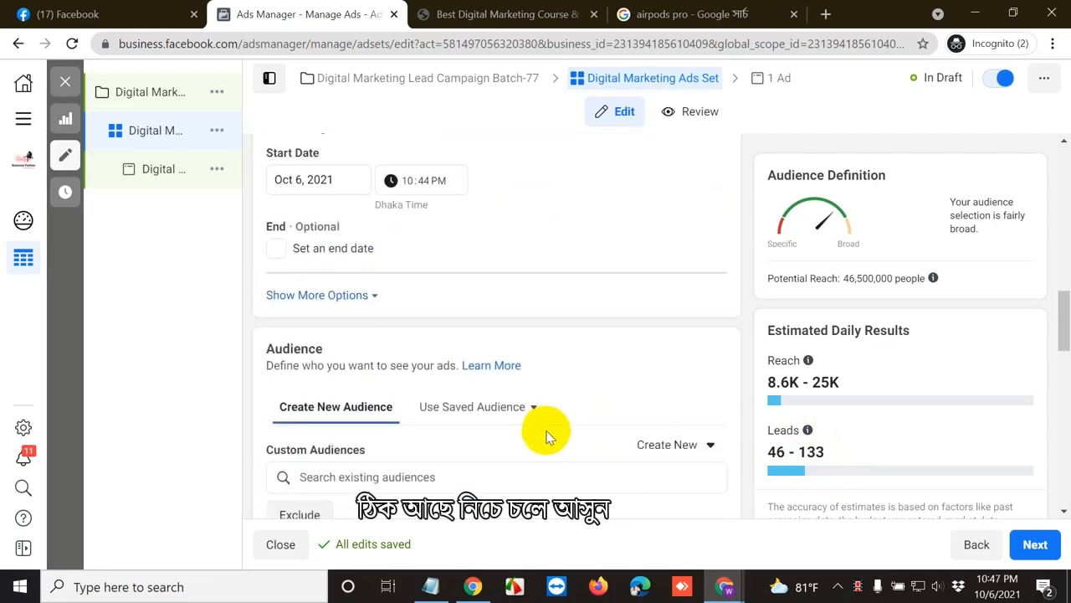
click(322, 296)
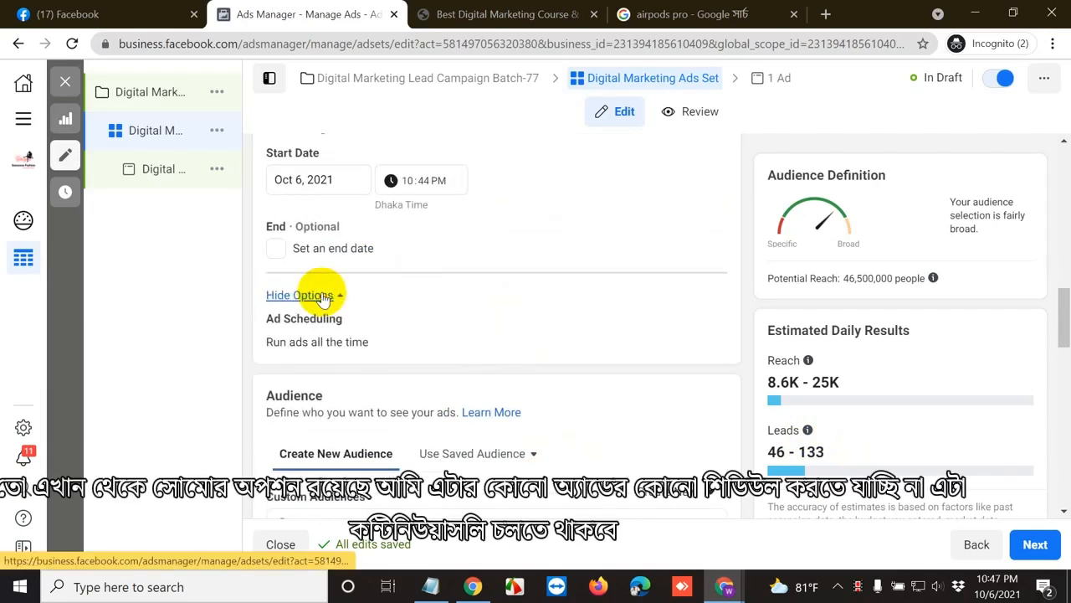
mouse_move(291, 329)
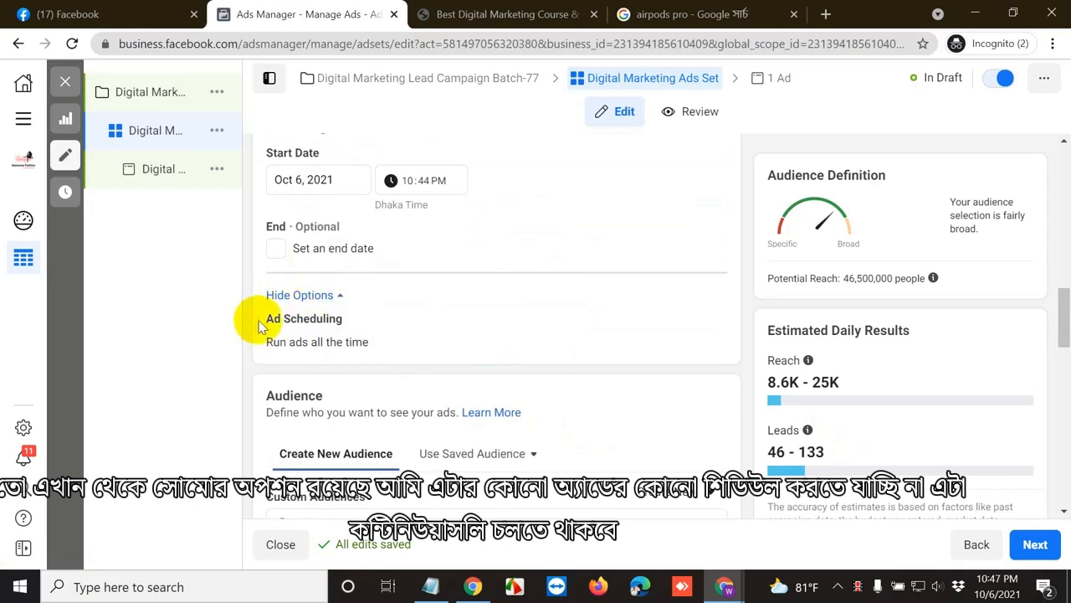
Set the audience's maximum age to 40 and dismiss the lookalike audience tip.
scroll(326, 350, down, 2)
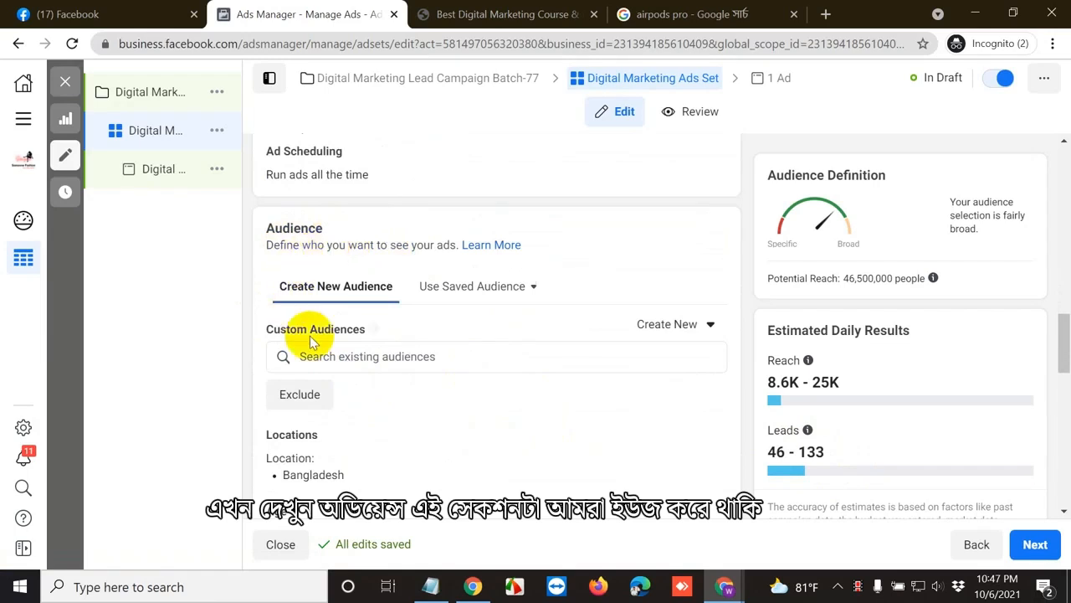
scroll(400, 328, down, 2)
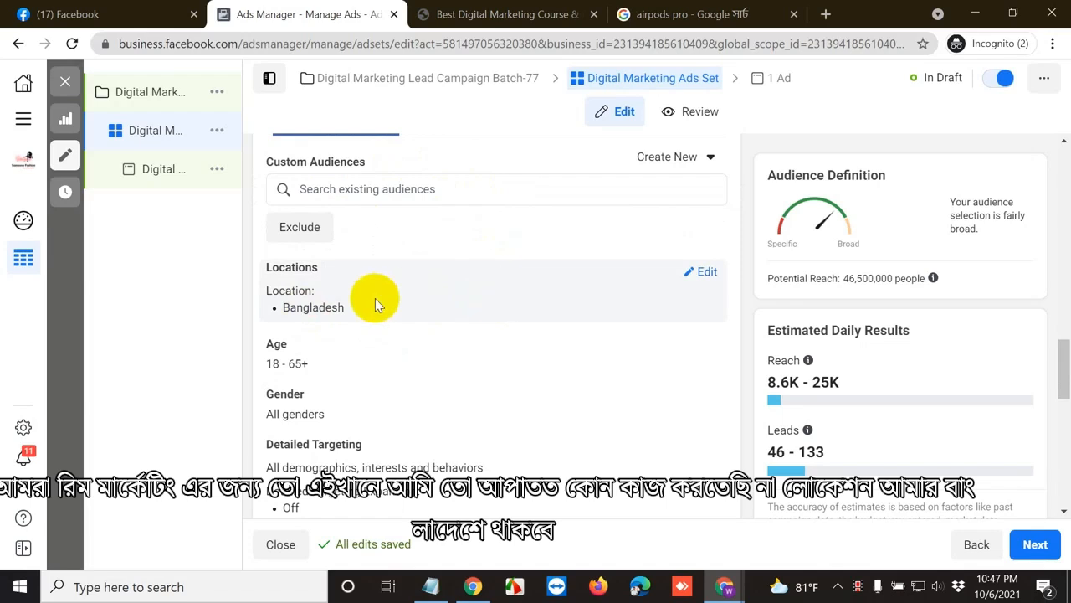
scroll(471, 395, down, 1)
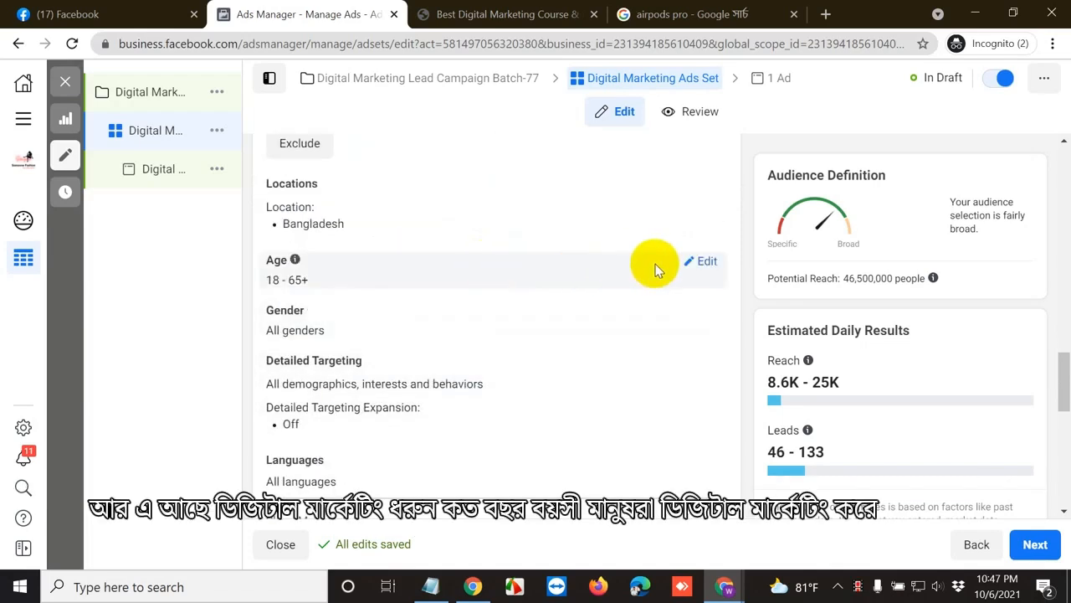
click(700, 266)
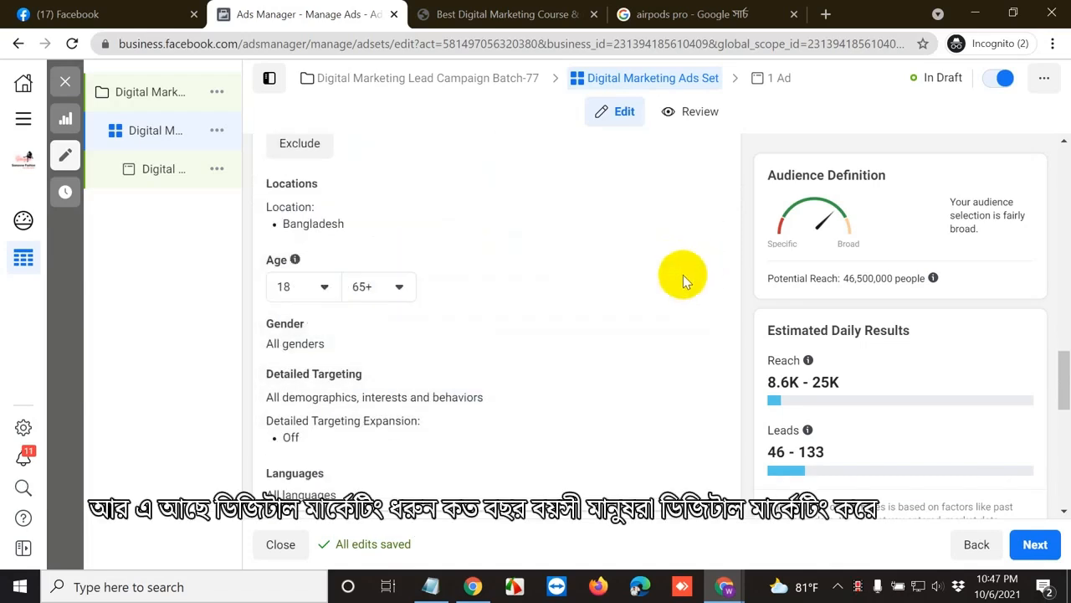
click(383, 290)
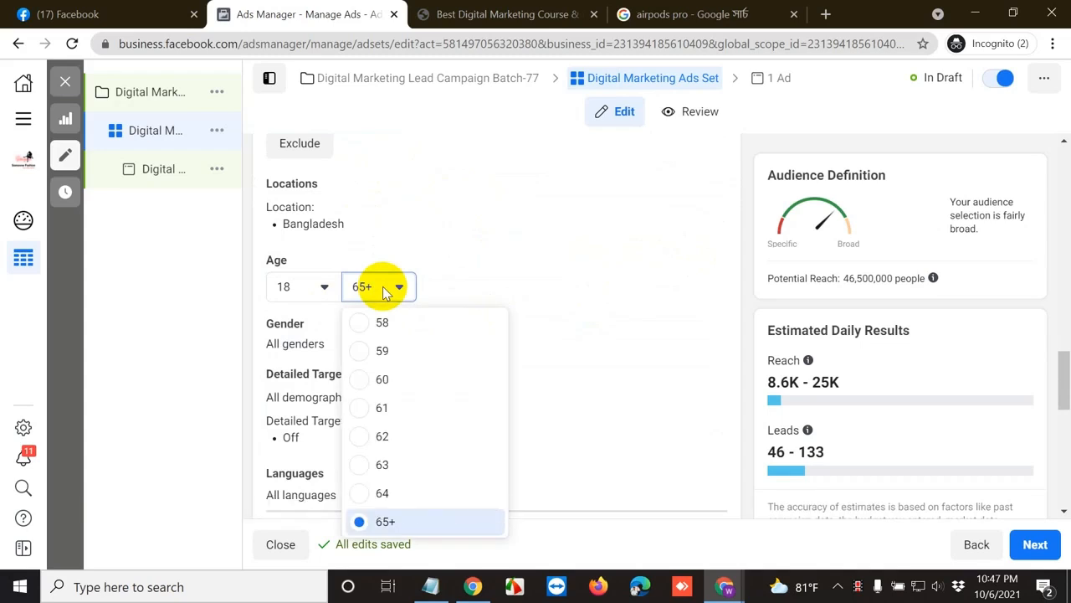
scroll(396, 445, up, 3)
scroll(396, 446, up, 3)
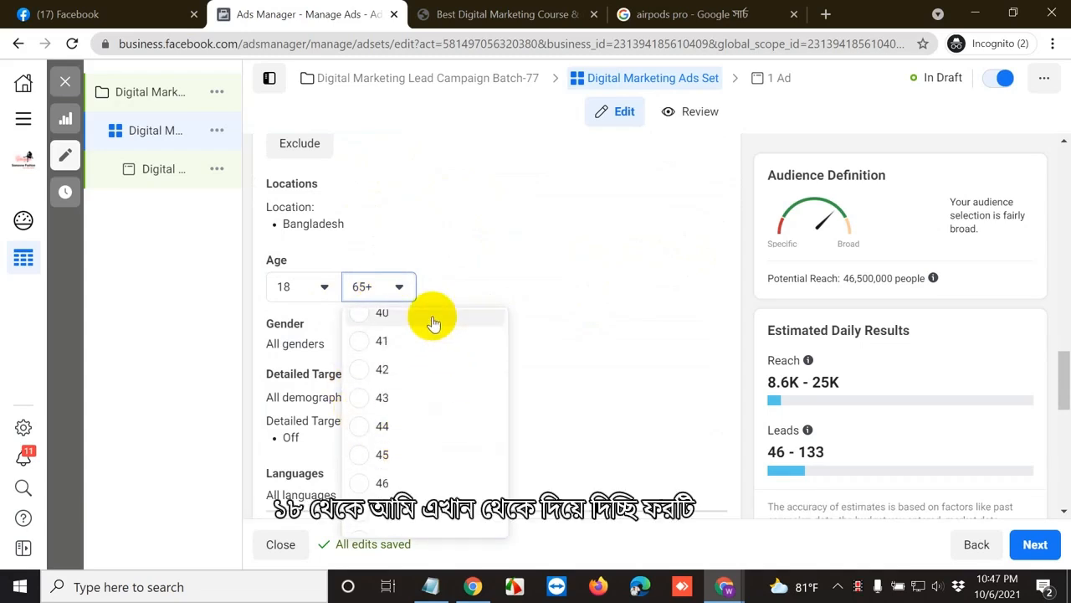
click(430, 315)
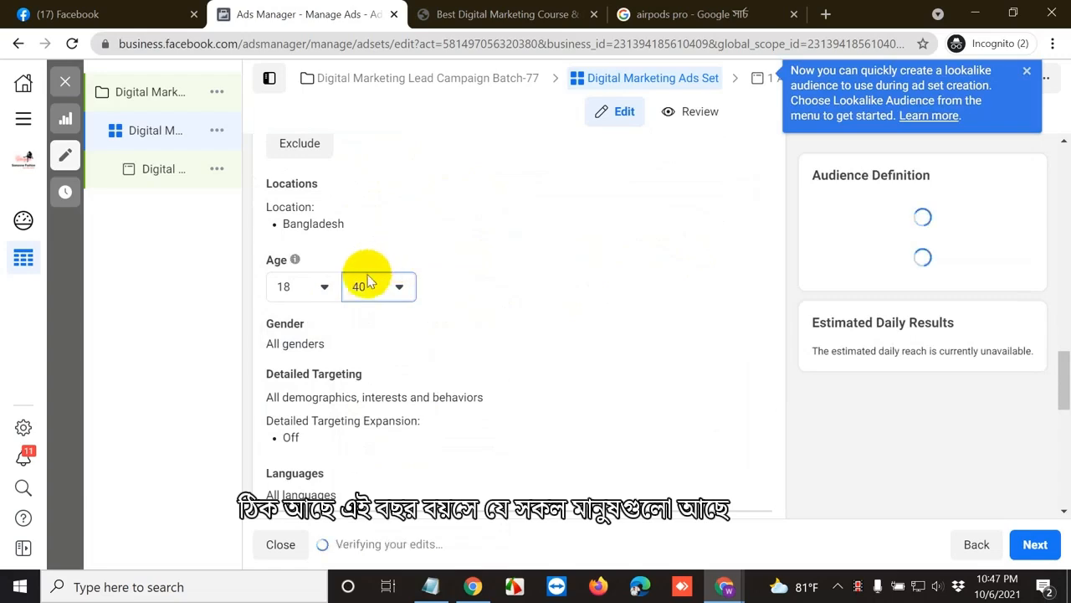
click(1026, 74)
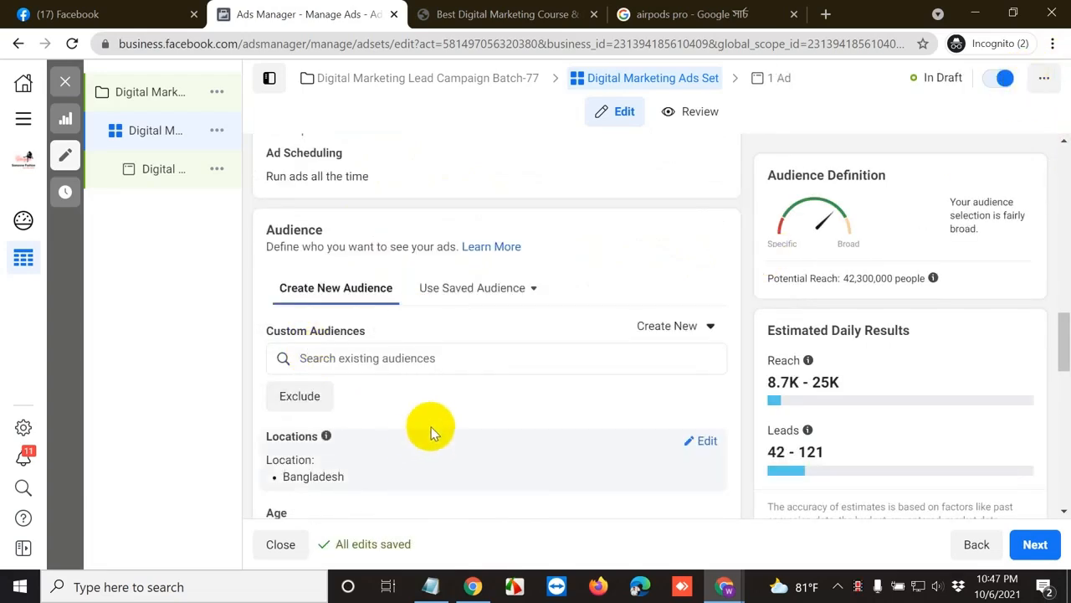
Open the audience's gender options for editing and add the "Digital marketing" interest to Detailed Targeting.
scroll(420, 431, down, 4)
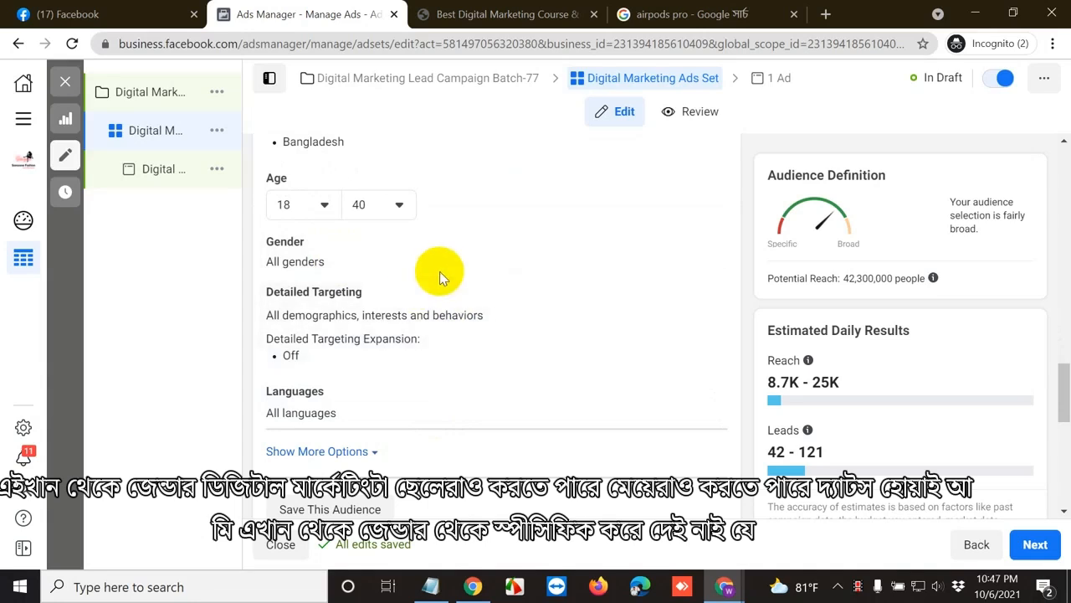
click(693, 243)
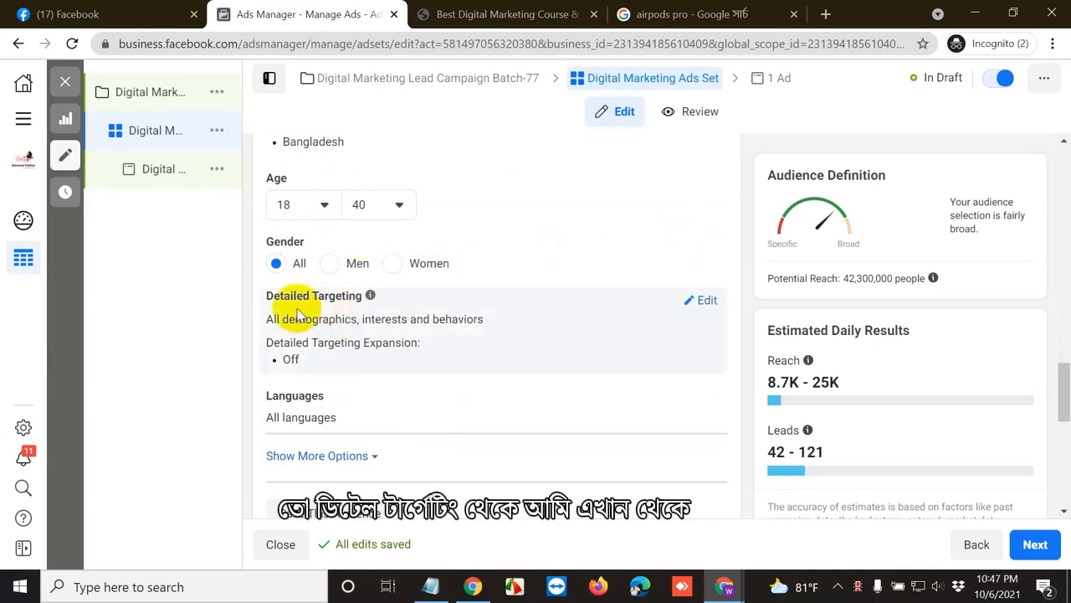
click(705, 303)
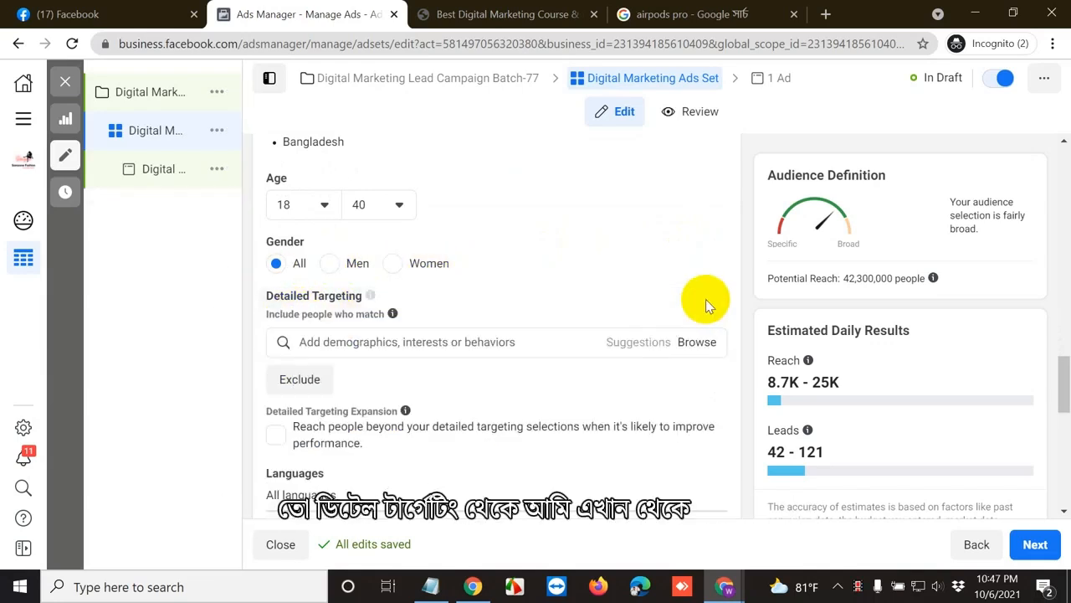
click(446, 343)
text(digital marketing)
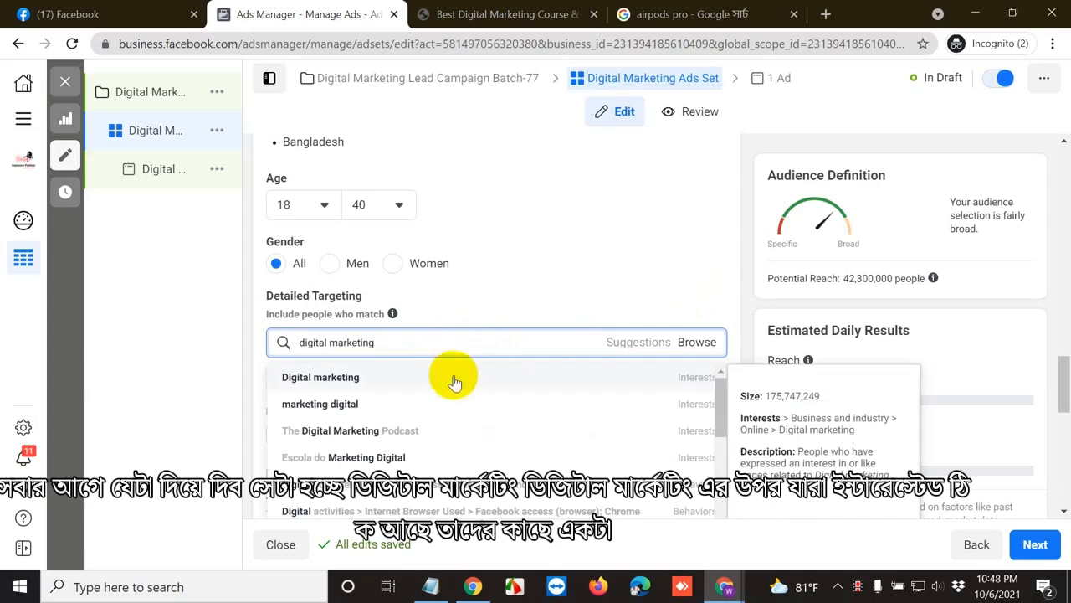
click(383, 387)
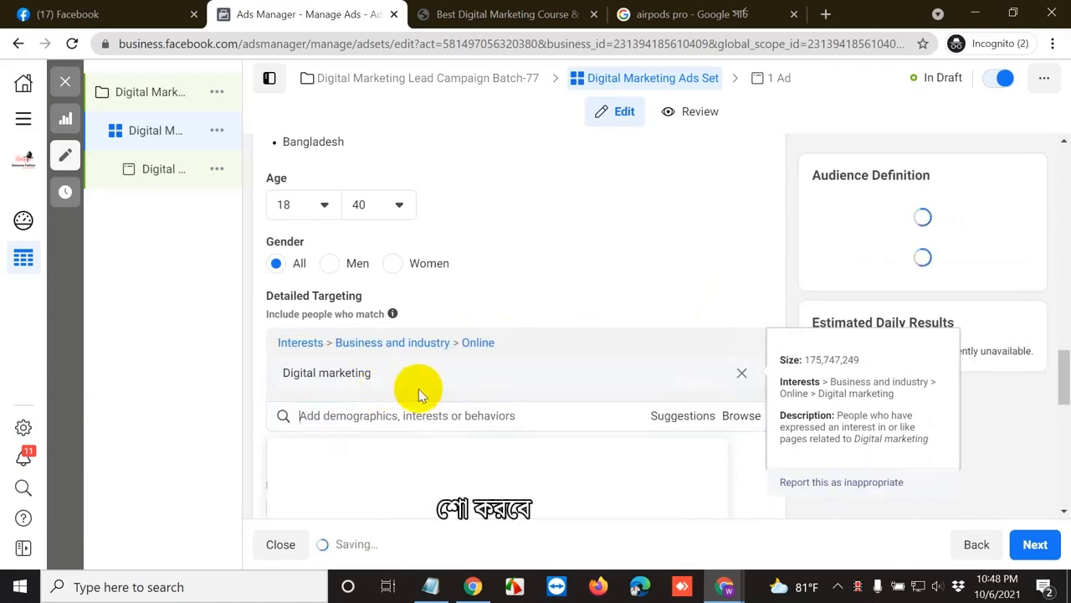
Search Detailed Targeting for "online marketing" and add the "Online advertising" interest.
click(405, 410)
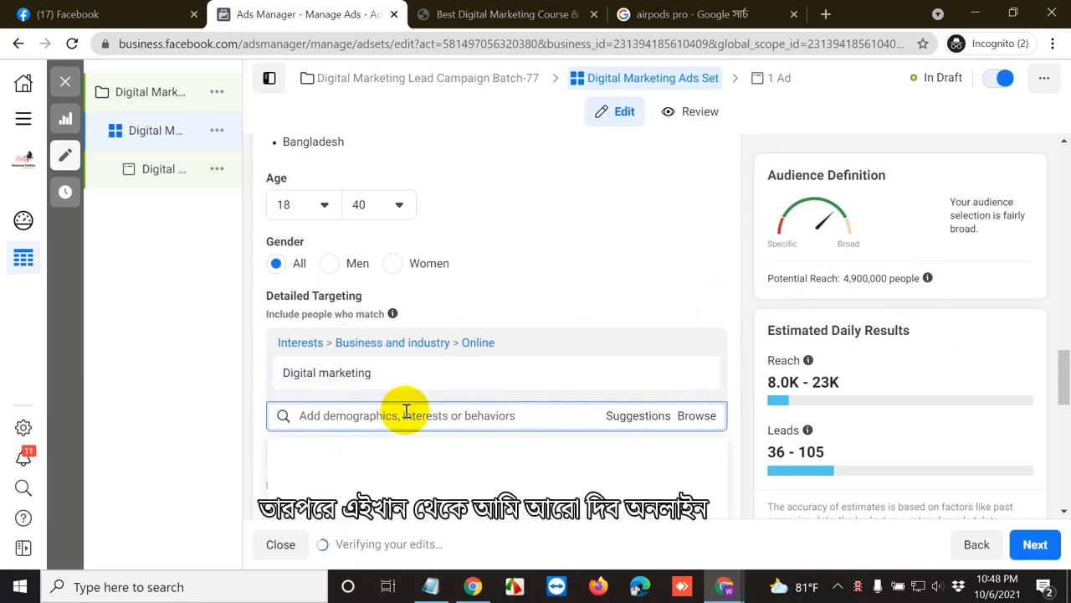
text(onli)
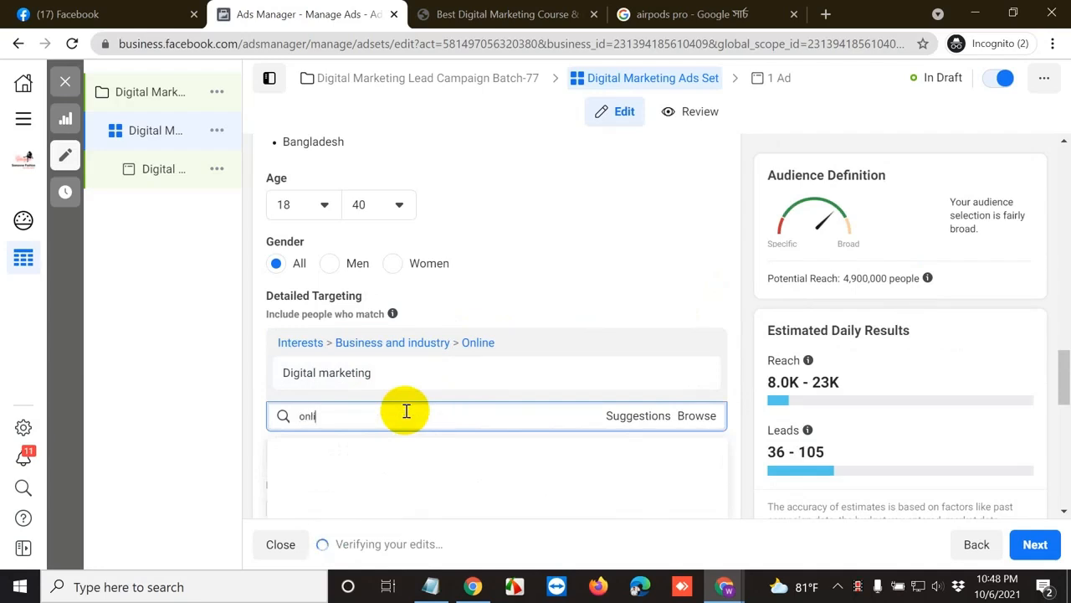
text(ne marketing)
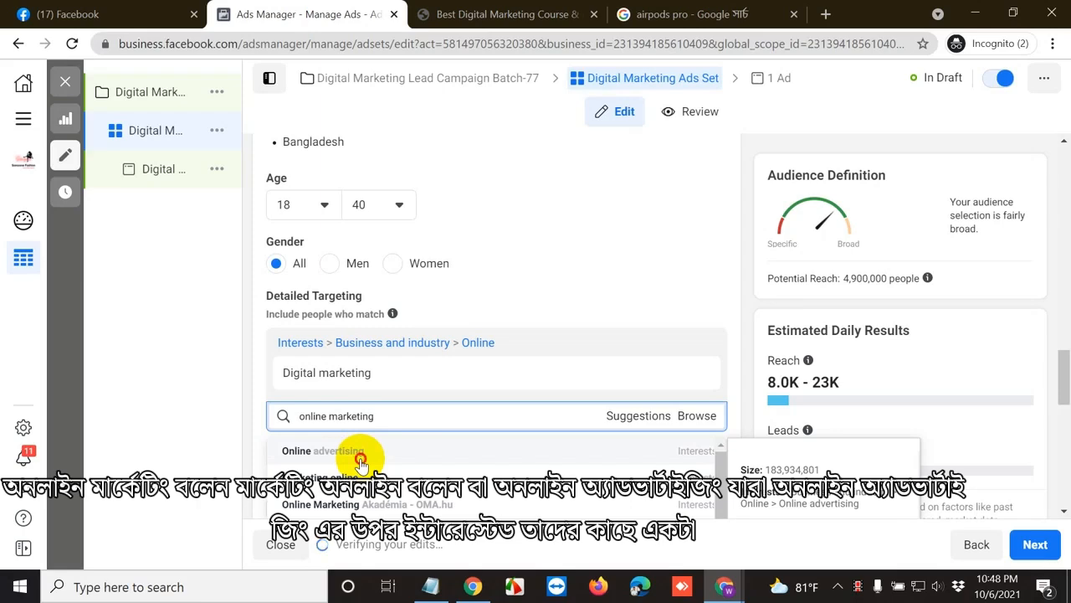
click(361, 464)
Search Detailed Targeting for "online marketing" again and add the "Marketing online" interest.
scroll(551, 285, down, 1)
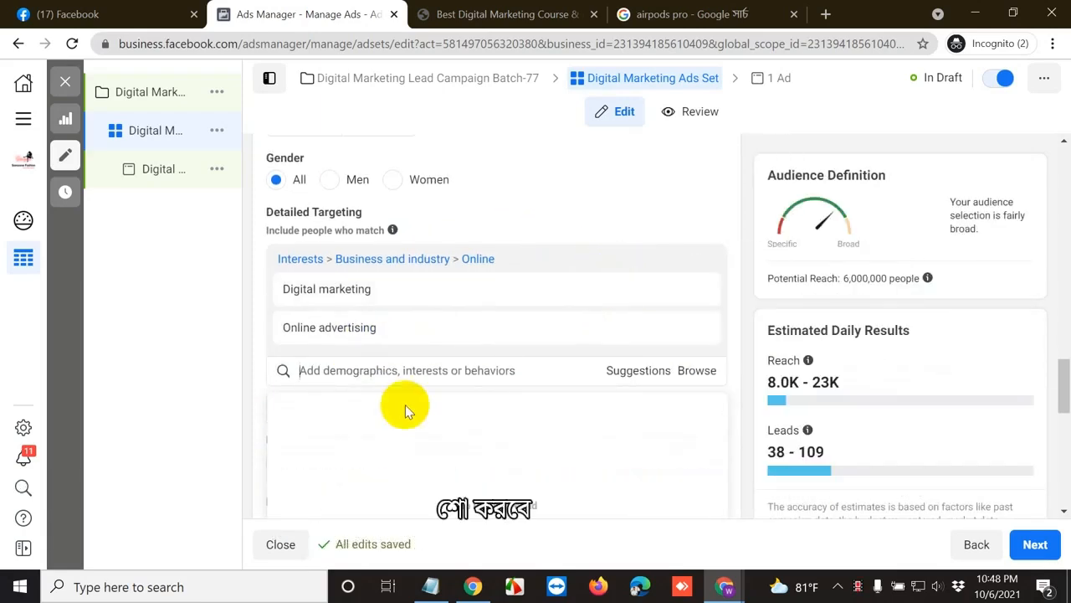
click(344, 372)
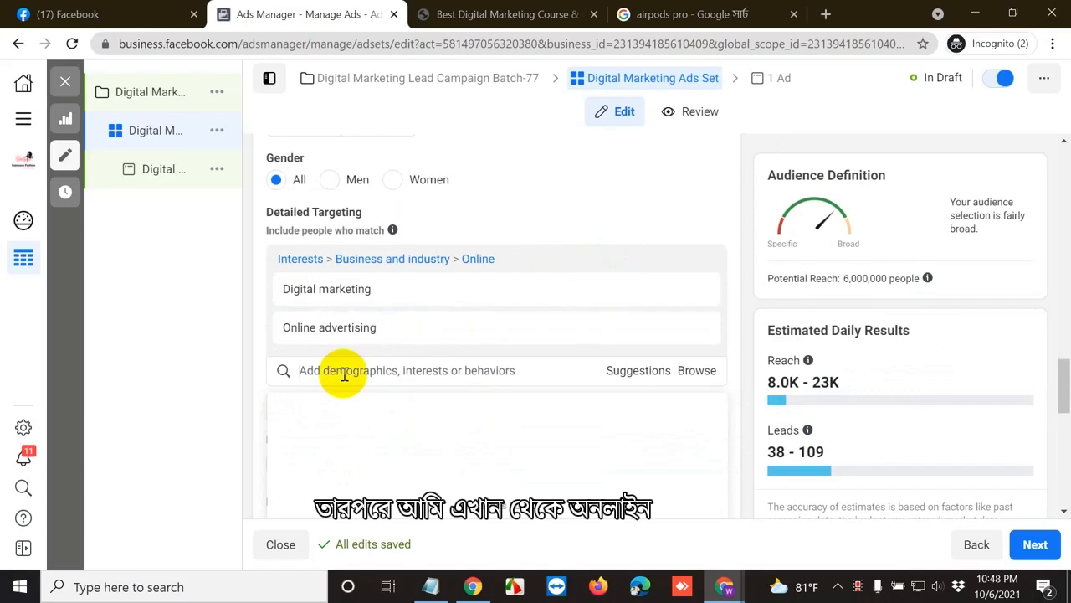
text(online marketing)
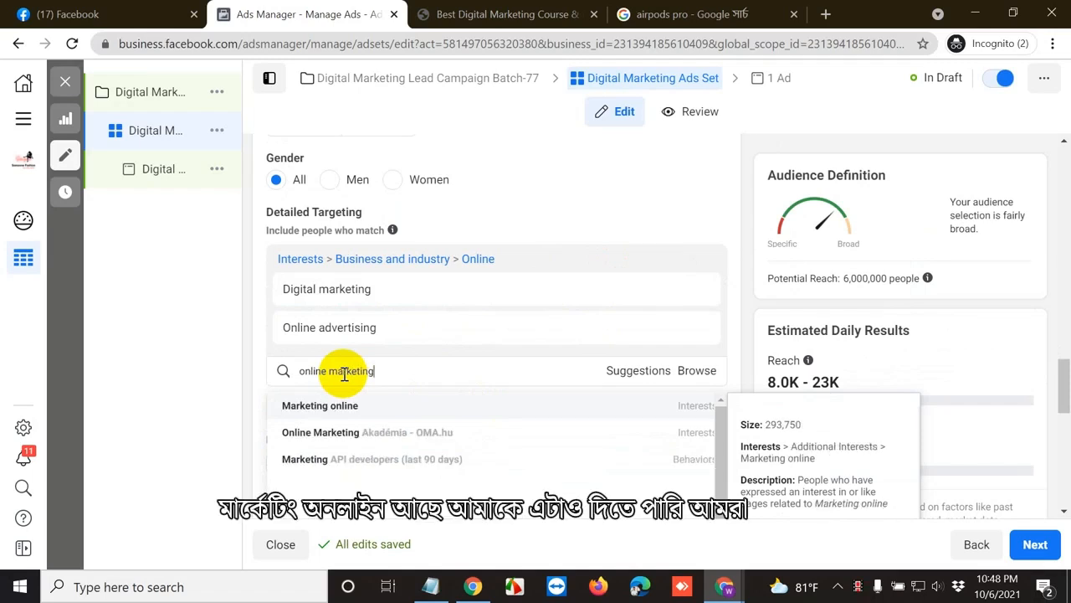
click(376, 405)
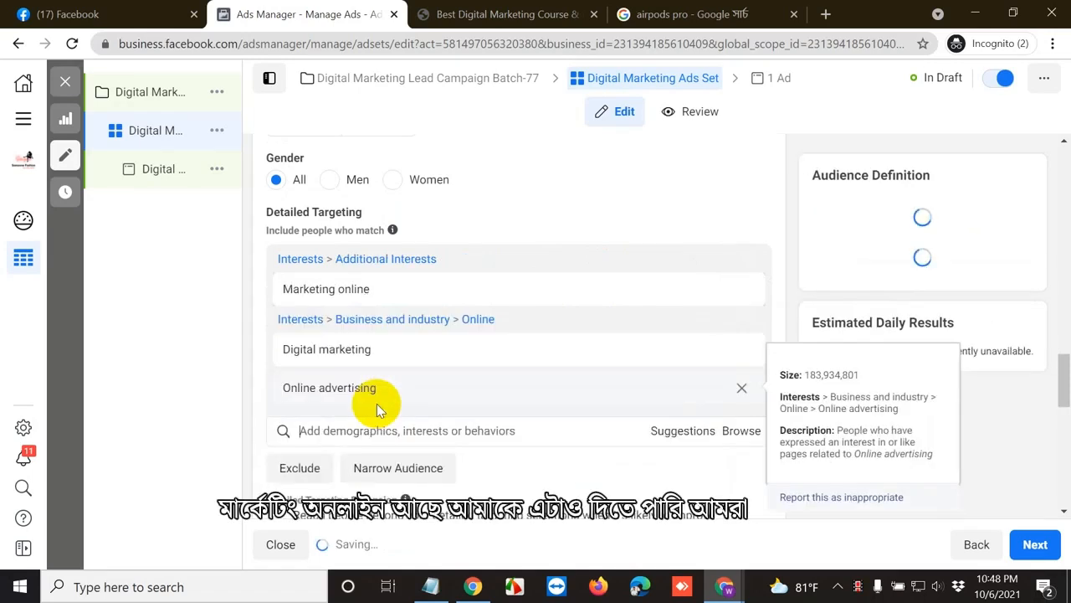
Search Detailed Targeting for "college student" and add the "In college" education level.
scroll(373, 263, down, 2)
text(college)
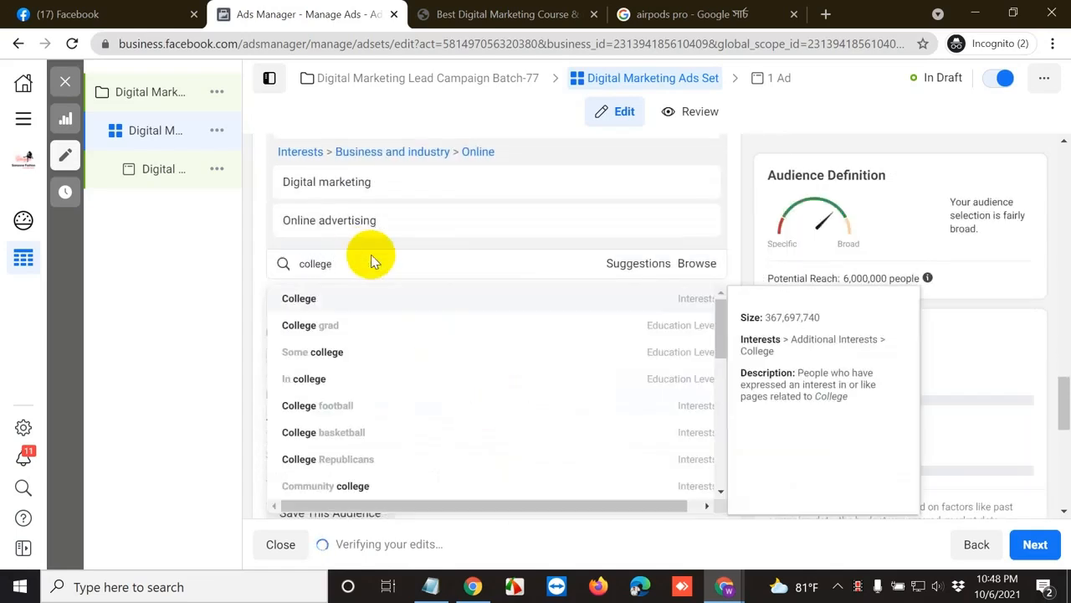
text( stude)
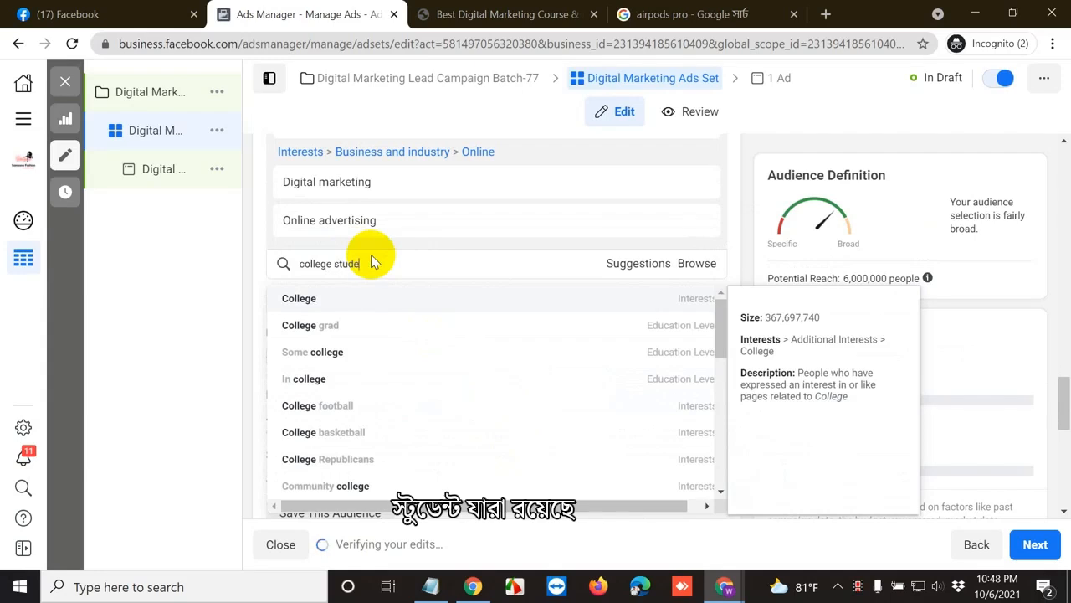
text(nt)
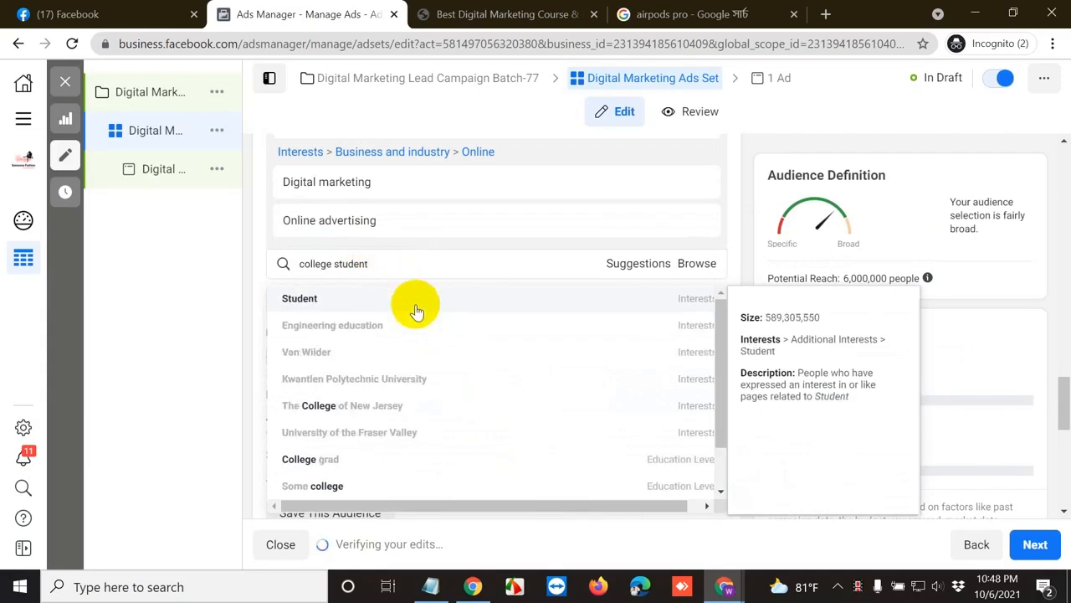
scroll(466, 386, down, 1)
scroll(466, 388, down, 1)
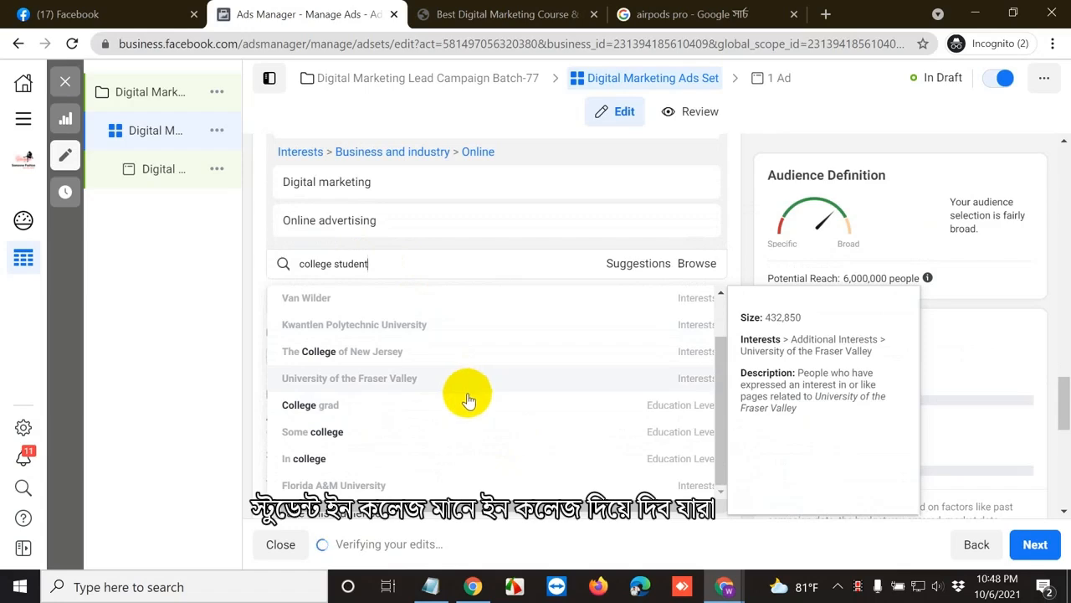
click(355, 459)
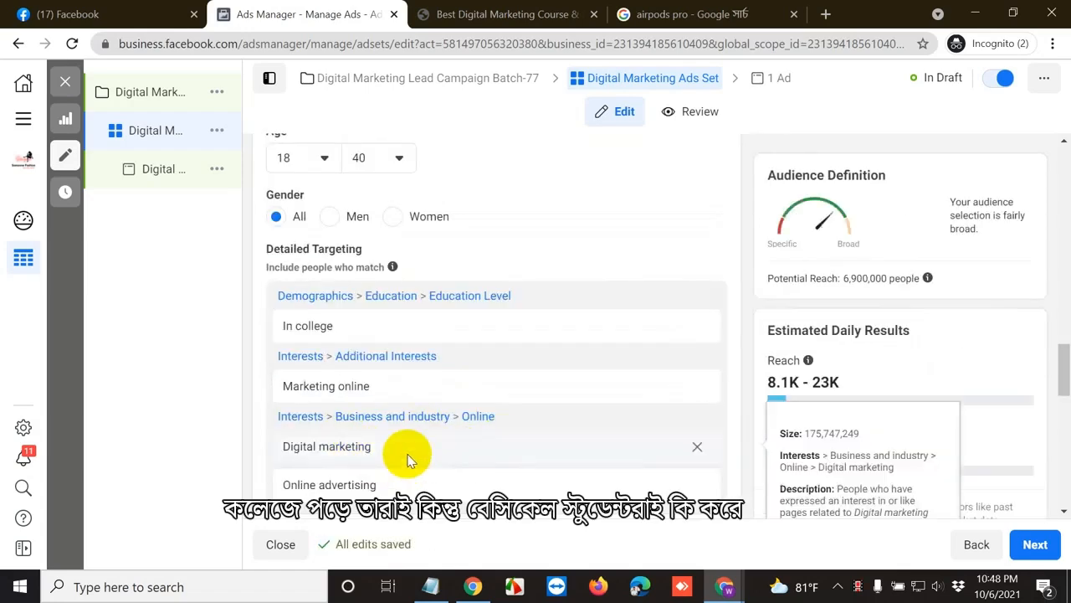
Search the included Detailed Targeting options for "in university" and clear the search term.
scroll(408, 452, down, 1)
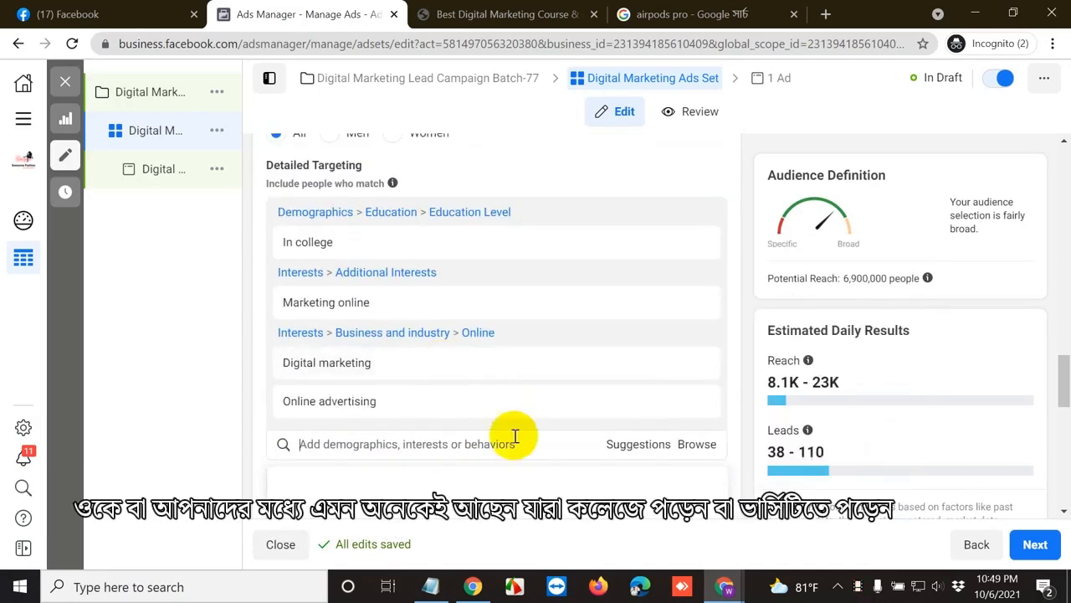
click(352, 442)
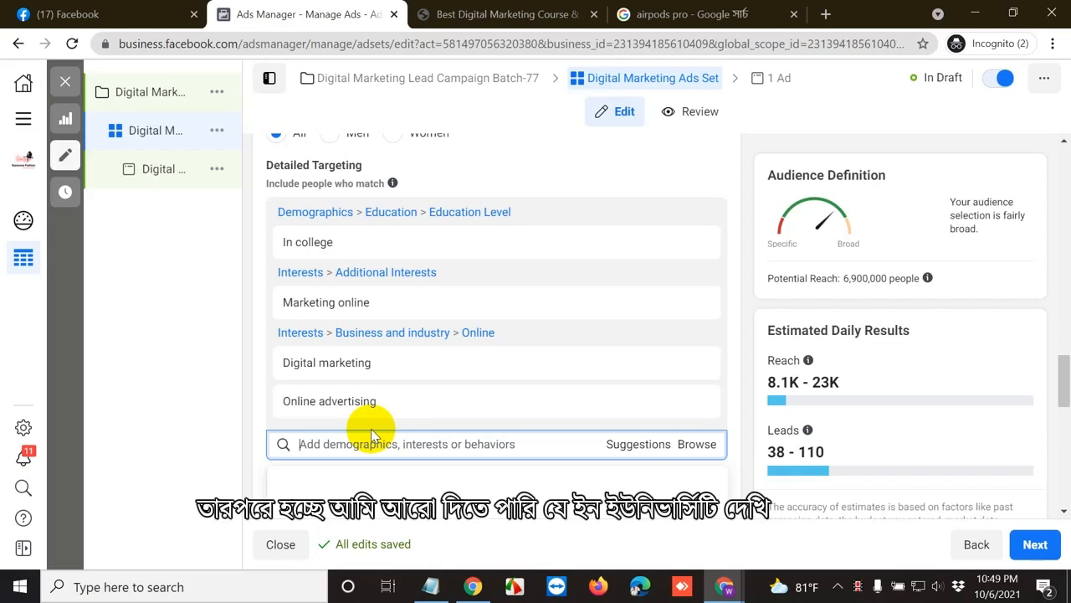
text(in university)
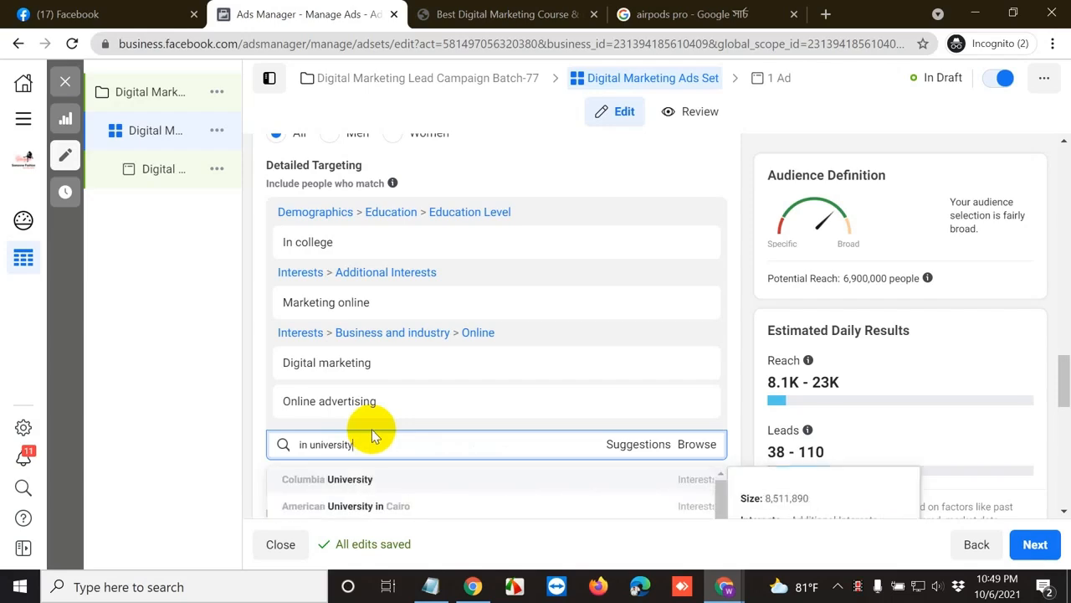
mouse_move(397, 399)
scroll(397, 397, down, 1)
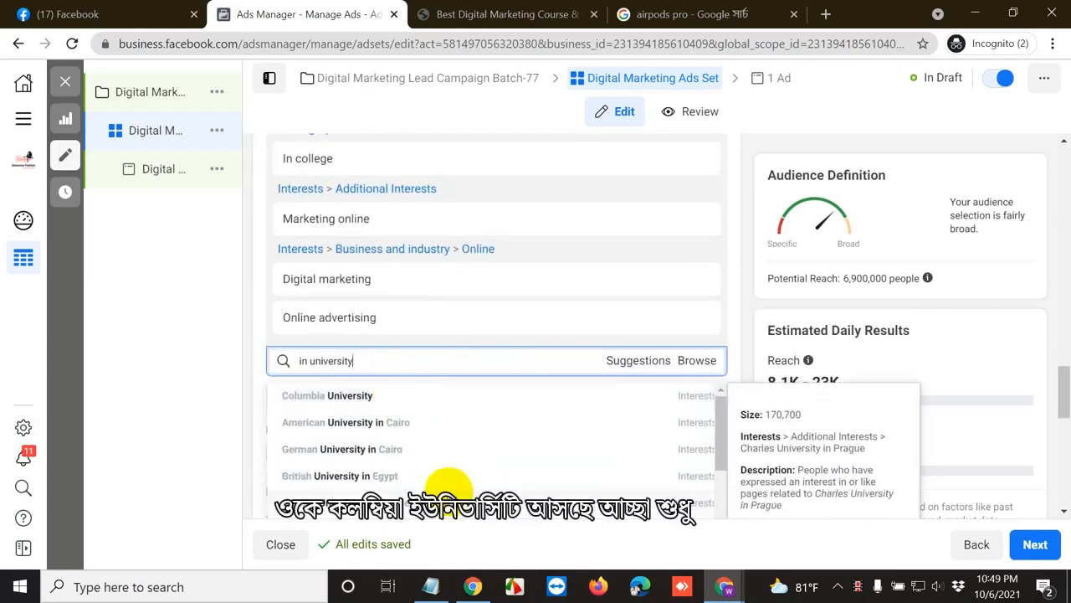
key(BackSpace)
key(BackSpace)
key(BackSpace)
key(BackSpace)
key(BackSpace)
key(BackSpace)
key(BackSpace)
key(BackSpace)
key(BackSpace)
key(BackSpace)
key(BackSpace)
key(BackSpace)
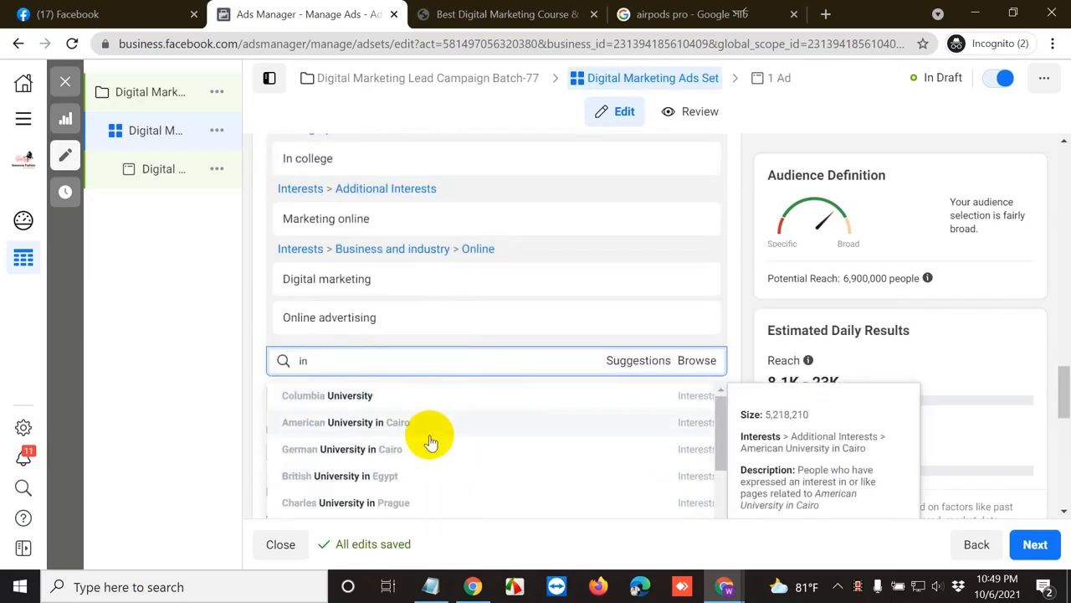
Search Detailed Targeting for "university", look through the suggestions, and clear the search without adding any.
text(university)
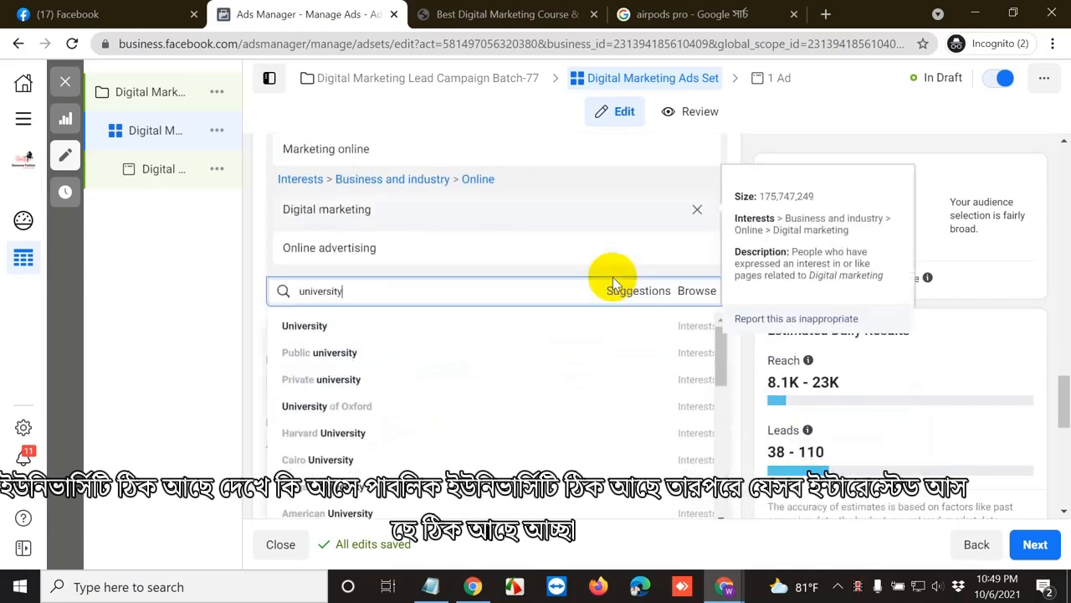
scroll(613, 277, down, 1)
scroll(481, 368, down, 6)
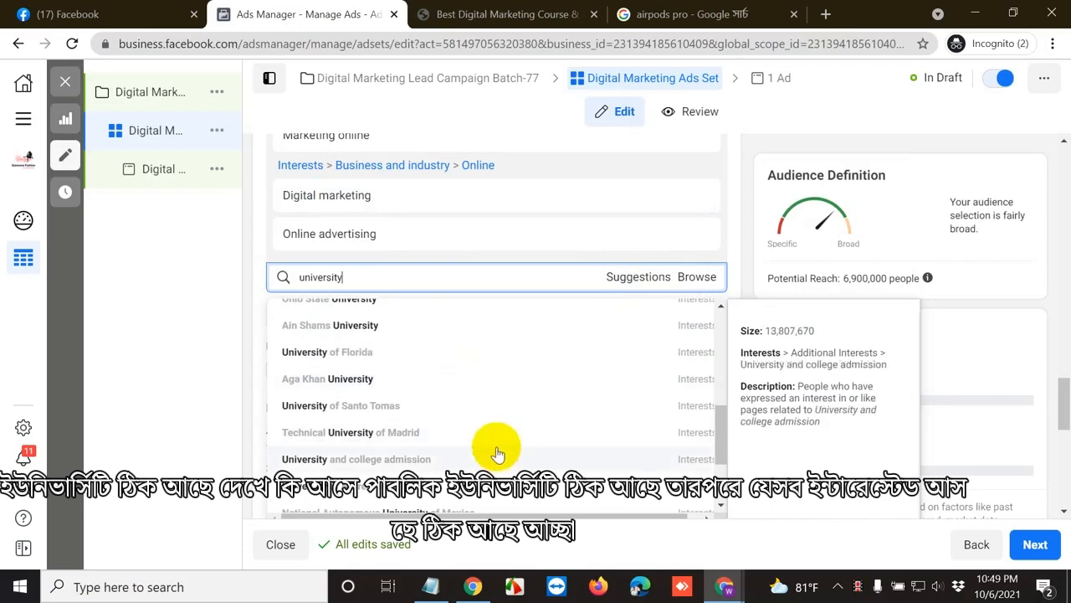
scroll(491, 452, down, 2)
scroll(491, 447, up, 2)
drag(399, 292, 302, 292)
key(BackSpace)
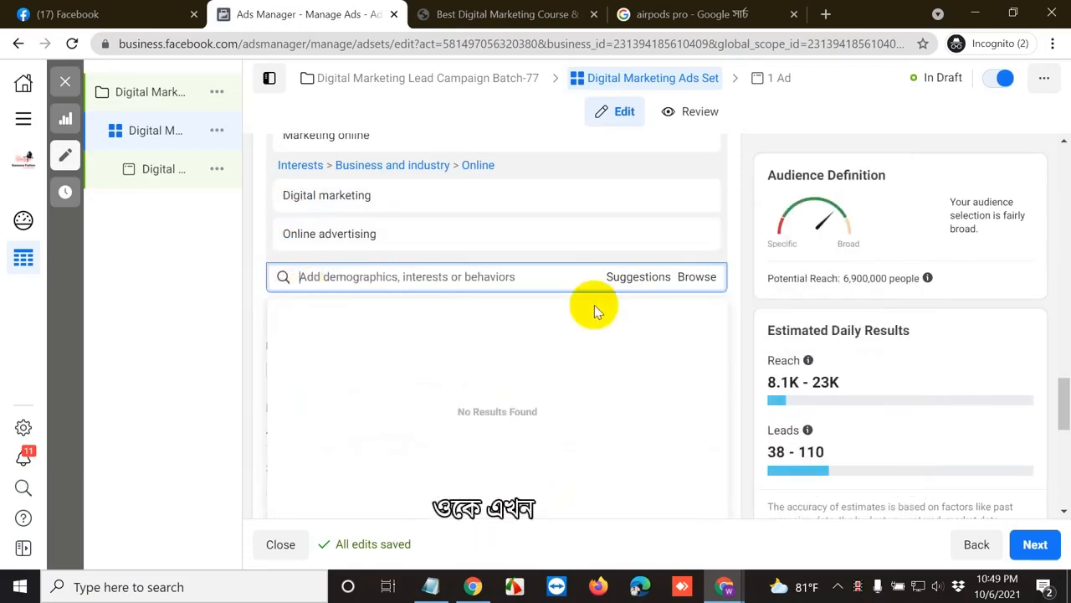
click(750, 492)
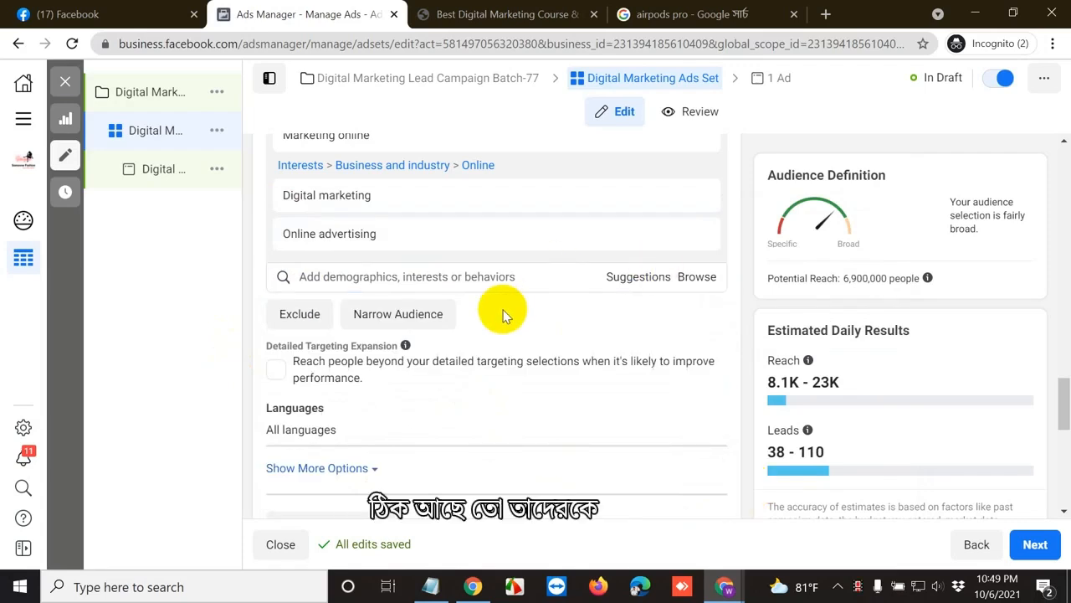
Add an exclusion section to the ad set's Detailed Targeting.
scroll(502, 315, down, 1)
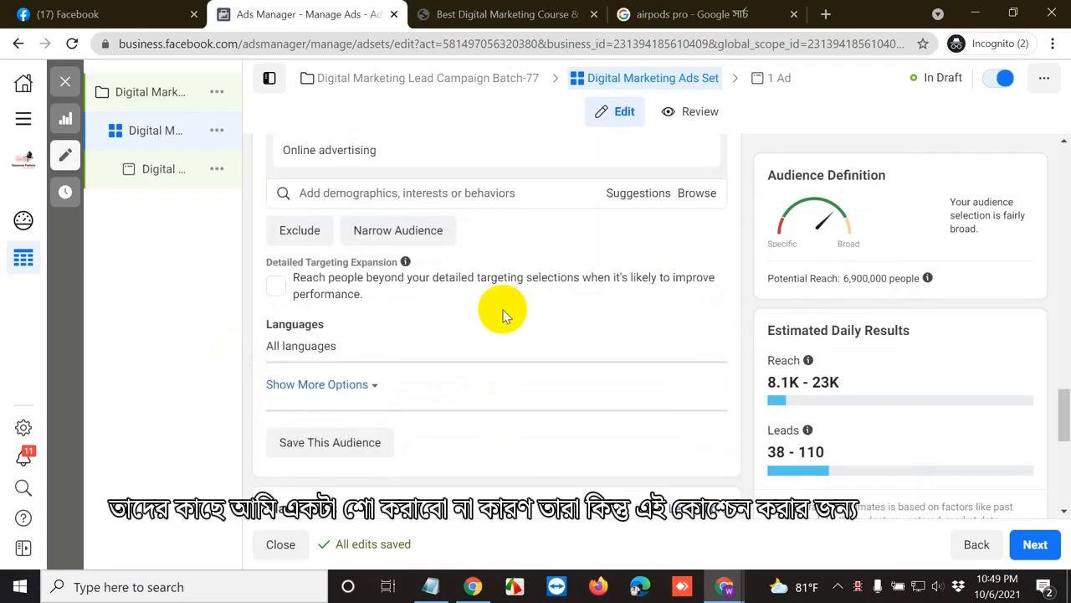
scroll(503, 315, up, 1)
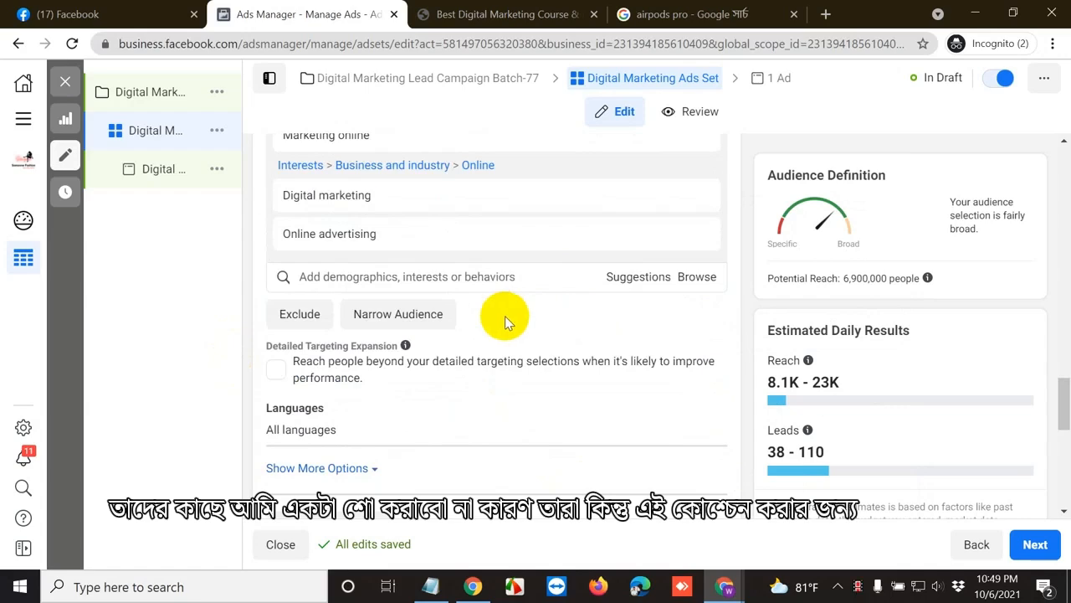
scroll(504, 316, up, 2)
scroll(504, 315, up, 1)
scroll(507, 320, down, 1)
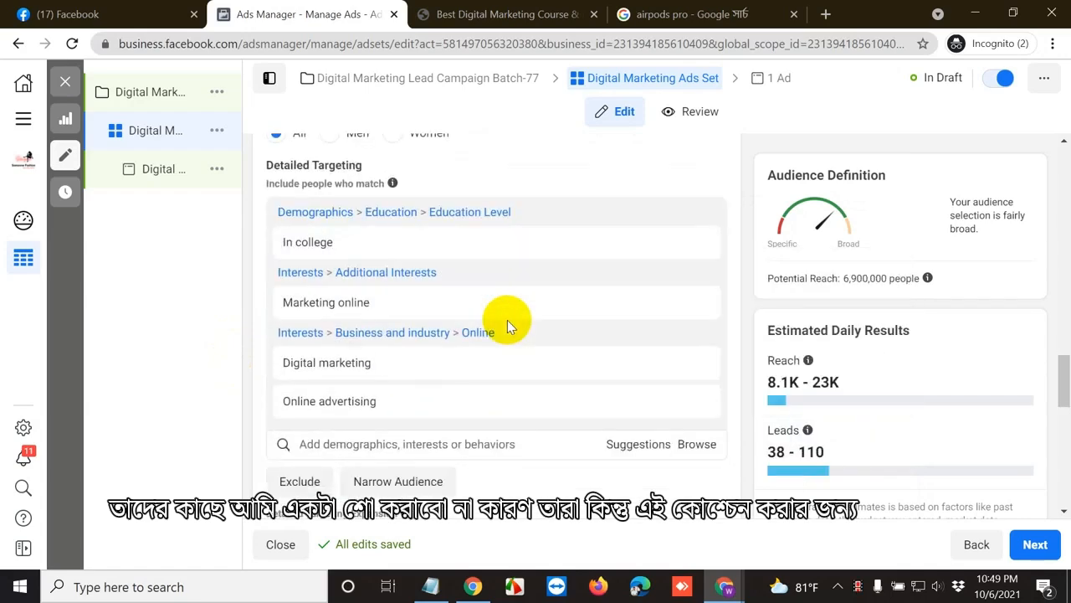
scroll(507, 320, down, 1)
scroll(508, 326, down, 1)
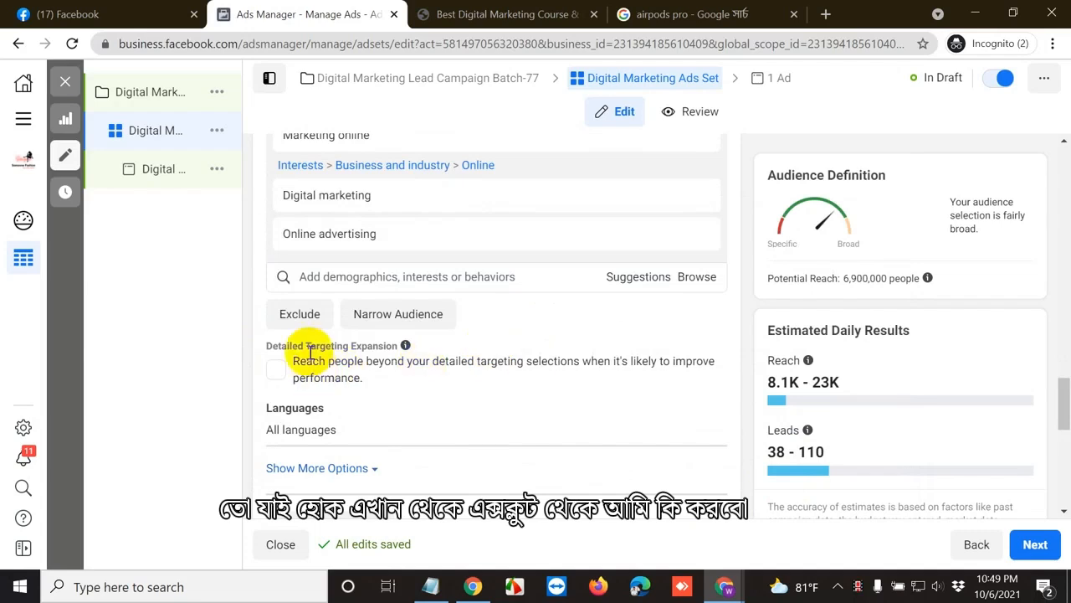
click(297, 316)
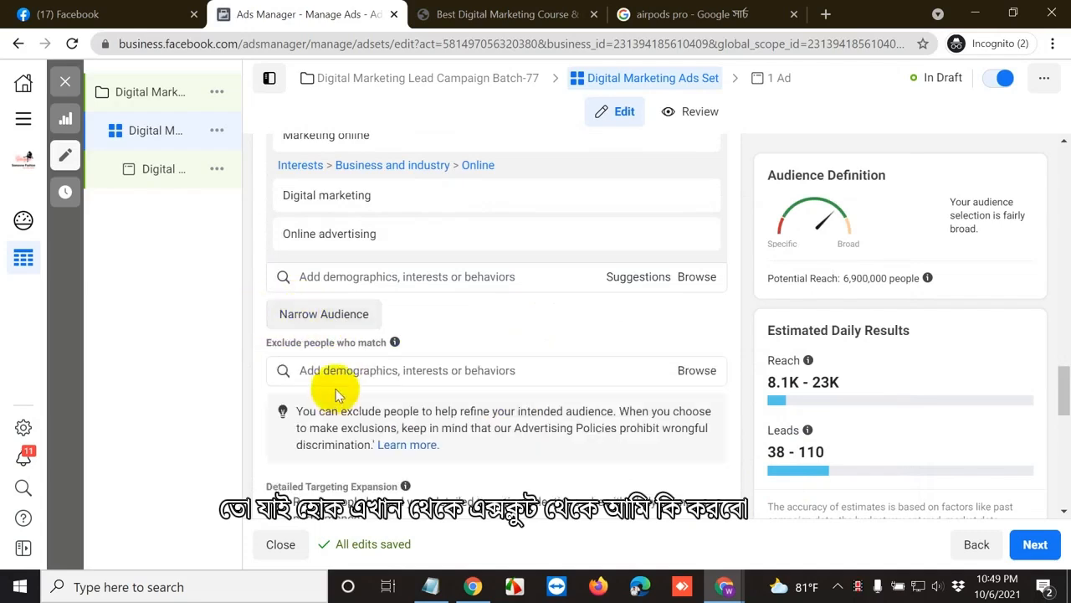
Search the exclusion criteria for "freelancer" and check the category of each suggestion.
click(358, 370)
text(freelancer)
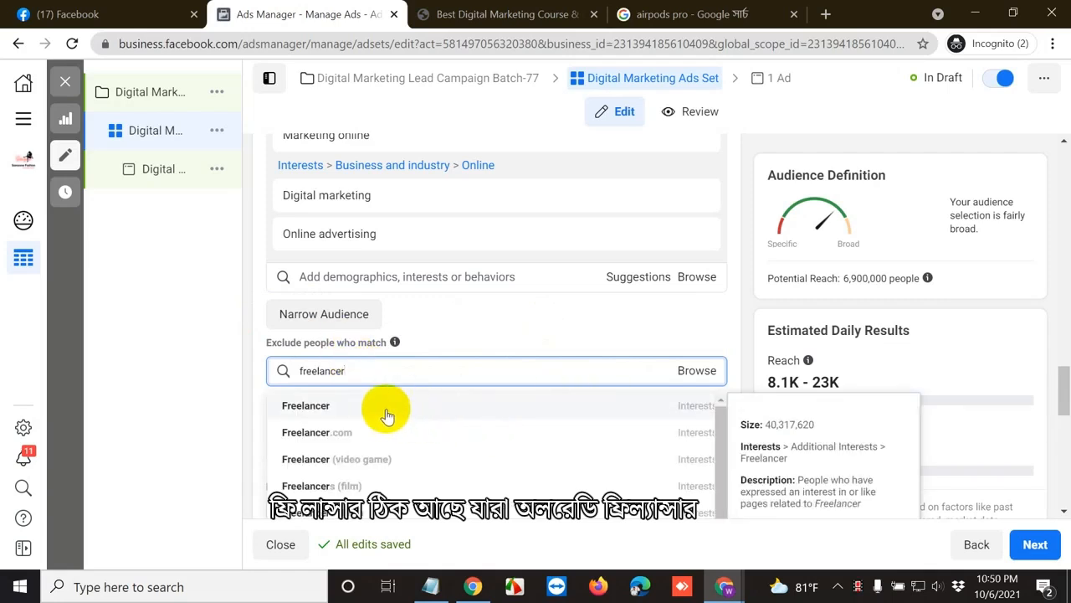
scroll(431, 371, down, 2)
scroll(502, 355, down, 3)
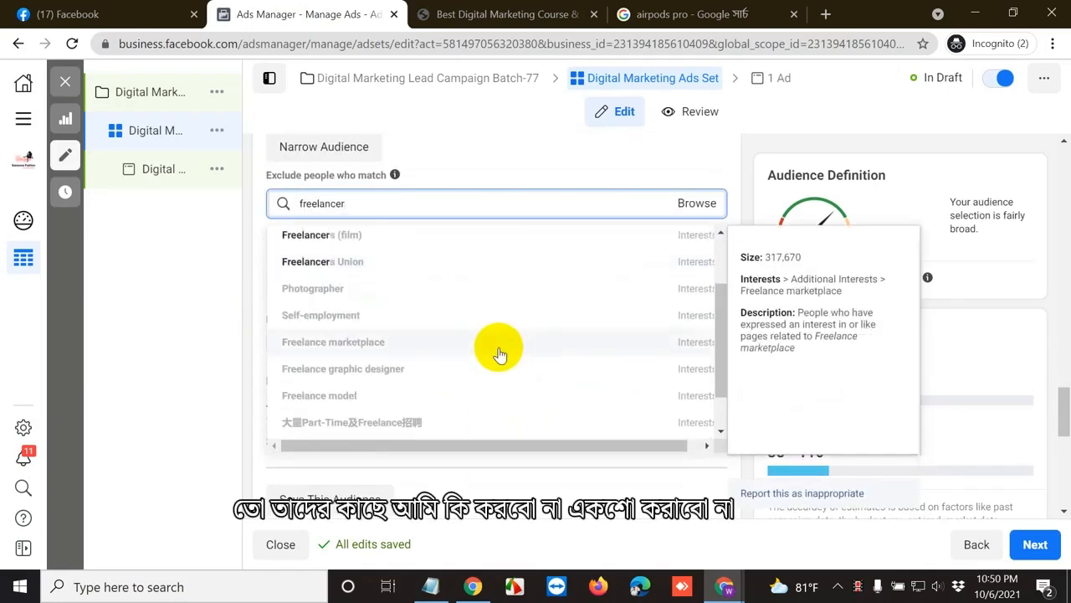
scroll(499, 354, down, 5)
scroll(496, 347, up, 4)
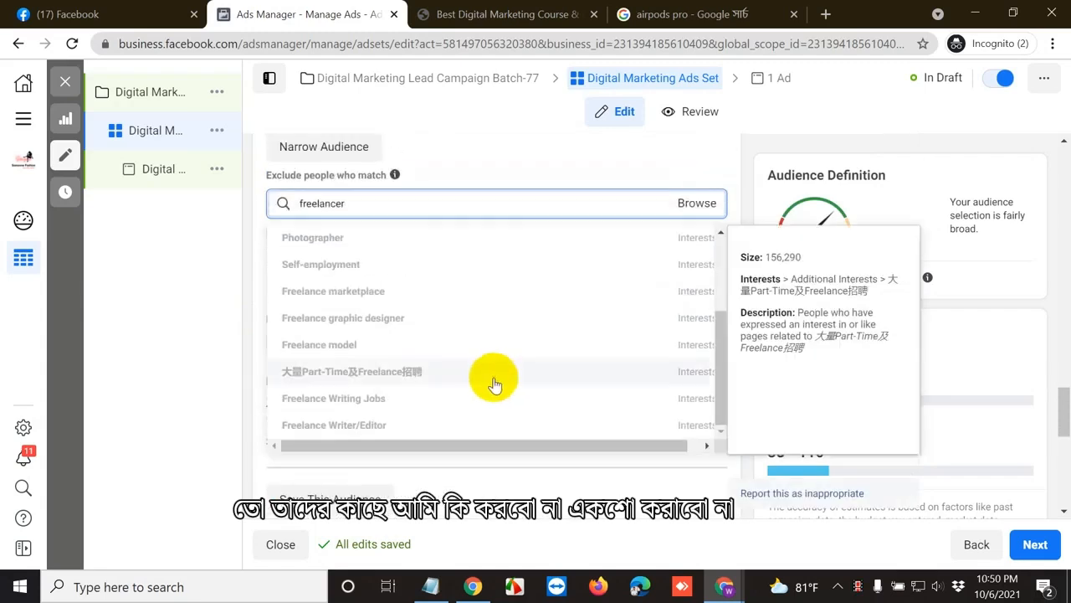
scroll(496, 368, up, 3)
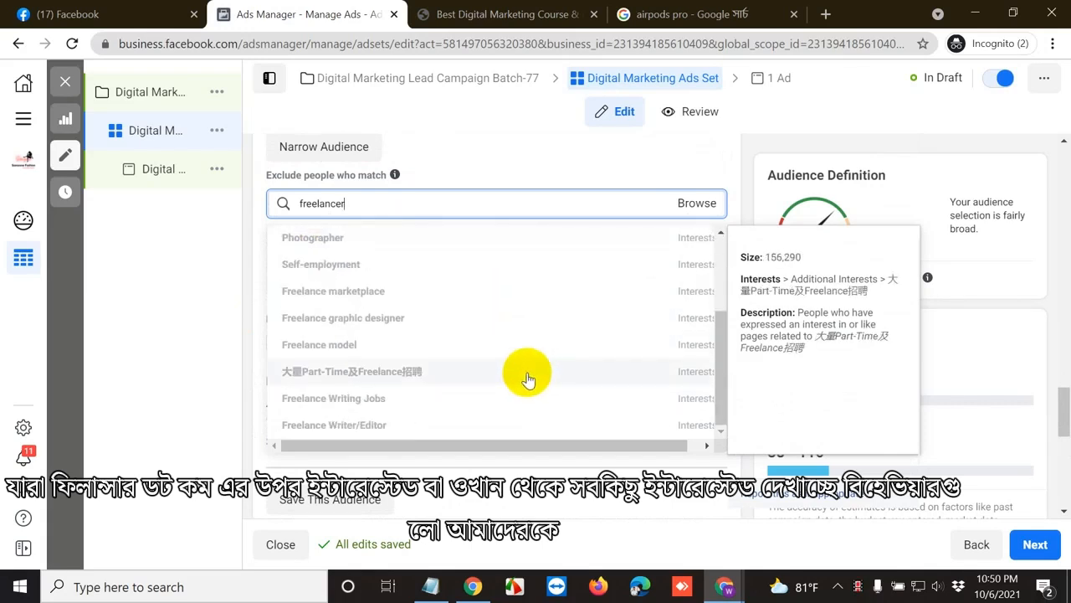
scroll(526, 376, up, 3)
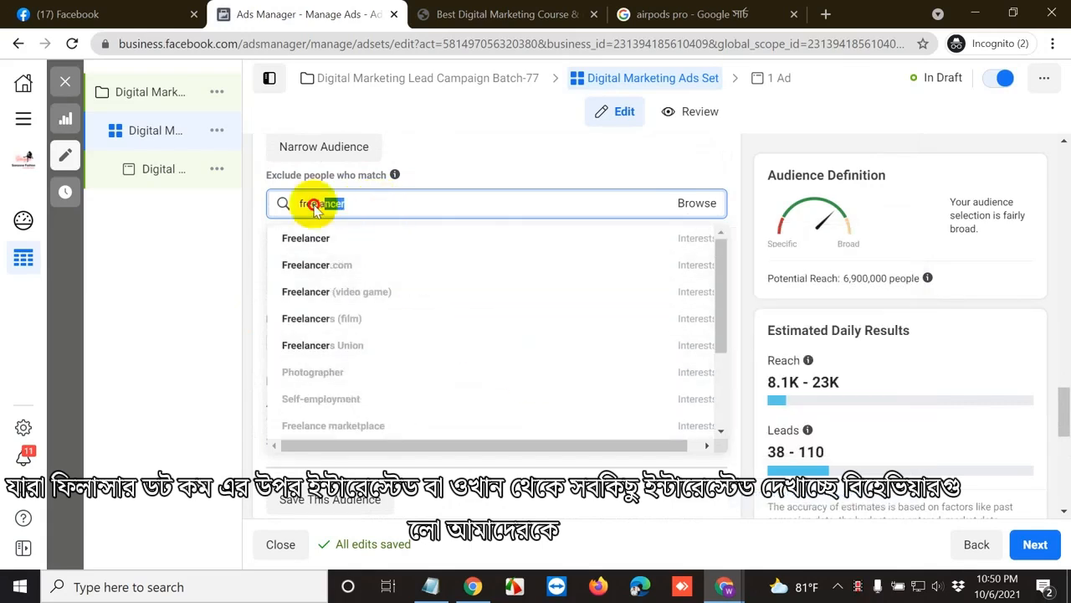
Search the exclusion criteria for "marketer" instead, look through the suggestions, and clear the search without excluding any.
drag(378, 204, 207, 230)
key(BackSpace)
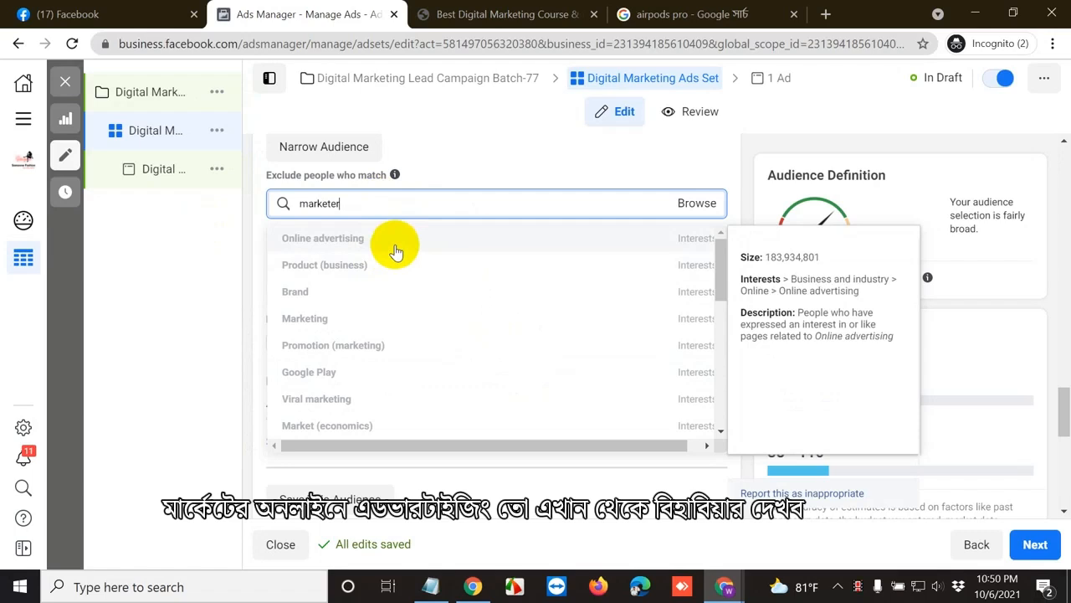
scroll(523, 393, down, 2)
scroll(526, 395, down, 3)
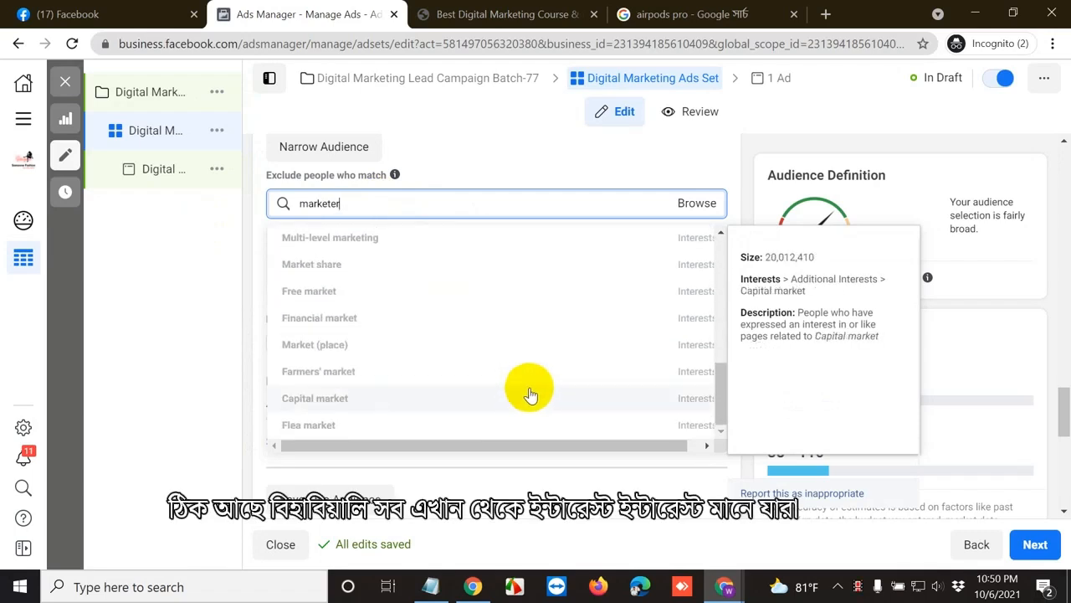
scroll(516, 361, up, 3)
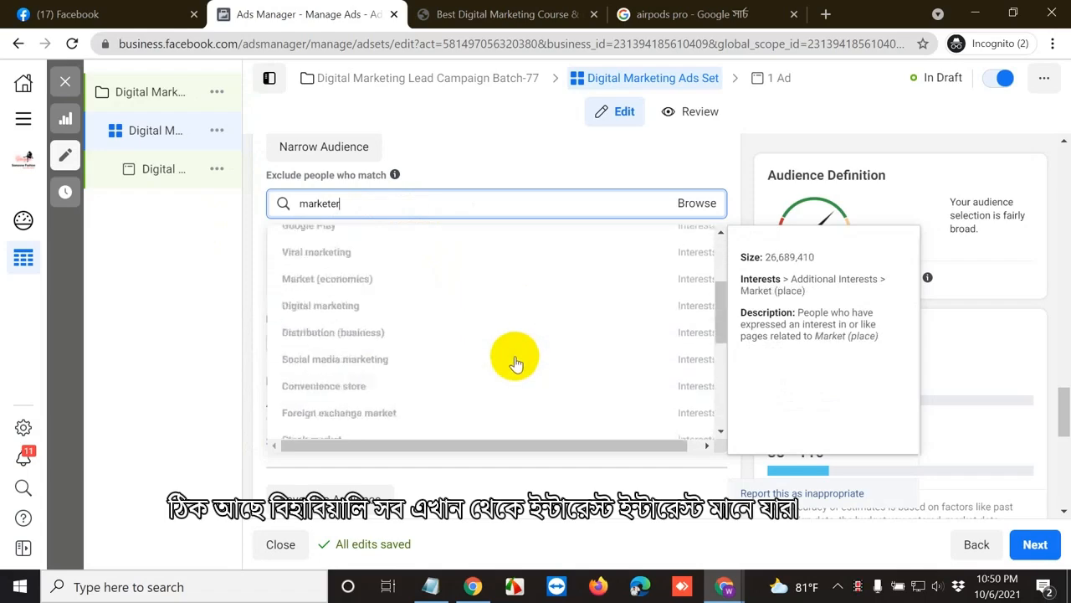
scroll(515, 361, up, 1)
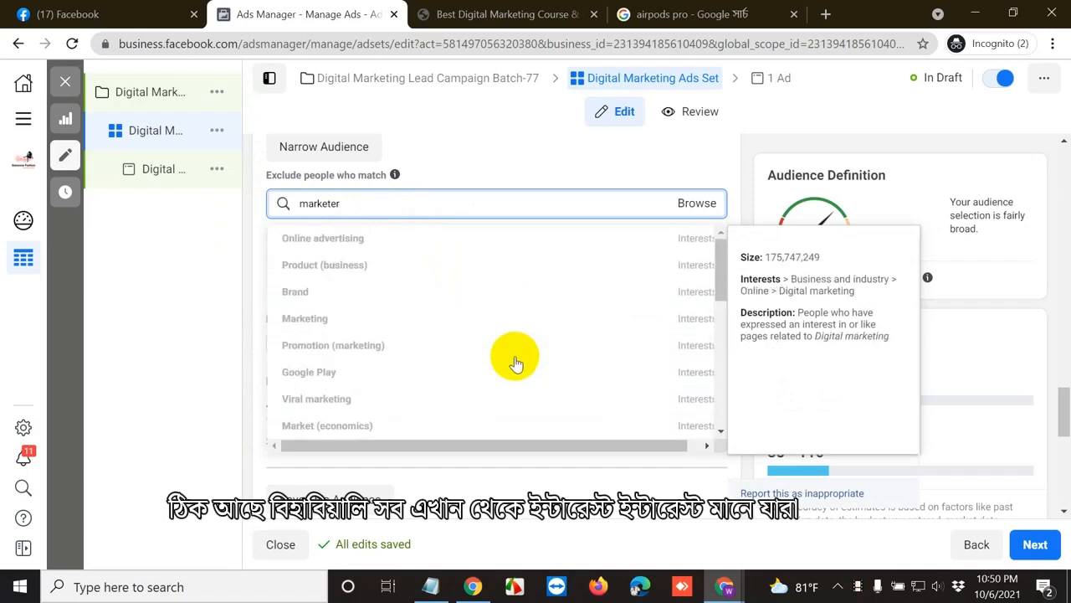
click(431, 195)
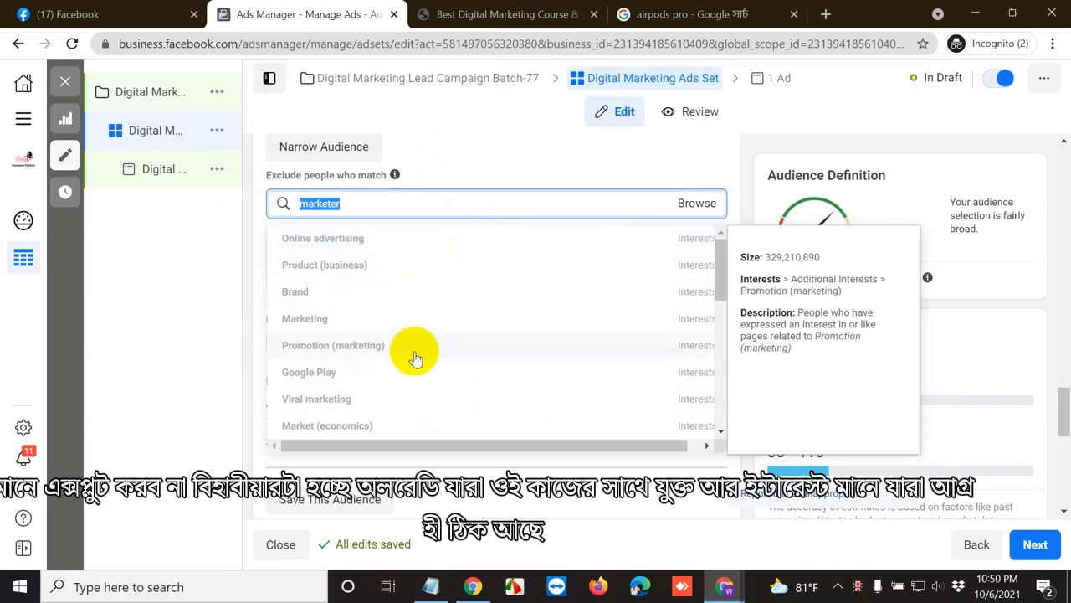
scroll(414, 355, up, 1)
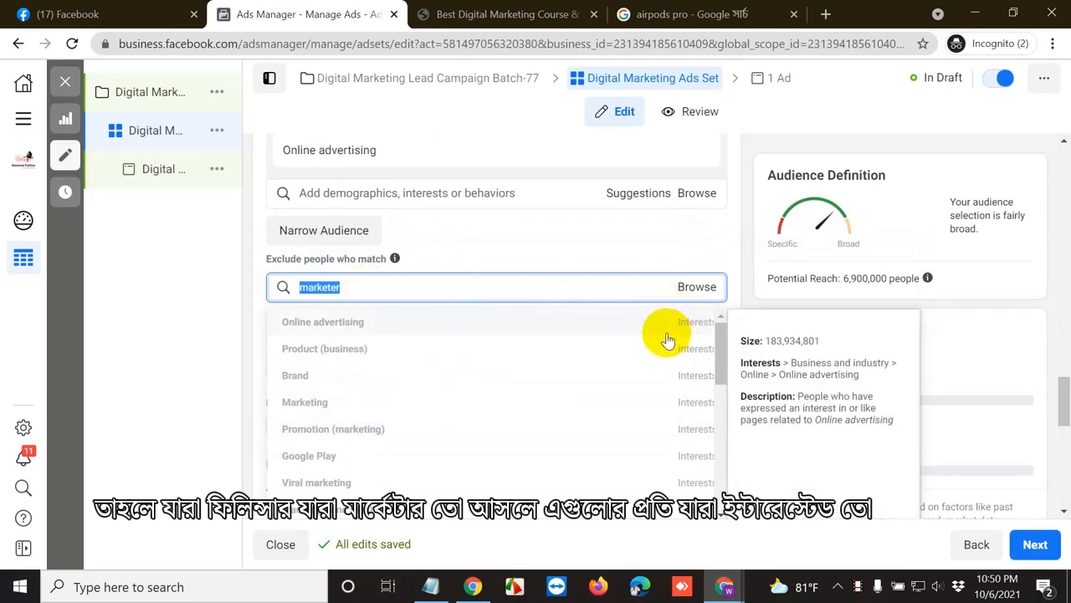
key(BackSpace)
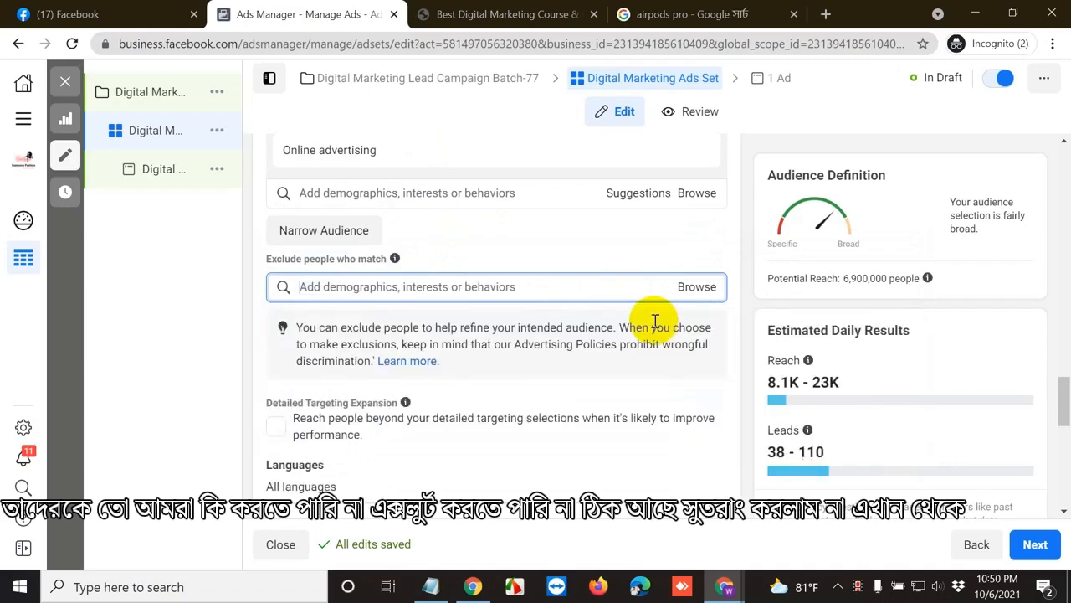
Search the included Detailed Targeting options for "freelancing" and add the "Freelancer" interest.
scroll(650, 438, up, 3)
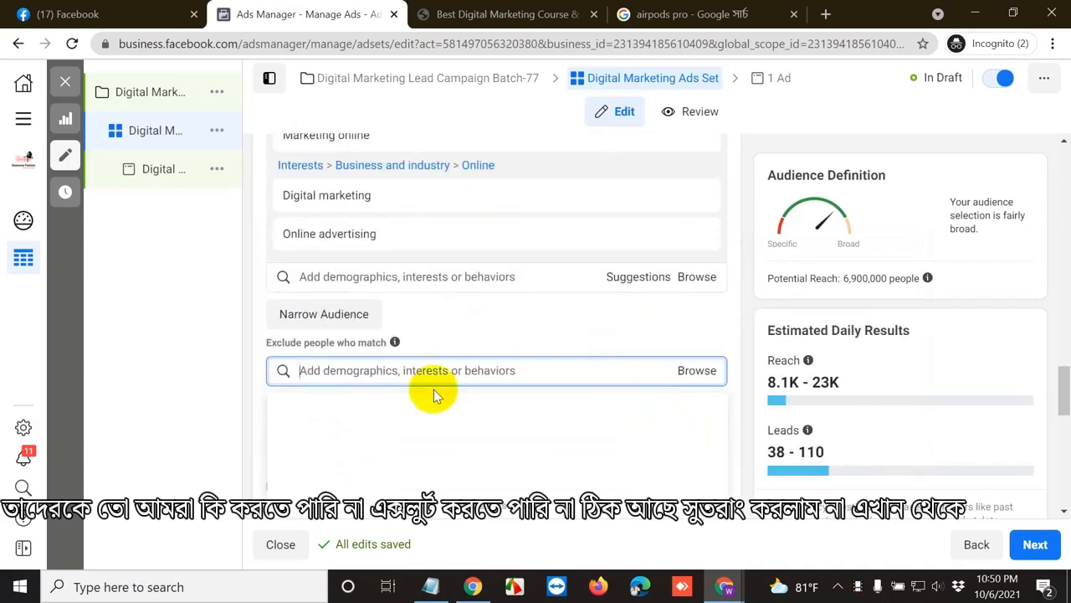
click(411, 365)
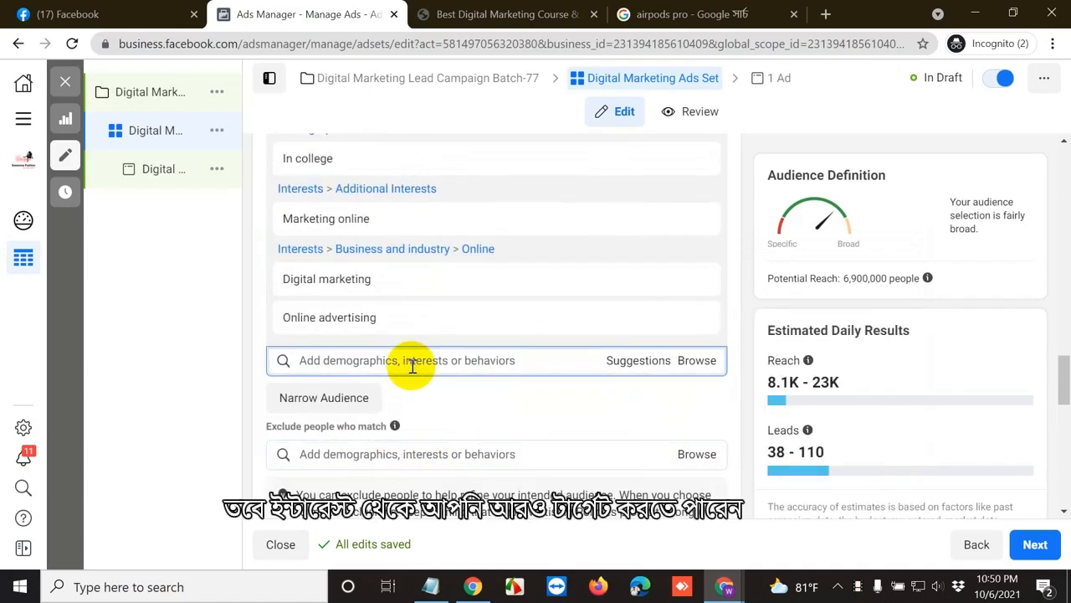
text(freelancing)
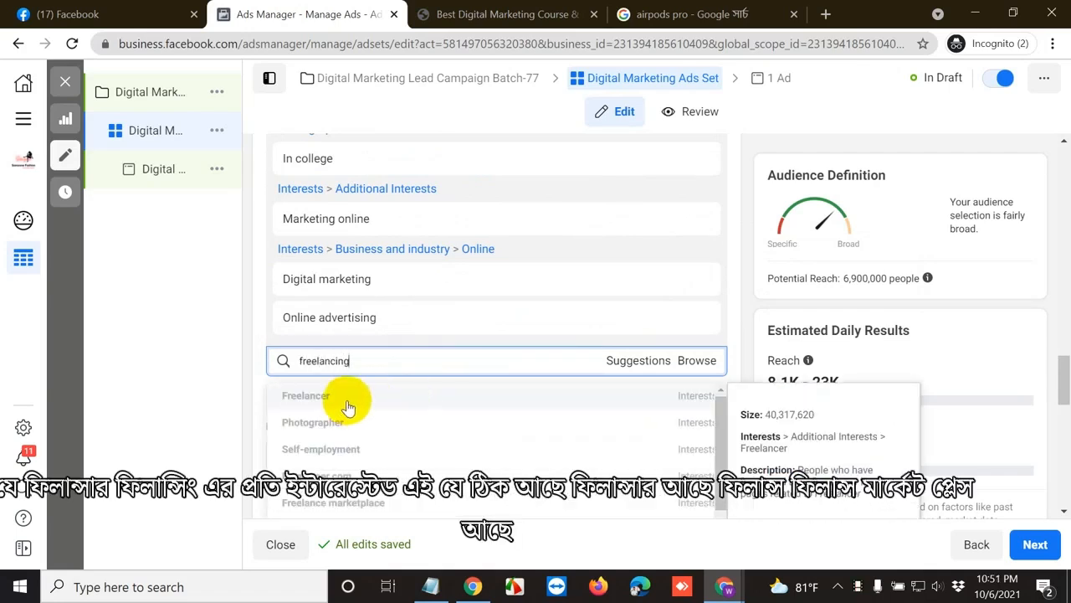
scroll(425, 461, down, 1)
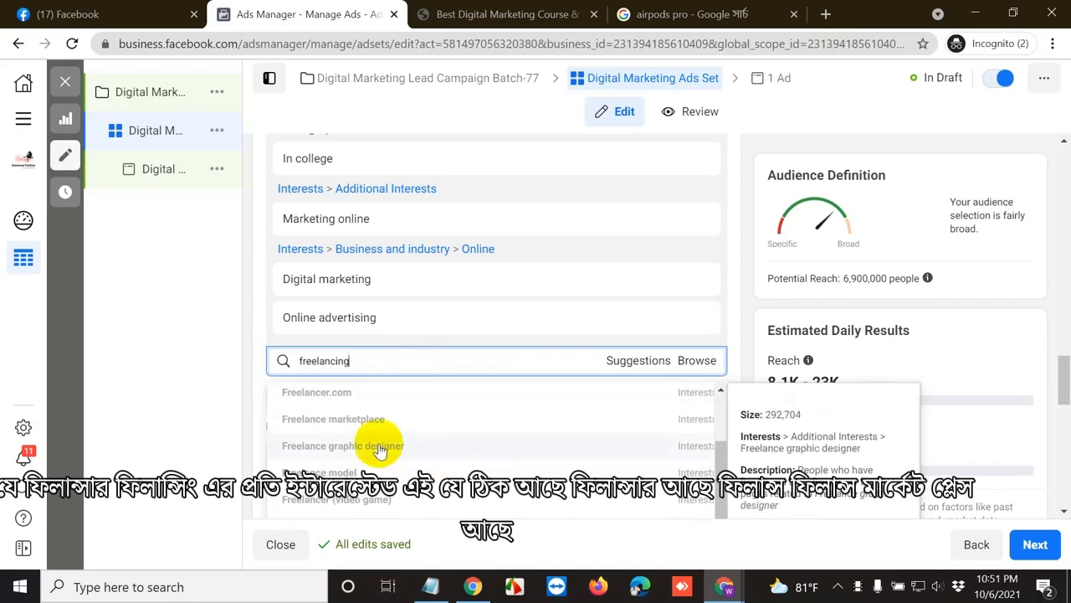
scroll(428, 466, down, 4)
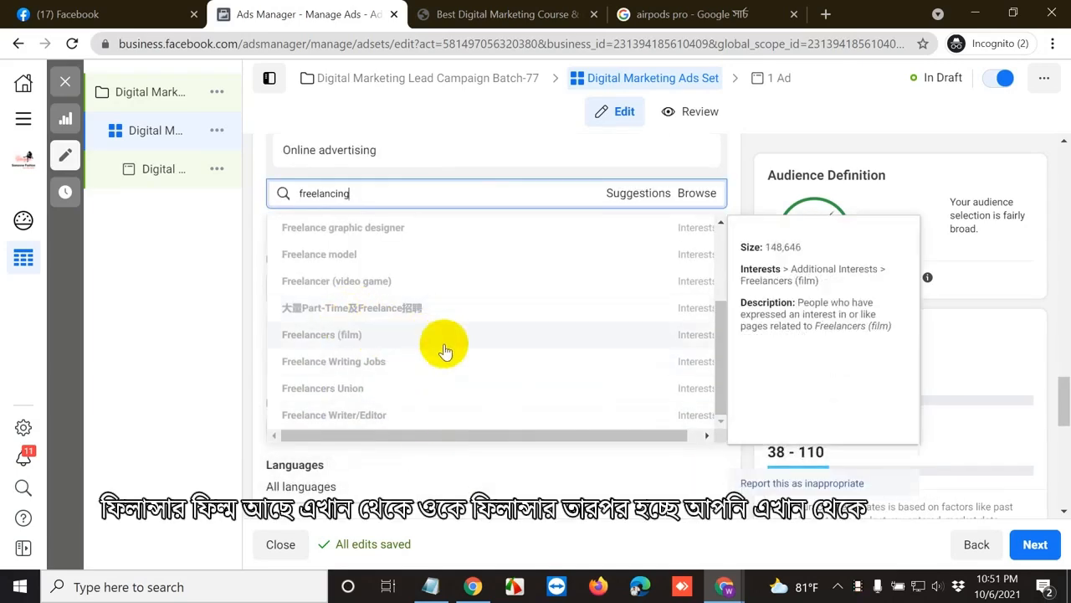
scroll(393, 381, up, 2)
scroll(371, 322, up, 1)
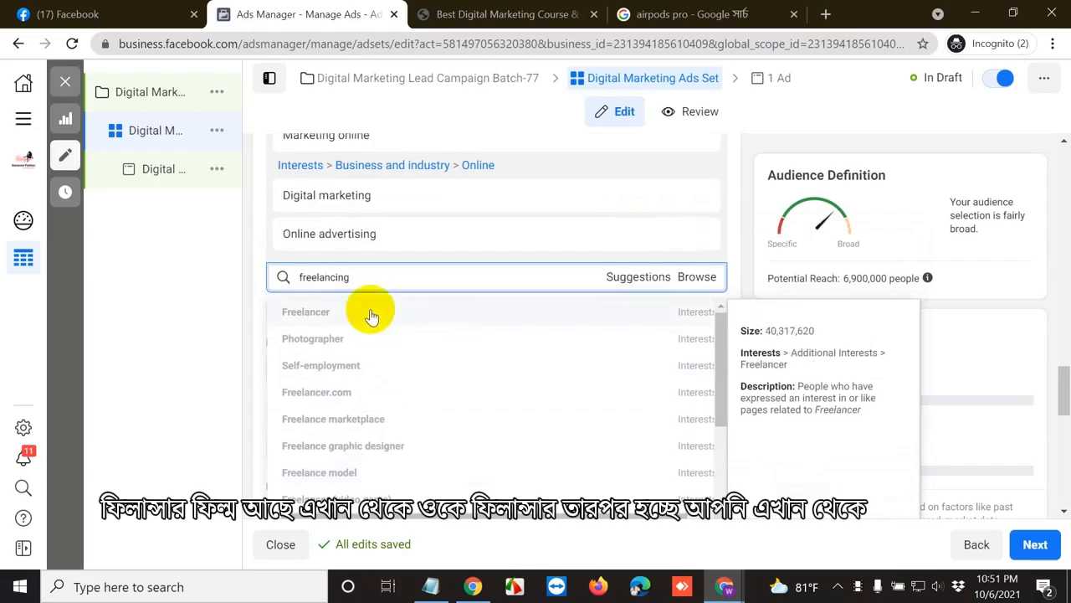
click(372, 313)
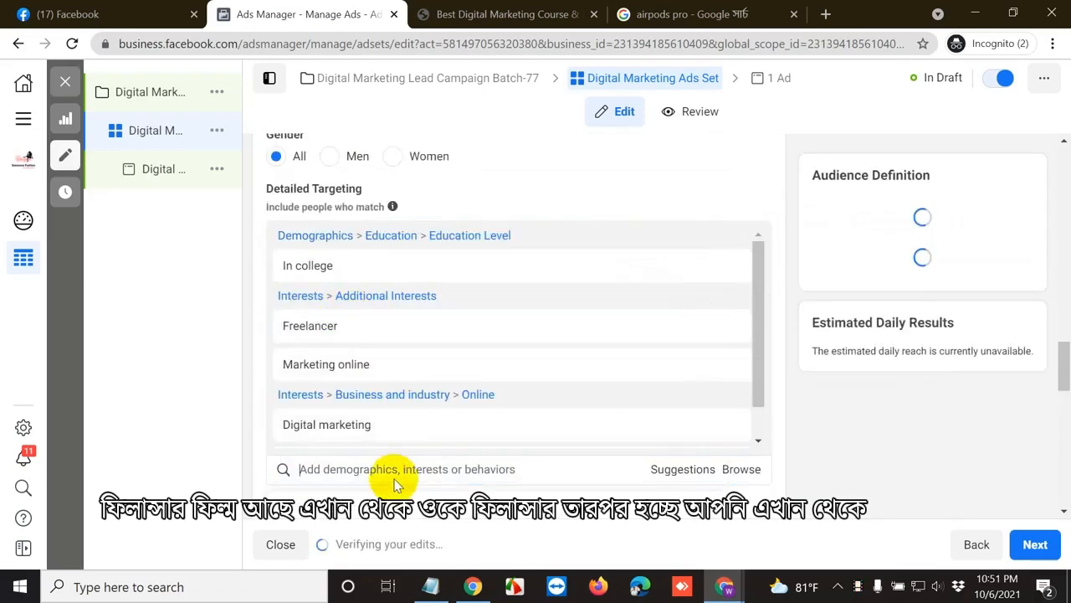
text(marketin)
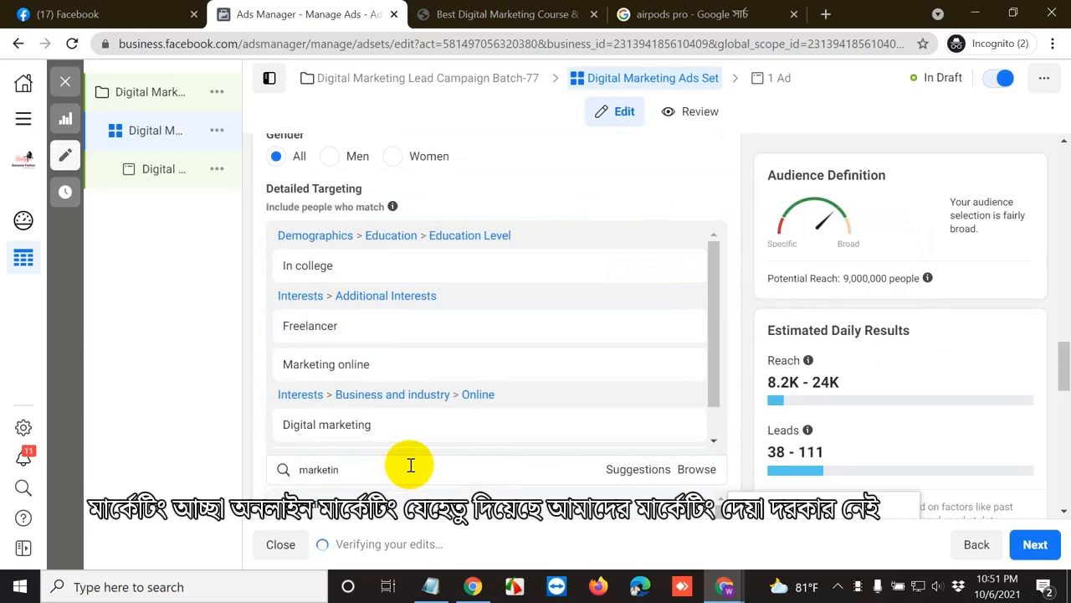
key(BackSpace)
key(BackSpace)
key(BackSpace)
key(BackSpace)
key(BackSpace)
key(BackSpace)
key(BackSpace)
key(BackSpace)
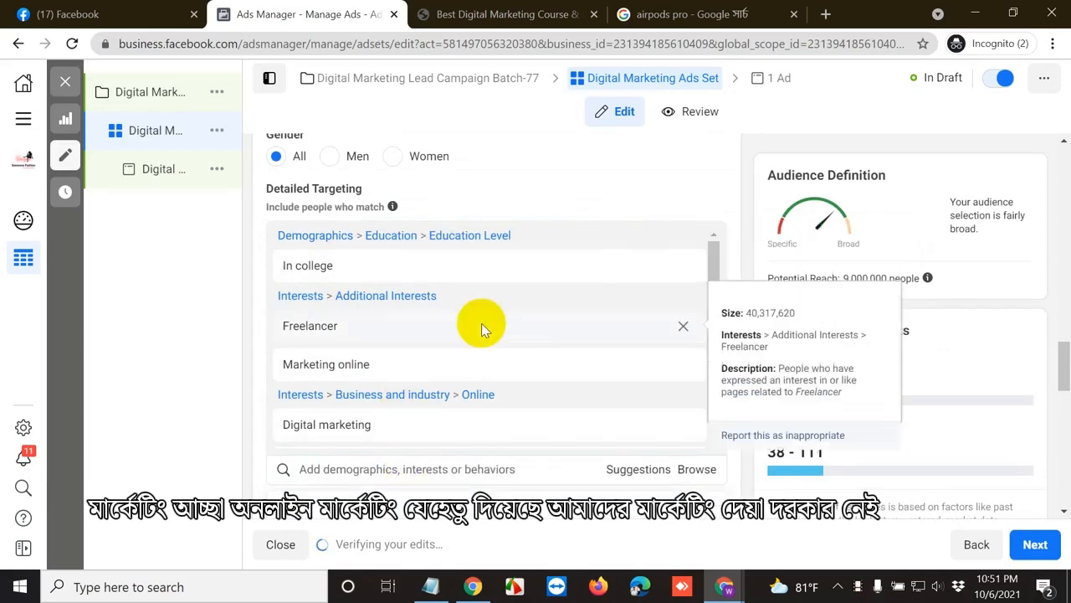
scroll(477, 414, down, 2)
scroll(531, 471, down, 2)
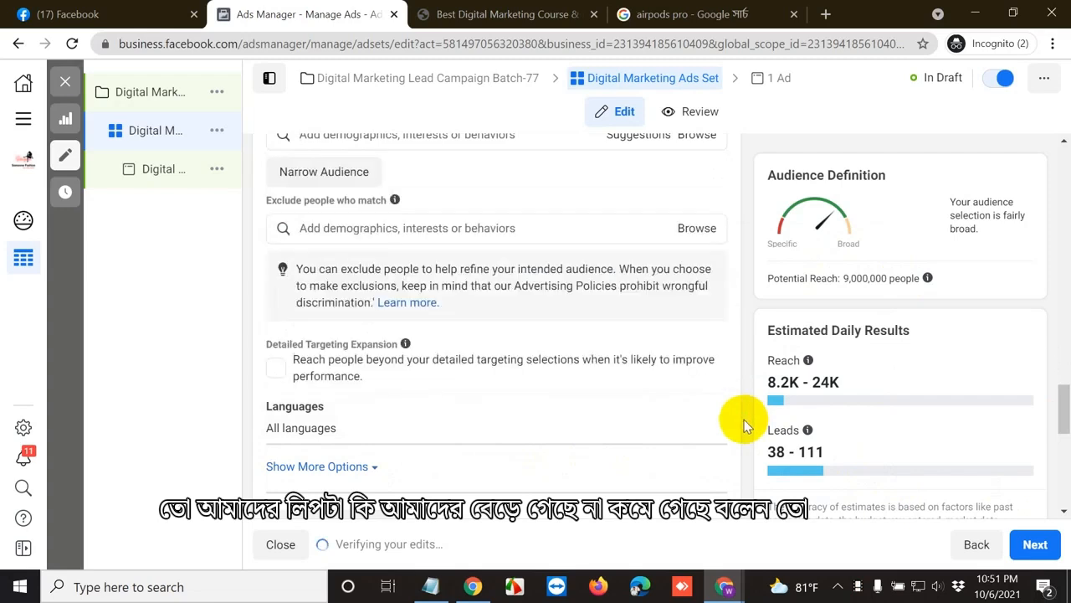
scroll(842, 482, down, 1)
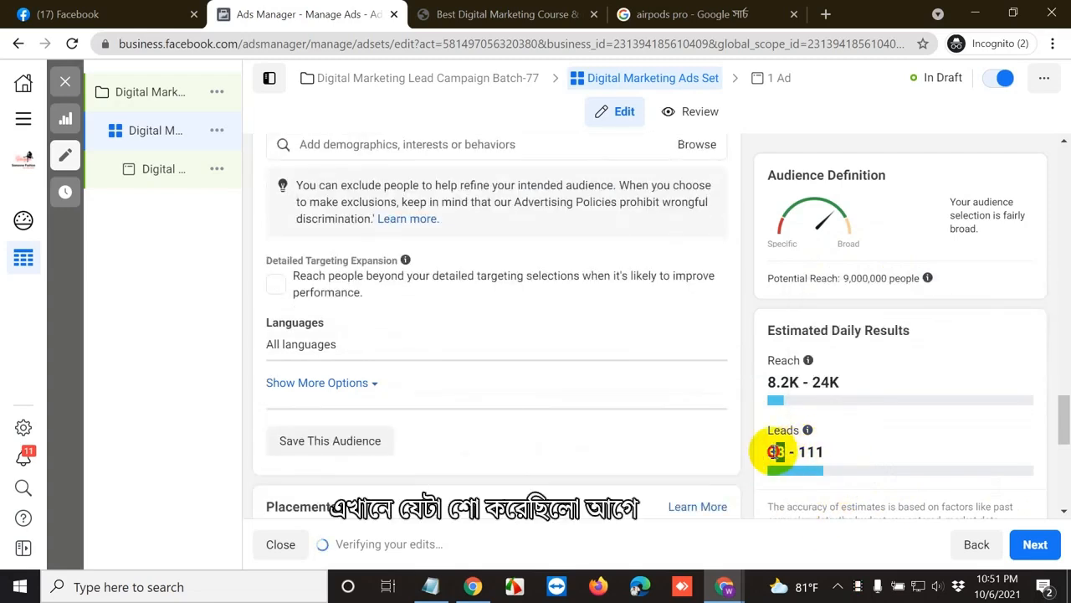